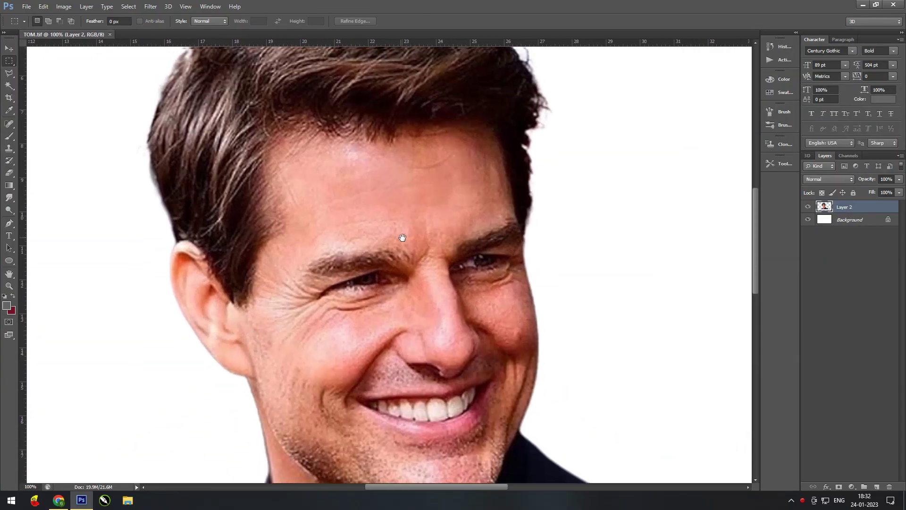
- Choose a soft brush for skin smoothing and view the portrait at actual size
right_click(412, 183)
key(Escape)
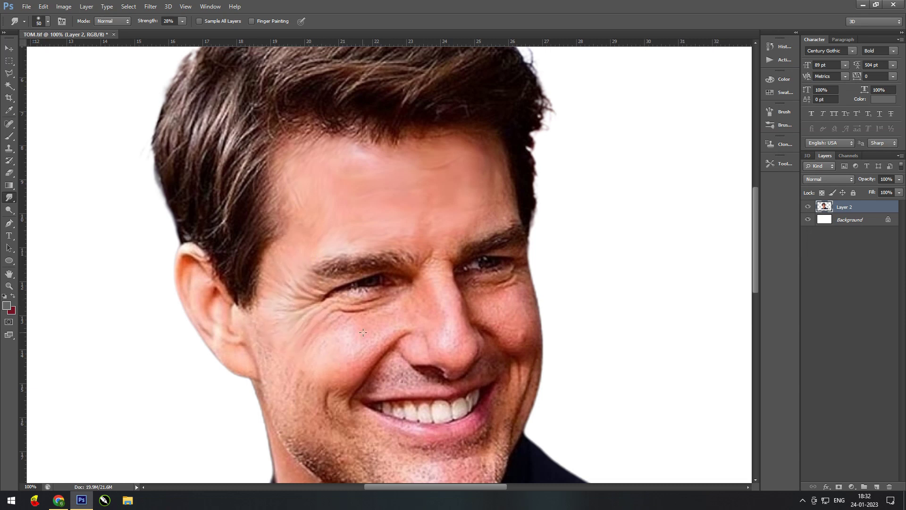
- Smudge the stubble along the jawline and on the chin smooth
scroll(358, 305, down, 3)
scroll(359, 305, left, 1)
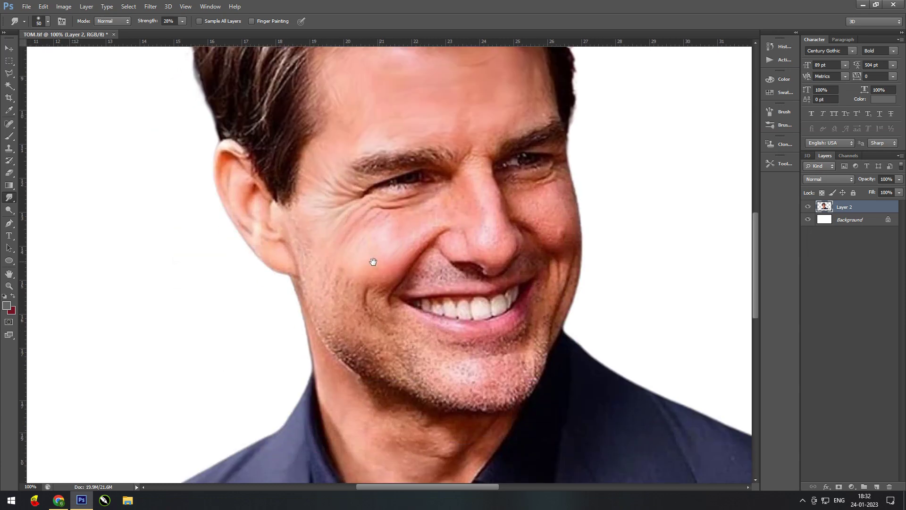
mouse_move(309, 279)
mouse_down()
mouse_move(364, 315)
mouse_move(325, 334)
mouse_up()
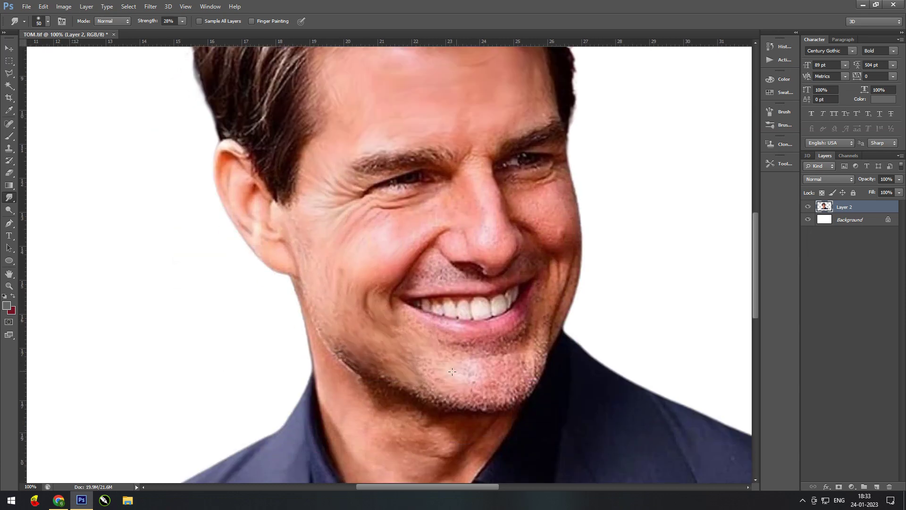
drag(452, 372, 481, 387)
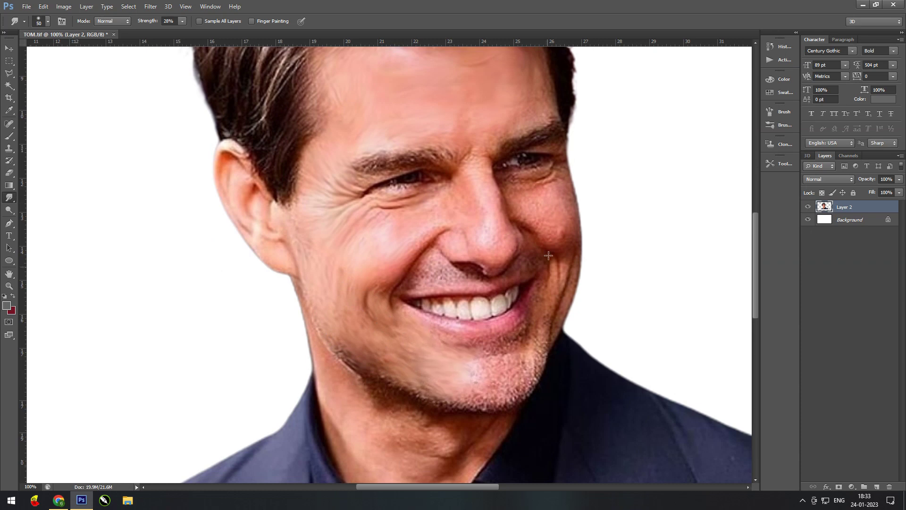
- Reposition the view and reduce the Smudge brush size to 40
scroll(387, 278, up, 2)
scroll(387, 278, right, 2)
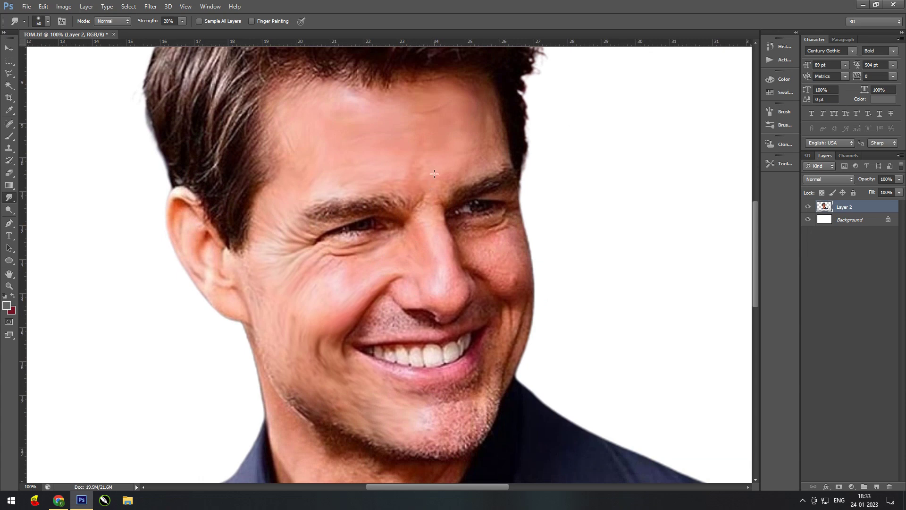
scroll(434, 174, up, 2)
scroll(434, 174, right, 1)
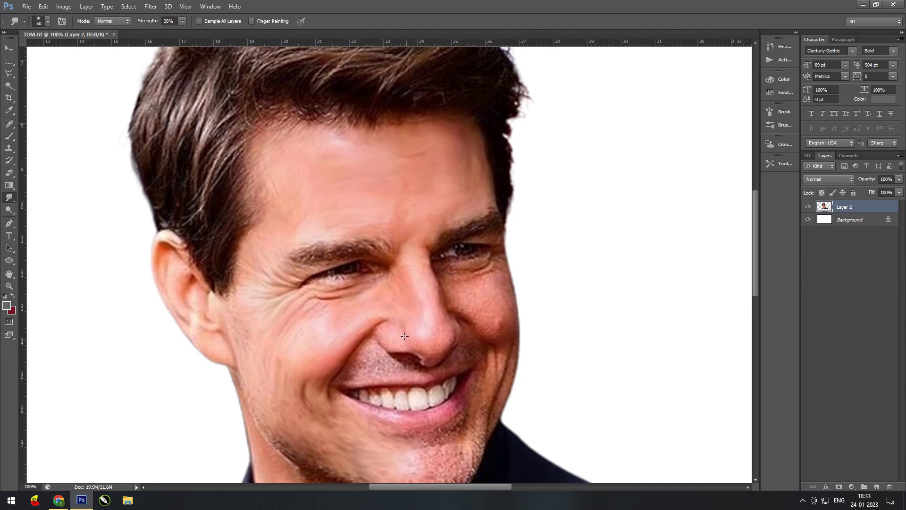
scroll(366, 367, right, 2)
scroll(510, 277, down, 2)
scroll(509, 277, left, 5)
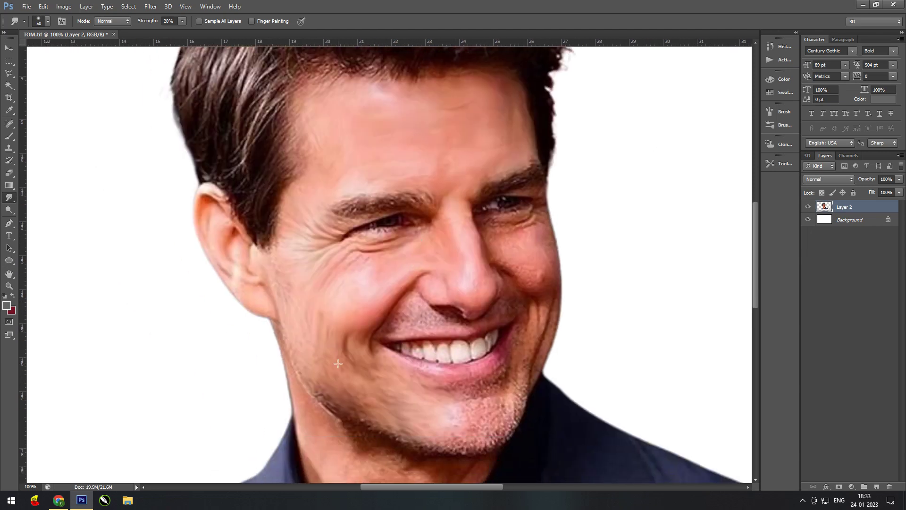
right_click(542, 308)
ctrl+click(824, 206)
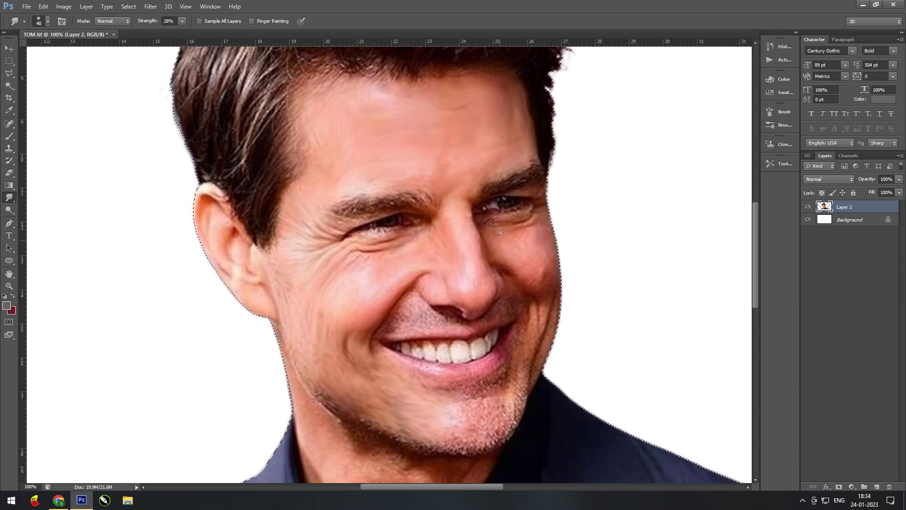
- Lower Smudge strength to 19% and smear the chin stubble upward to soften it
scroll(493, 253, down, 2)
scroll(493, 252, right, 1)
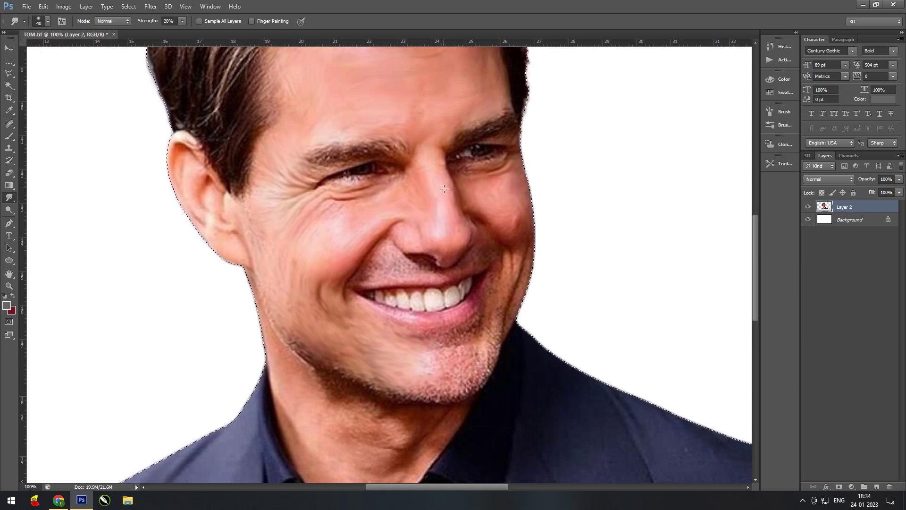
scroll(425, 212, down, 2)
scroll(425, 213, right, 2)
drag(182, 21, 179, 34)
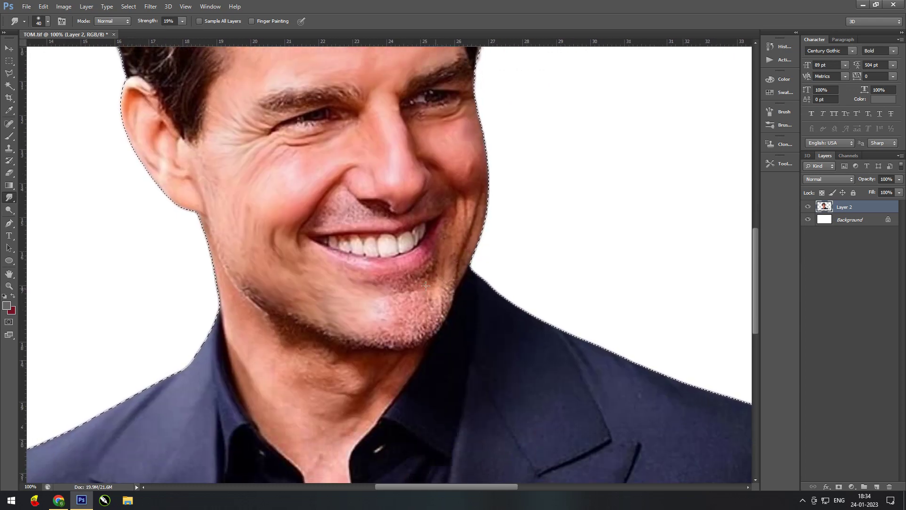
mouse_move(408, 340)
mouse_down()
mouse_move(408, 315)
mouse_move(443, 300)
mouse_up()
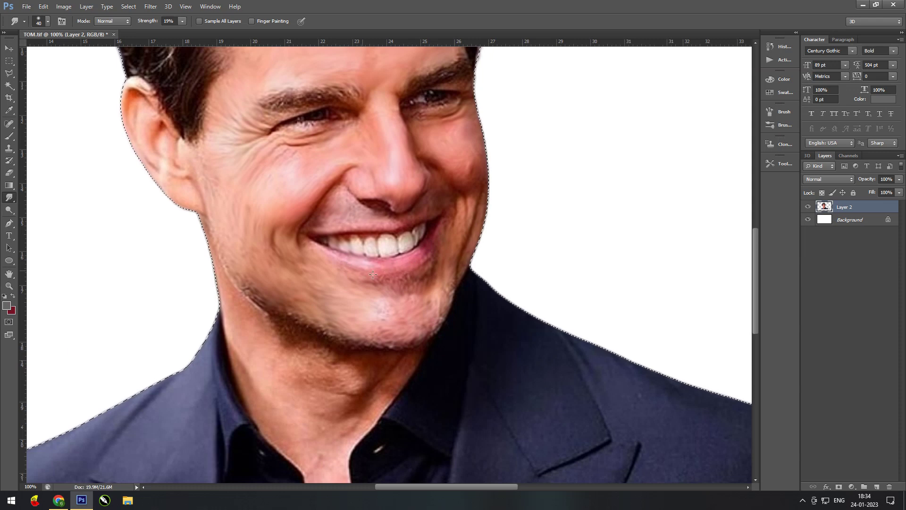
- Enlarge the brush to 70 and smudge the neck skin toward the collar opening
scroll(447, 258, up, 5)
scroll(446, 258, left, 2)
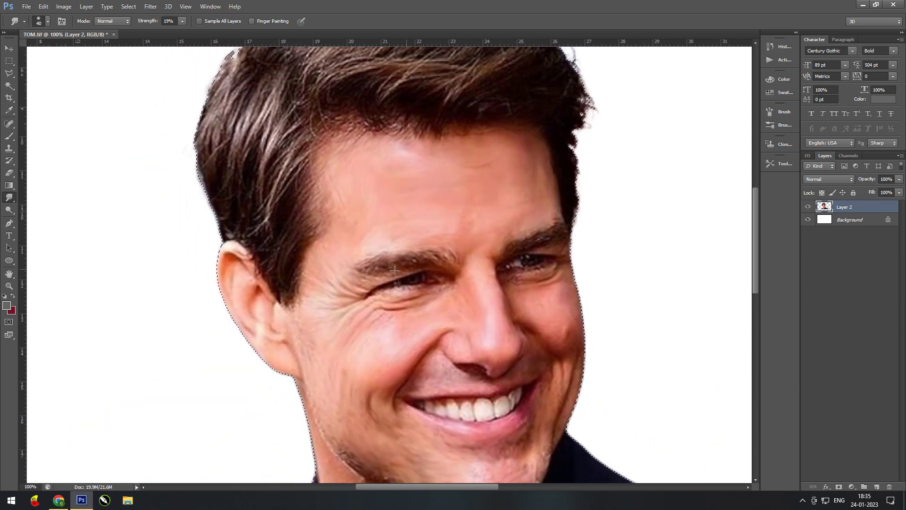
scroll(434, 274, up, 1)
scroll(435, 274, right, 1)
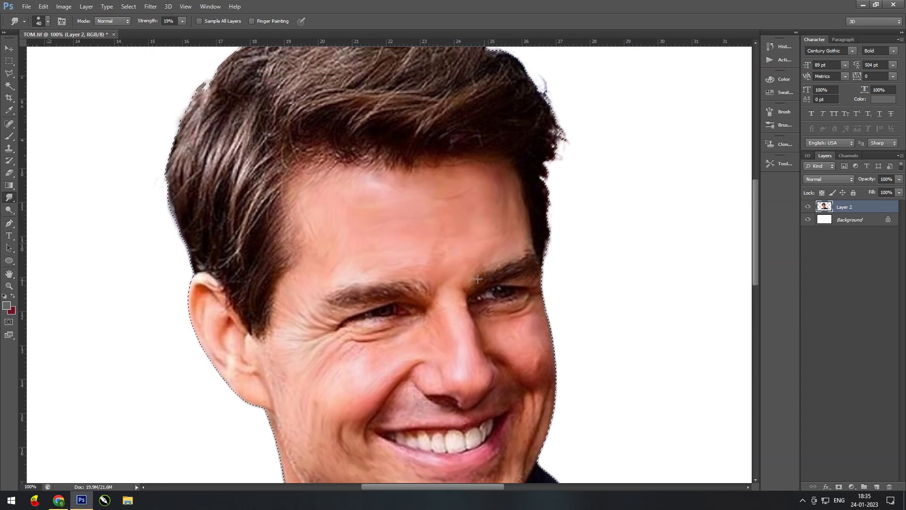
scroll(430, 275, down, 3)
scroll(430, 275, left, 2)
scroll(430, 275, down, 1)
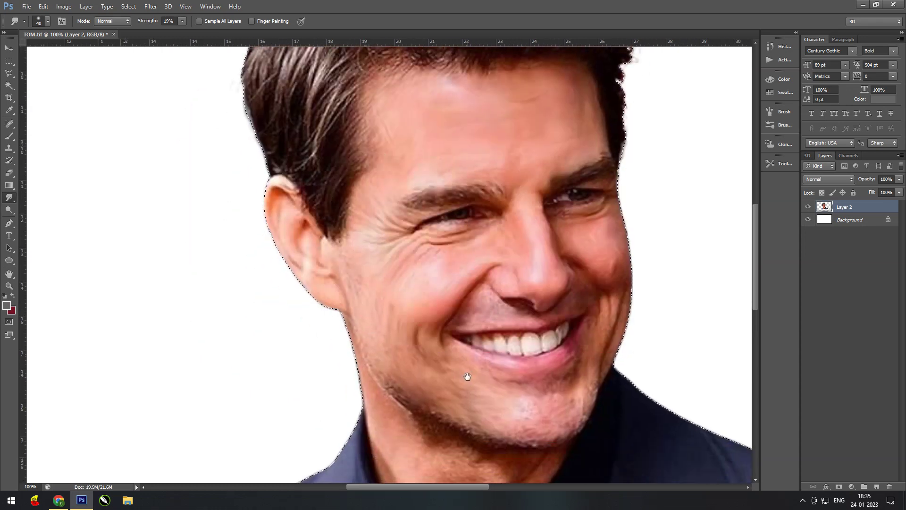
scroll(402, 338, down, 3)
right_click(402, 339)
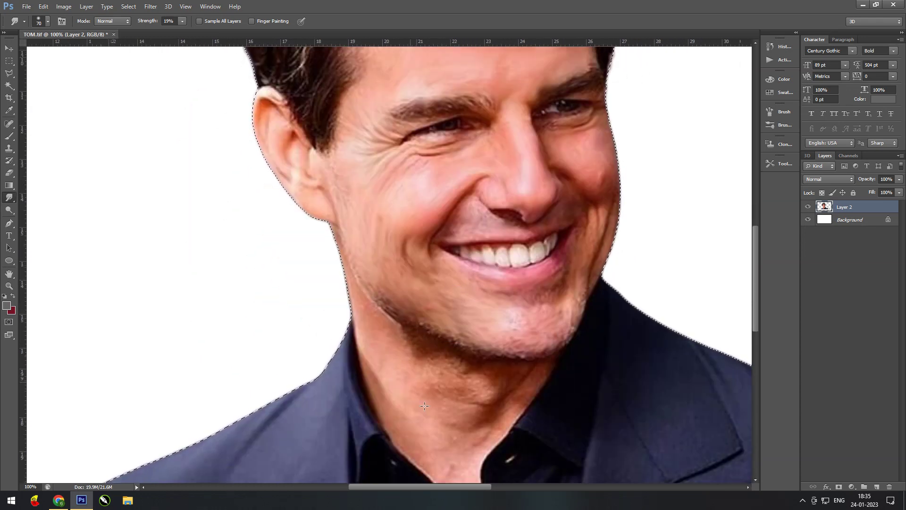
scroll(413, 298, down, 2)
scroll(413, 299, right, 1)
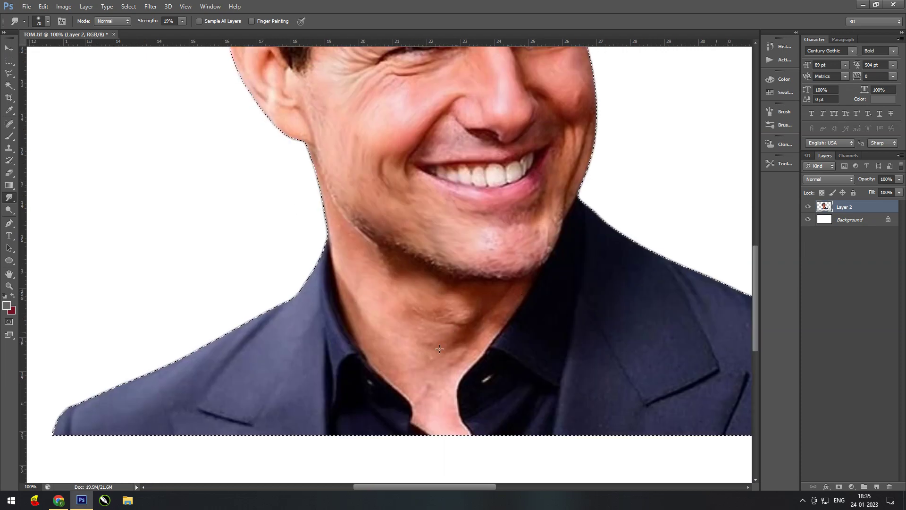
scroll(519, 331, down, 3)
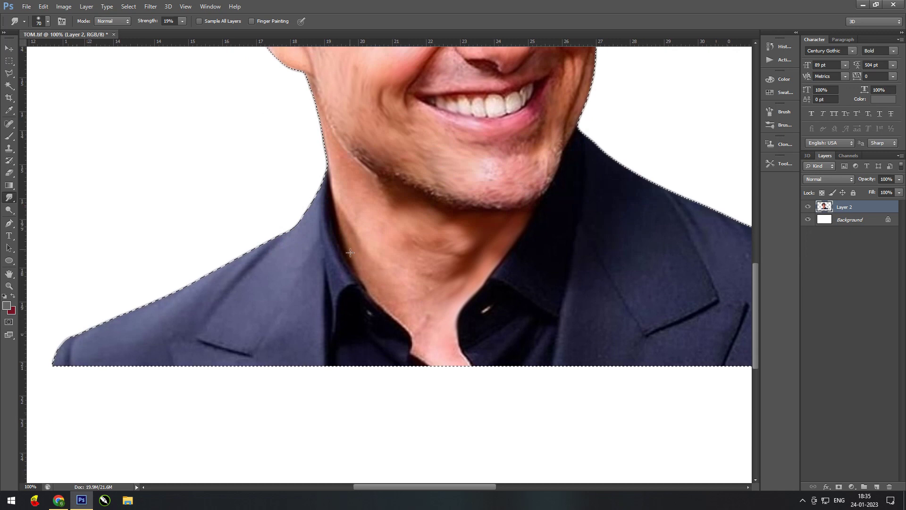
drag(387, 304, 420, 351)
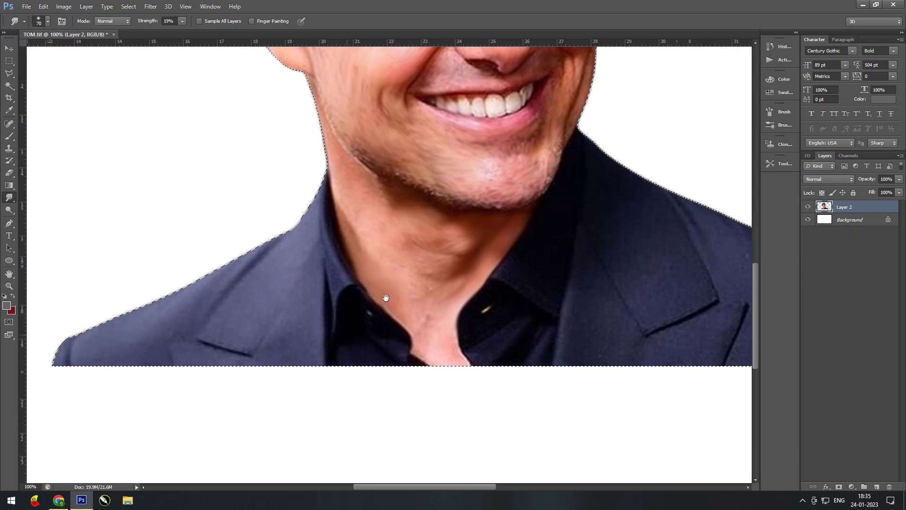
- Shrink the Smudge brush to 34 px and bring the ear and hair edge into view
scroll(419, 245, up, 2)
scroll(419, 244, right, 2)
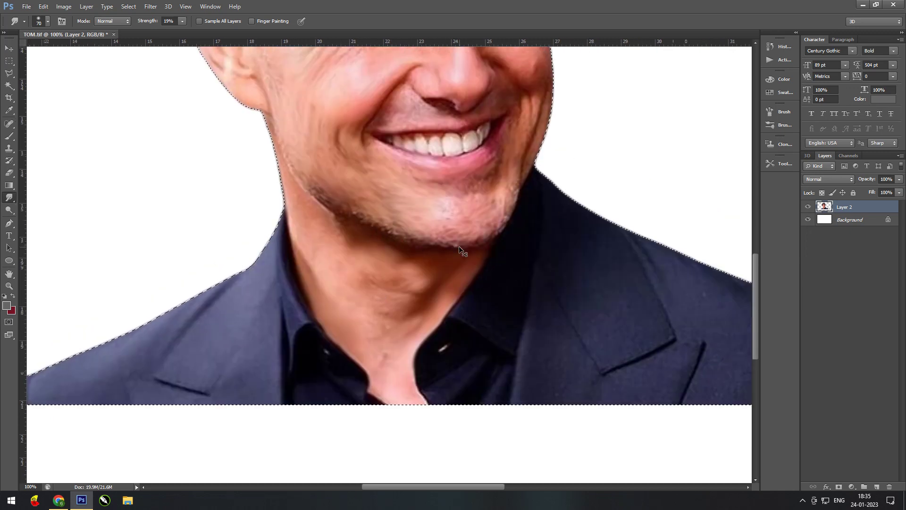
scroll(459, 245, up, 2)
scroll(496, 329, up, 3)
scroll(485, 186, left, 3)
scroll(494, 209, down, 3)
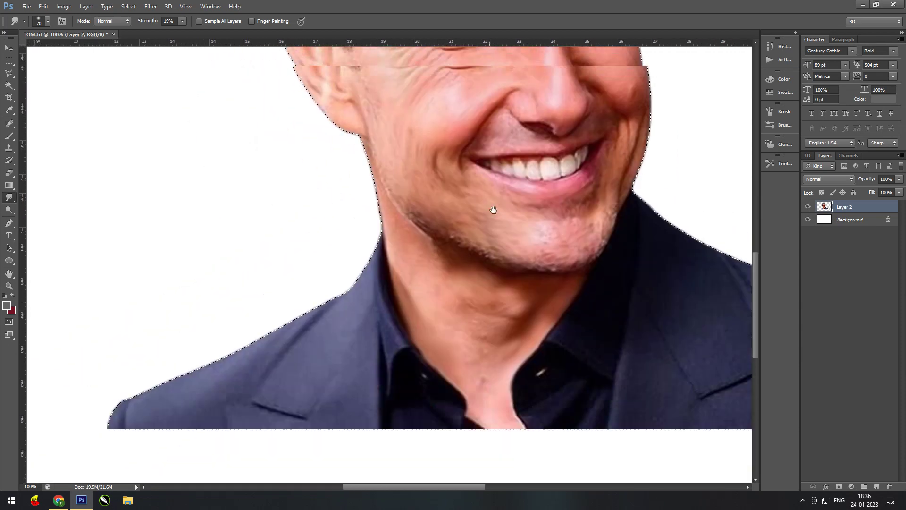
drag(494, 209, 513, 254)
right_click(512, 254)
drag(590, 245, 562, 245)
key(Return)
drag(336, 162, 448, 283)
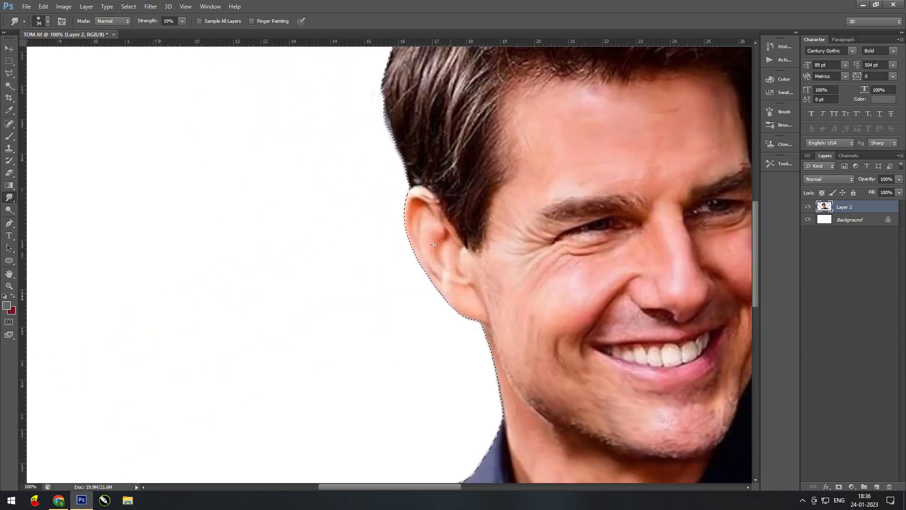
- Resize the brush for hair, raise Smudge strength to 37%, and clear the selection
drag(502, 343, 427, 471)
right_click(548, 257)
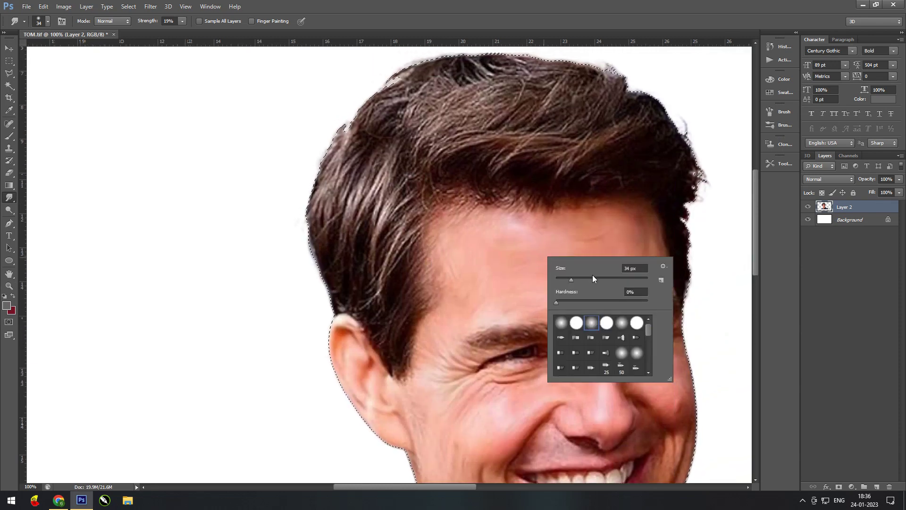
drag(572, 280, 568, 280)
key(Return)
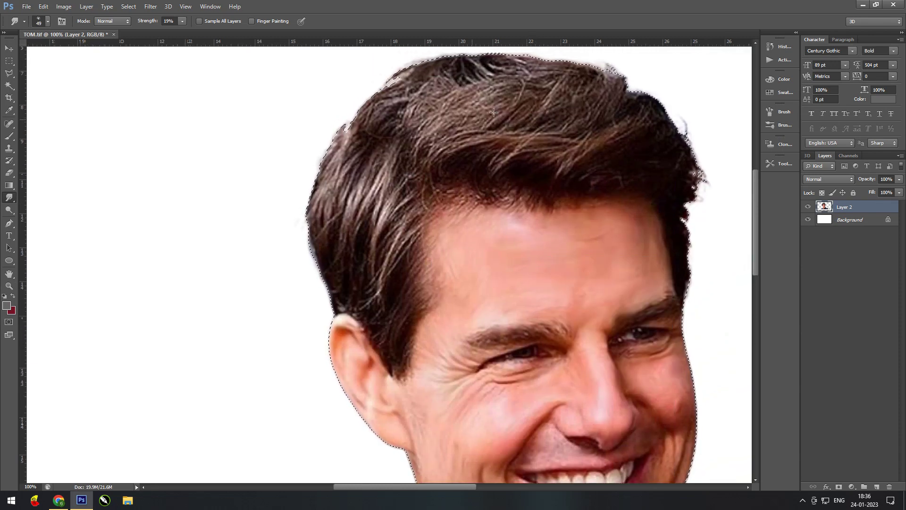
click(182, 21)
drag(197, 32, 191, 31)
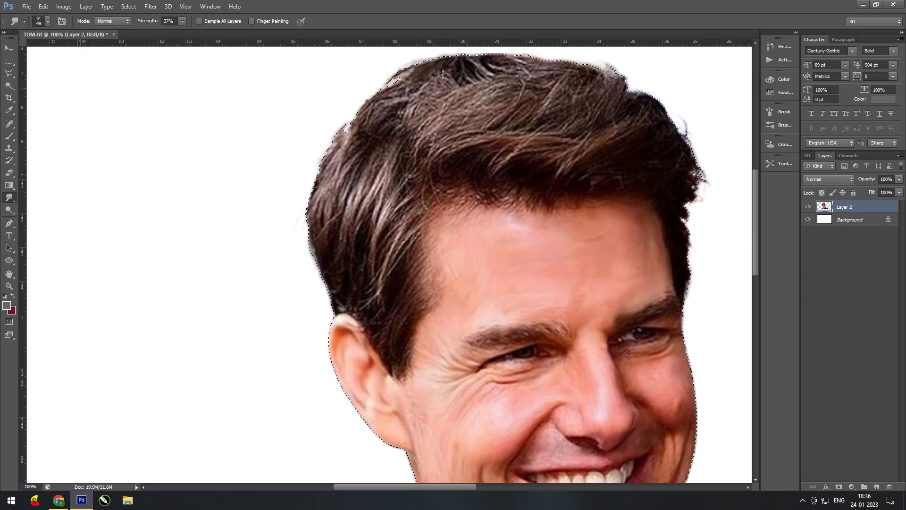
key(ctrl+d)
- Smear the hair strands above the forehead, on both sides, and at the sideburn
drag(458, 173, 581, 161)
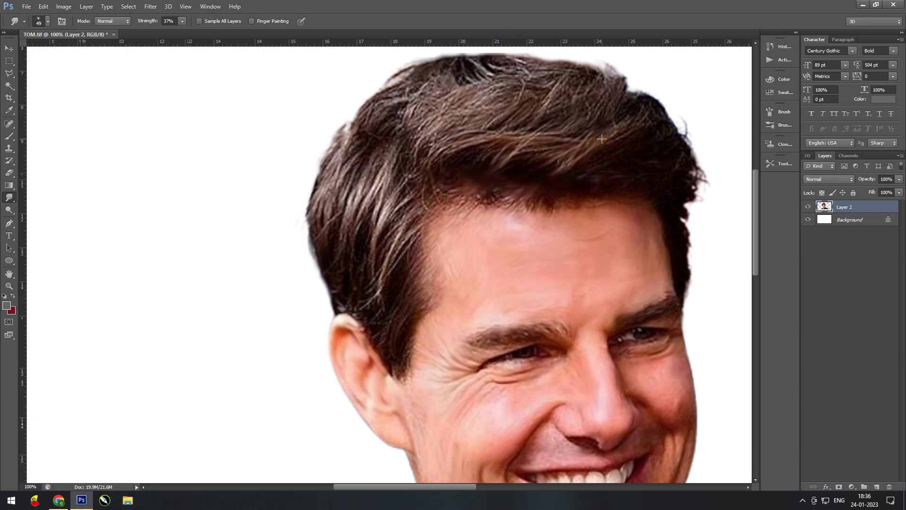
drag(373, 302, 377, 279)
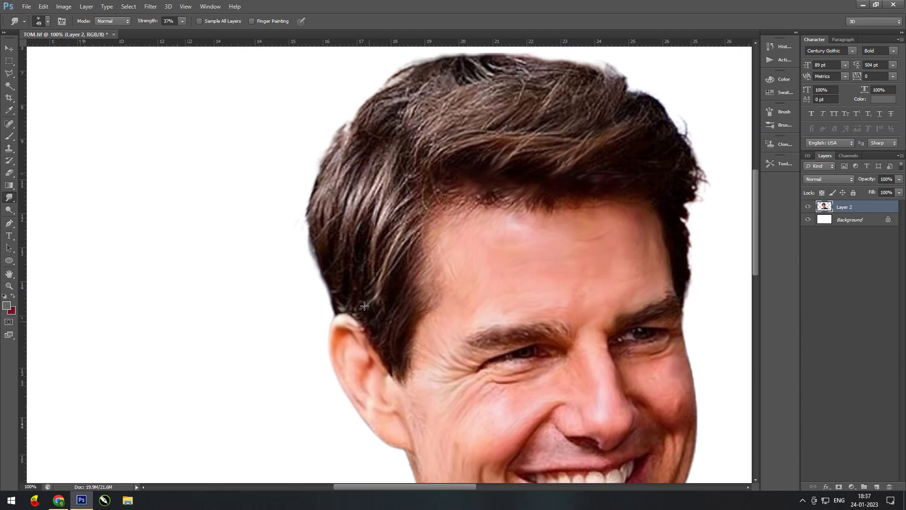
mouse_move(380, 169)
mouse_down()
mouse_move(372, 250)
mouse_move(328, 168)
mouse_move(384, 181)
mouse_move(412, 266)
mouse_up()
drag(422, 310, 427, 283)
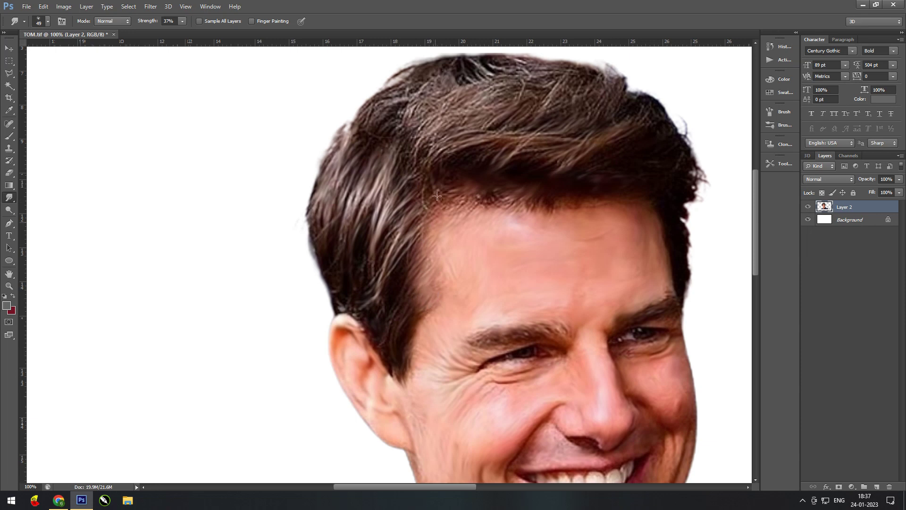
mouse_move(422, 166)
mouse_down()
mouse_move(423, 116)
mouse_move(404, 105)
mouse_move(409, 96)
mouse_move(313, 271)
mouse_move(333, 238)
mouse_move(412, 230)
mouse_move(405, 252)
mouse_up()
- Smooth the upper hair into soft upward streaks, filling the white gap at its edge
drag(311, 283, 359, 293)
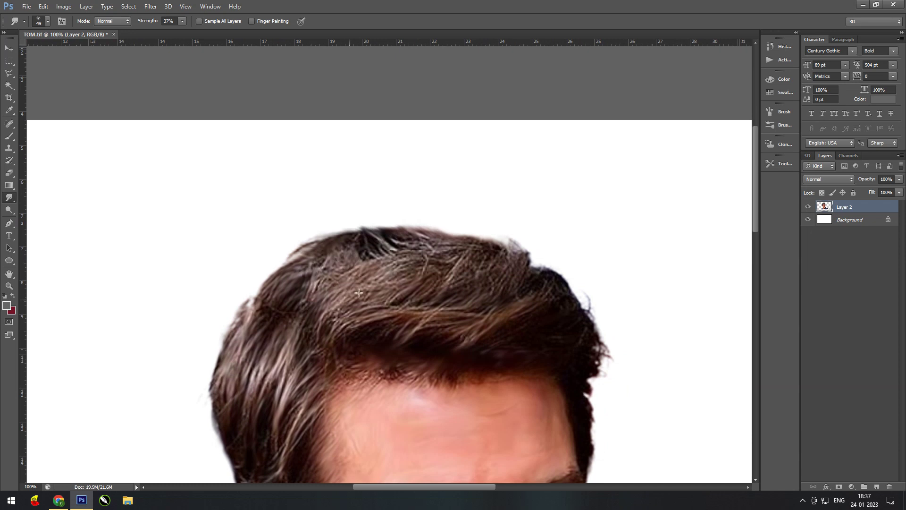
drag(331, 322, 396, 307)
mouse_move(316, 264)
mouse_down()
mouse_move(426, 296)
mouse_move(465, 264)
mouse_up()
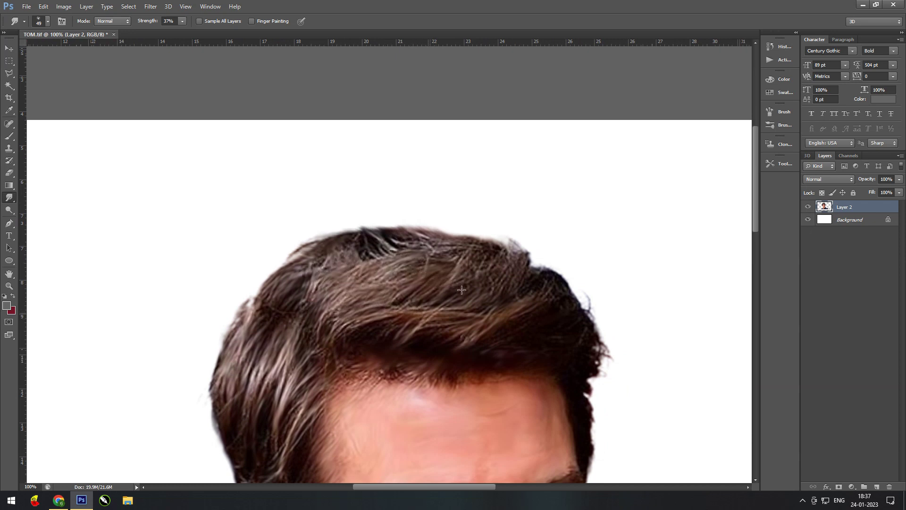
mouse_move(425, 314)
mouse_down()
mouse_move(520, 250)
mouse_move(449, 231)
mouse_up()
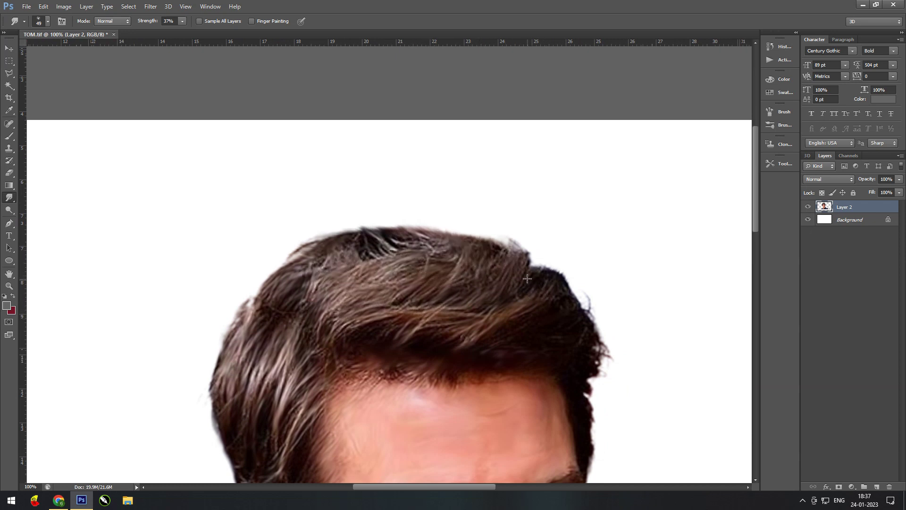
drag(527, 278, 540, 259)
drag(489, 302, 497, 247)
drag(468, 291, 465, 248)
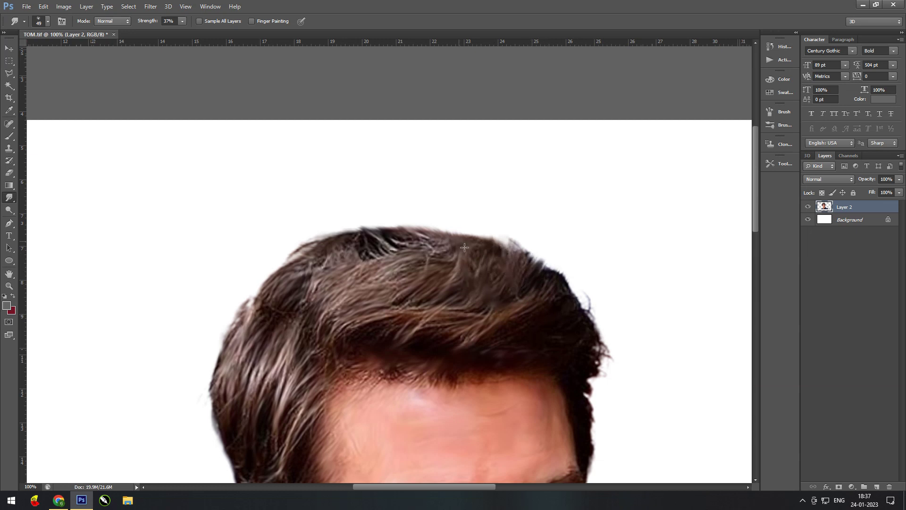
scroll(515, 255, down, 3)
scroll(514, 255, right, 2)
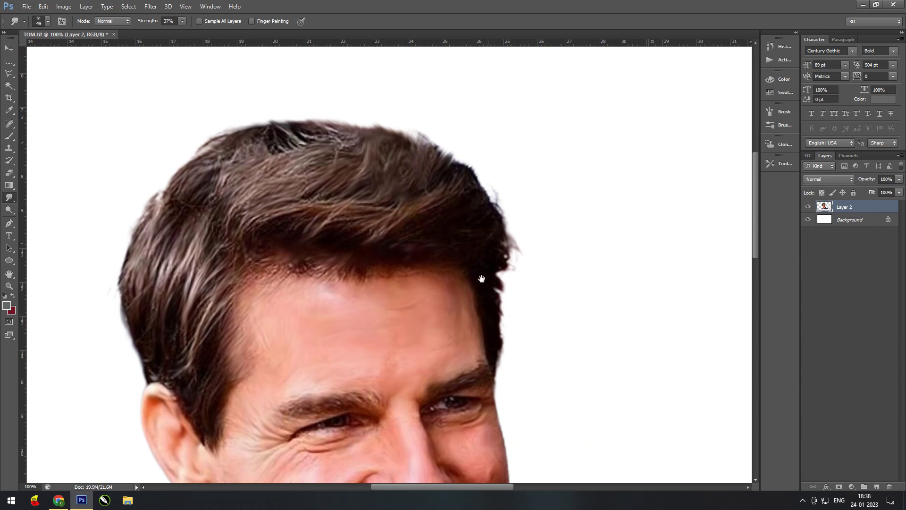
scroll(482, 279, down, 2)
scroll(482, 278, left, 2)
key(ctrl+plus)
- Zoom in on the face and choose a soft round brush for smudging
key(ctrl+minus)
key(ctrl+minus)
key(ctrl+minus)
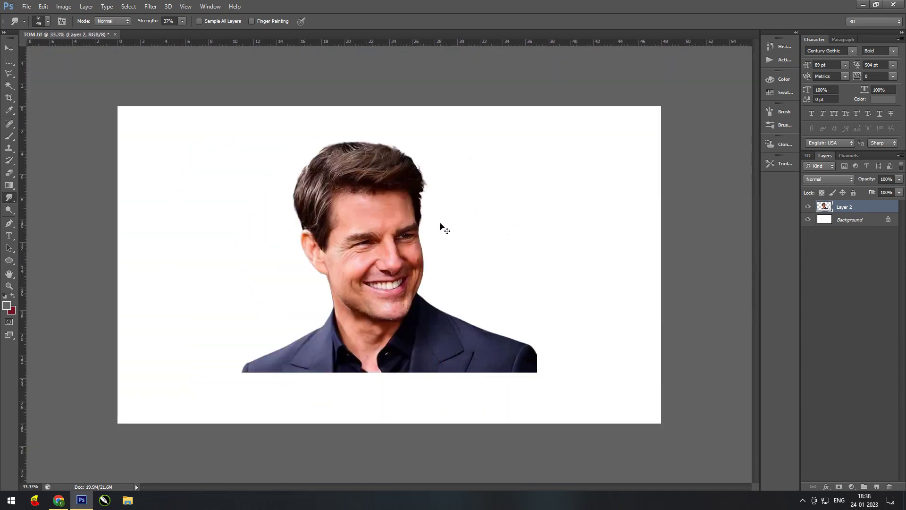
key(ctrl+plus)
key(ctrl+plus)
key(ctrl+plus)
key(ctrl+plus)
right_click(508, 299)
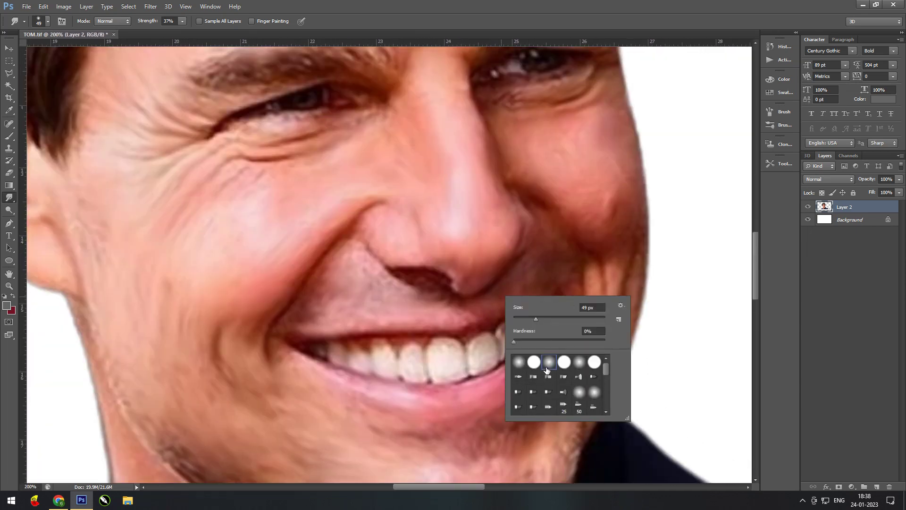
double_click(547, 370)
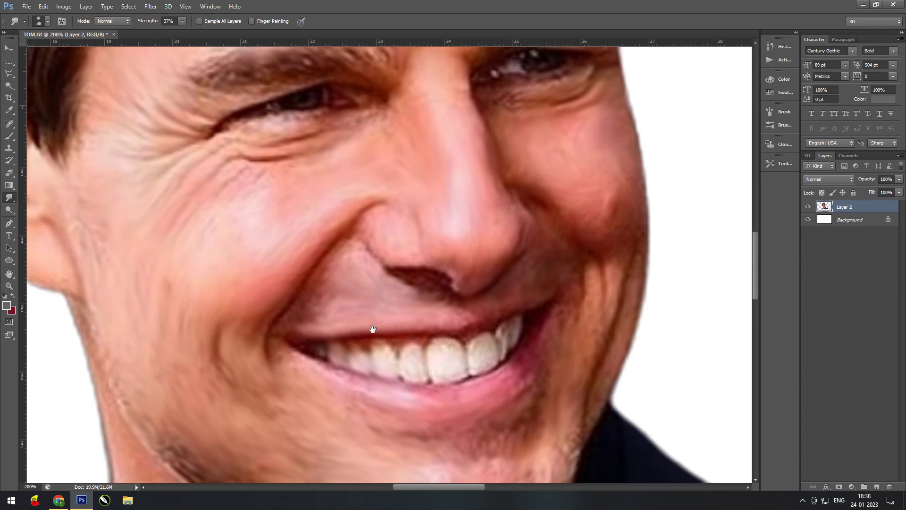
drag(373, 329, 349, 328)
drag(453, 281, 447, 182)
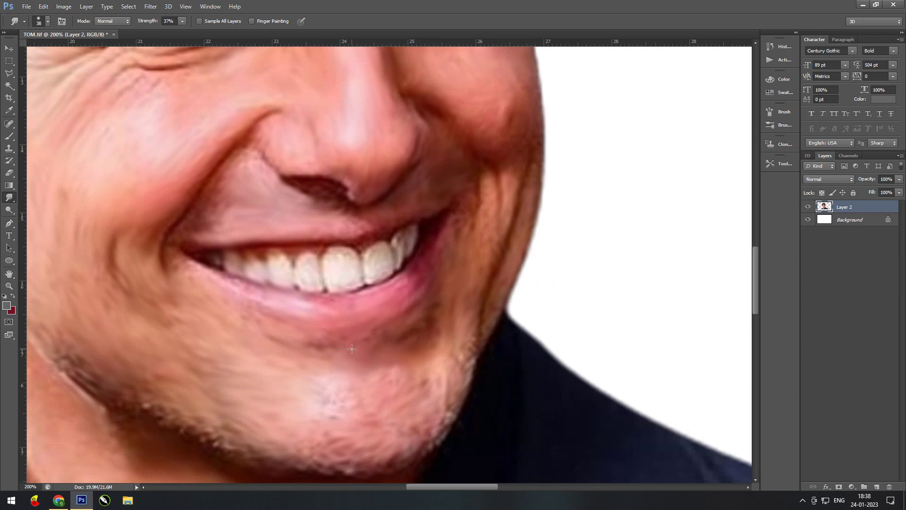
drag(352, 349, 396, 202)
- Shrink the brush to 20 px and smooth the under-eye wrinkles and eye-corner crease
right_click(522, 280)
key(bracketleft)
key(Return)
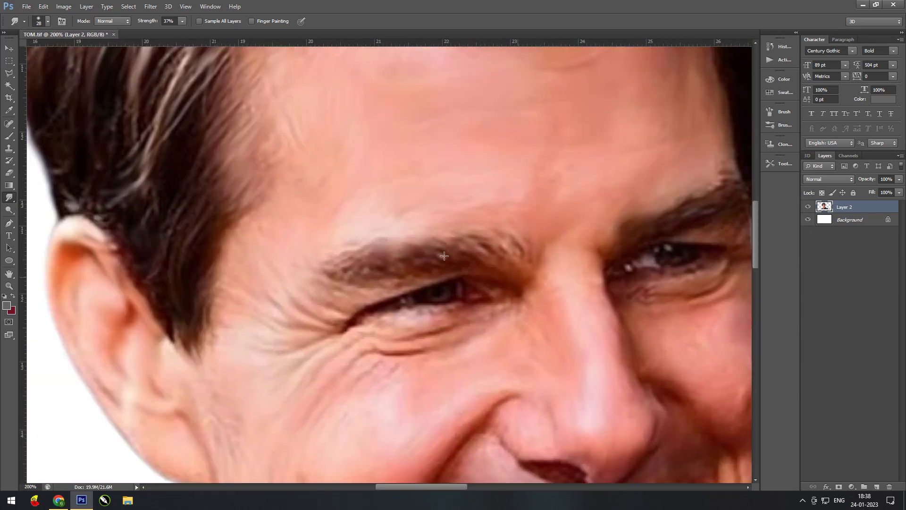
drag(654, 241, 394, 285)
right_click(394, 284)
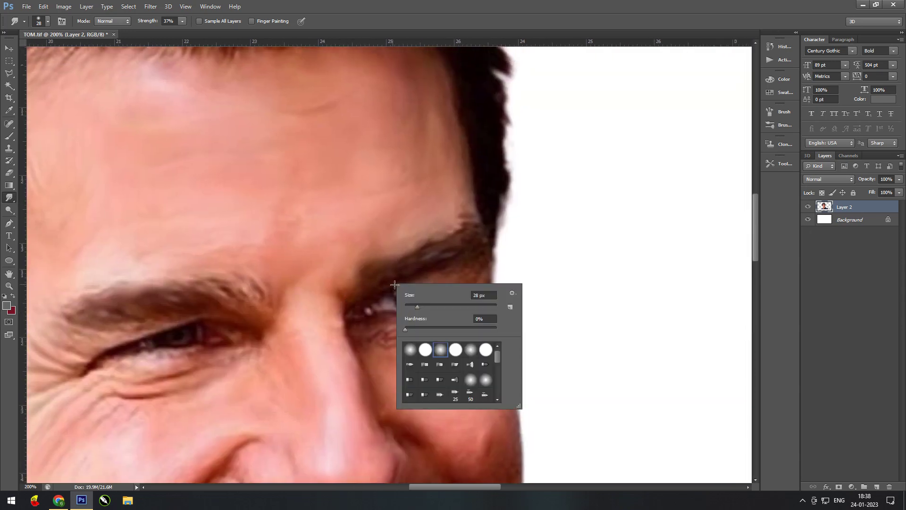
key(bracketleft)
key(bracketleft)
key(Return)
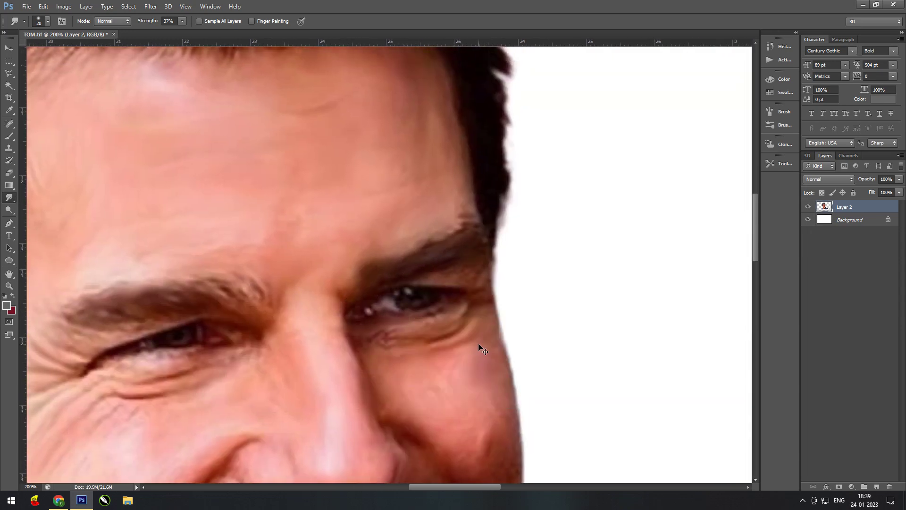
mouse_move(479, 347)
mouse_down()
mouse_move(404, 321)
mouse_move(441, 310)
mouse_move(401, 338)
mouse_move(460, 330)
mouse_up()
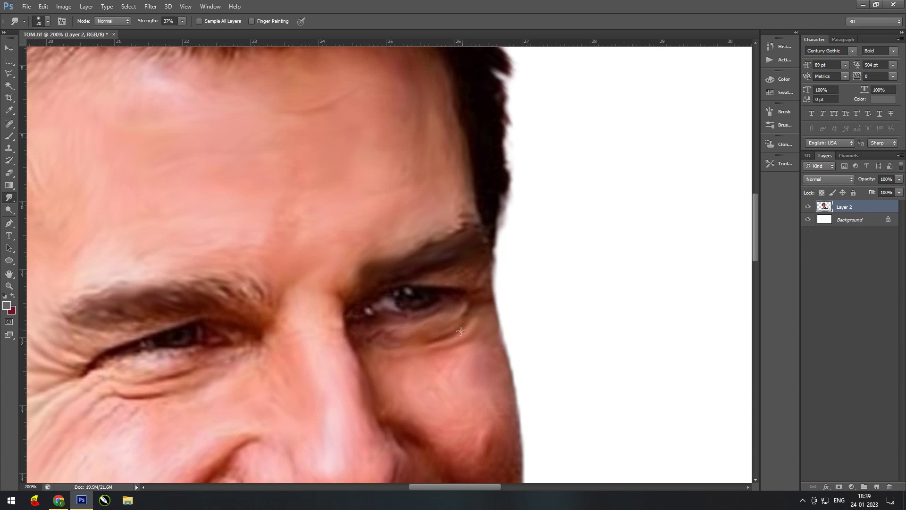
drag(305, 346, 607, 313)
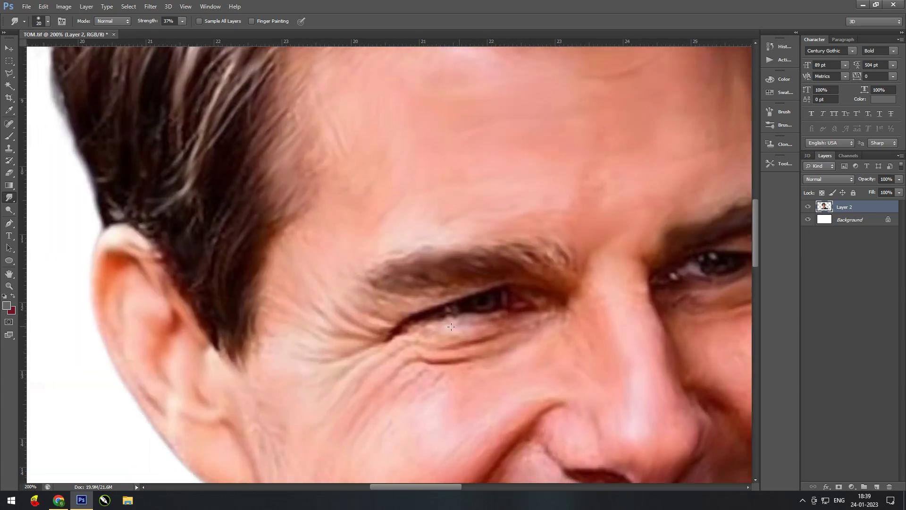
drag(417, 305, 426, 296)
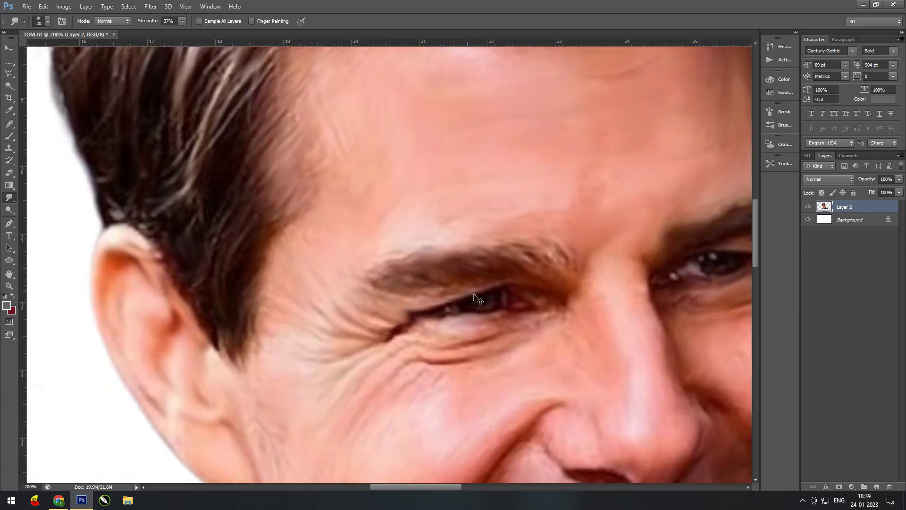
- Reframe the upper face at 100% and enlarge the Smudge brush to 68 px
key(ctrl+minus)
key(ctrl+minus)
key(ctrl+plus)
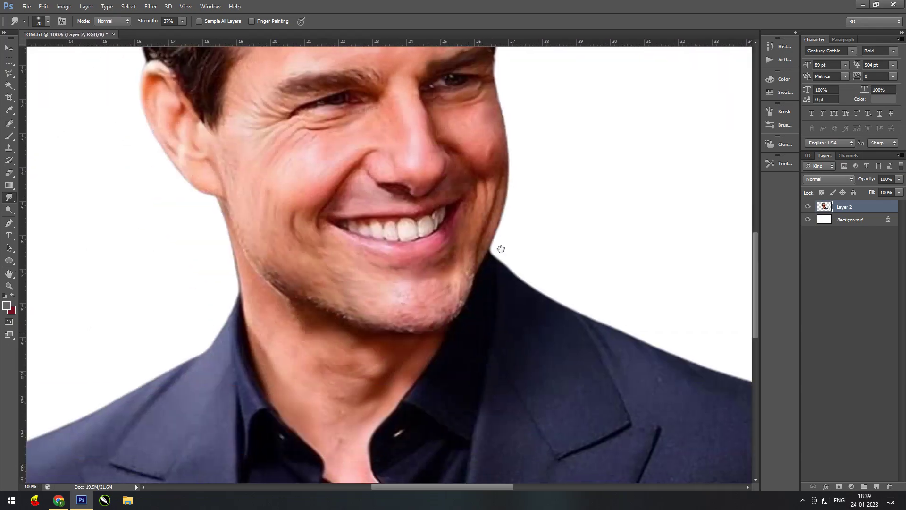
drag(501, 249, 525, 138)
right_click(543, 271)
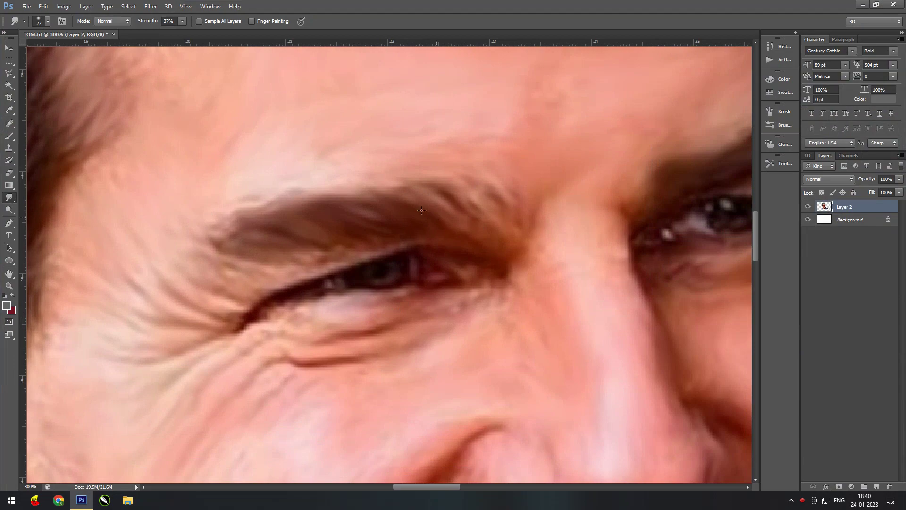
scroll(422, 210, down, 2)
scroll(346, 157, down, 4)
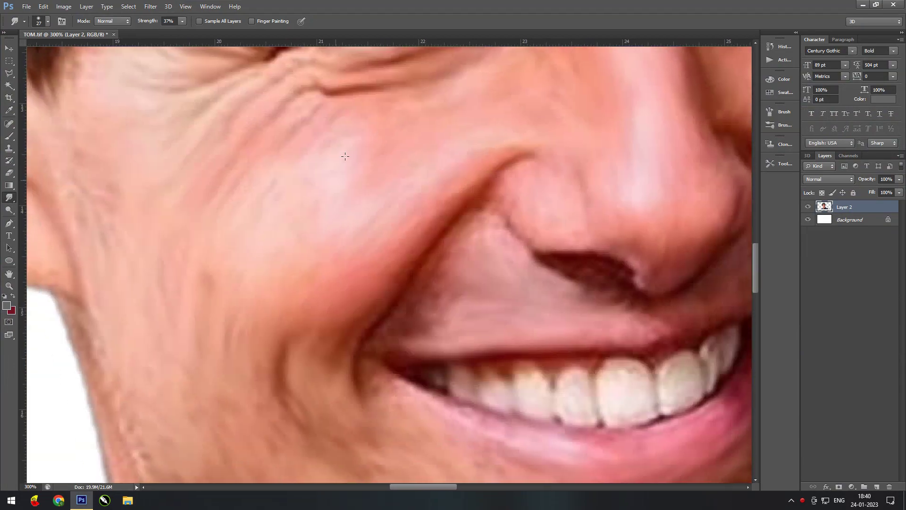
scroll(373, 202, down, 2)
scroll(399, 246, up, 3)
scroll(400, 246, left, 2)
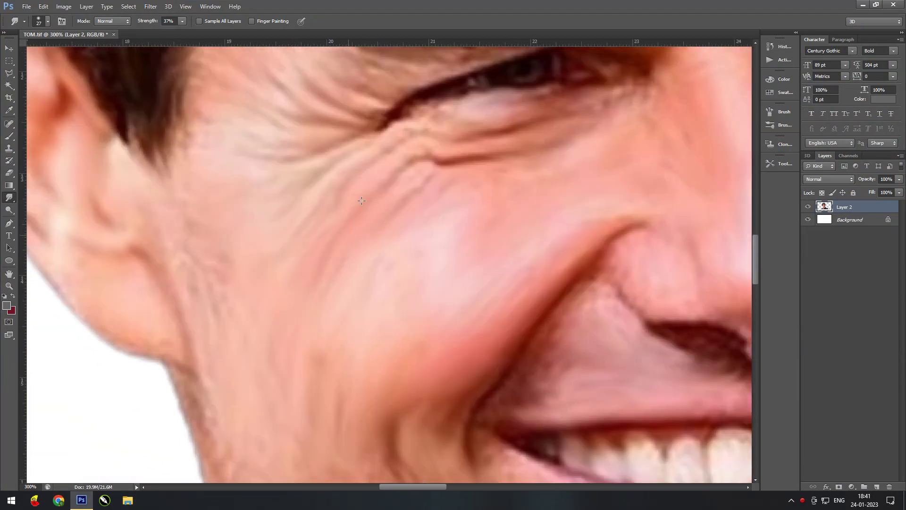
scroll(243, 346, down, 3)
scroll(298, 144, down, 5)
scroll(298, 144, right, 2)
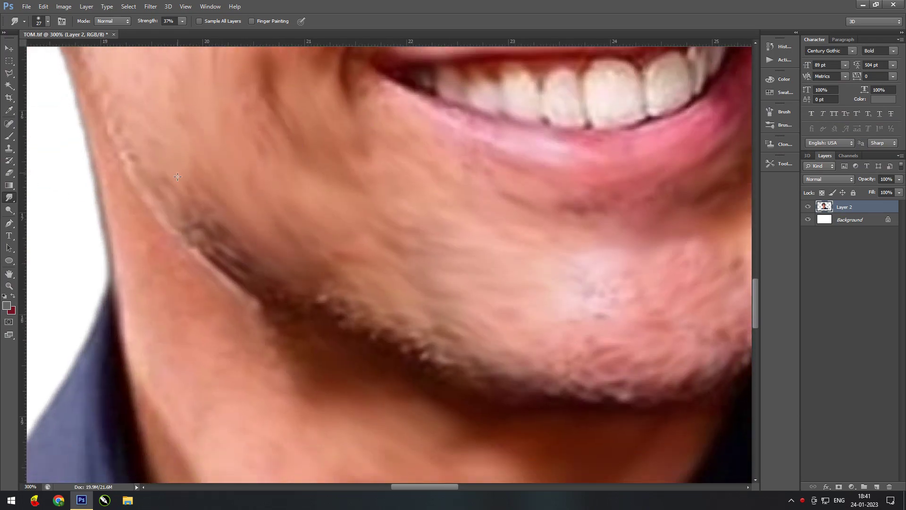
scroll(490, 232, up, 2)
right_click(325, 302)
drag(359, 310, 377, 310)
- Smudge the forehead, the cheek beside the nose, and the nose-to-mouth fold into soft strokes
scroll(250, 371, down, 2)
scroll(250, 371, right, 2)
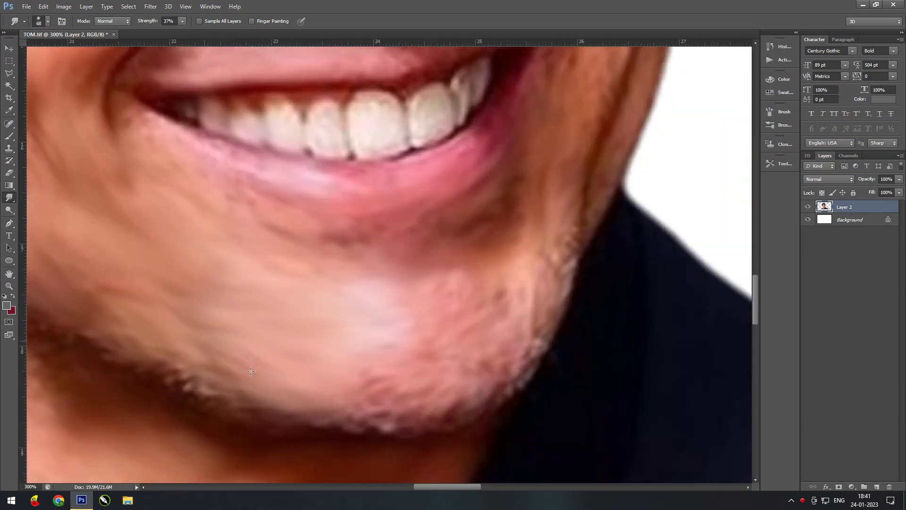
scroll(251, 371, up, 3)
scroll(251, 371, left, 2)
scroll(330, 350, up, 4)
scroll(398, 329, up, 3)
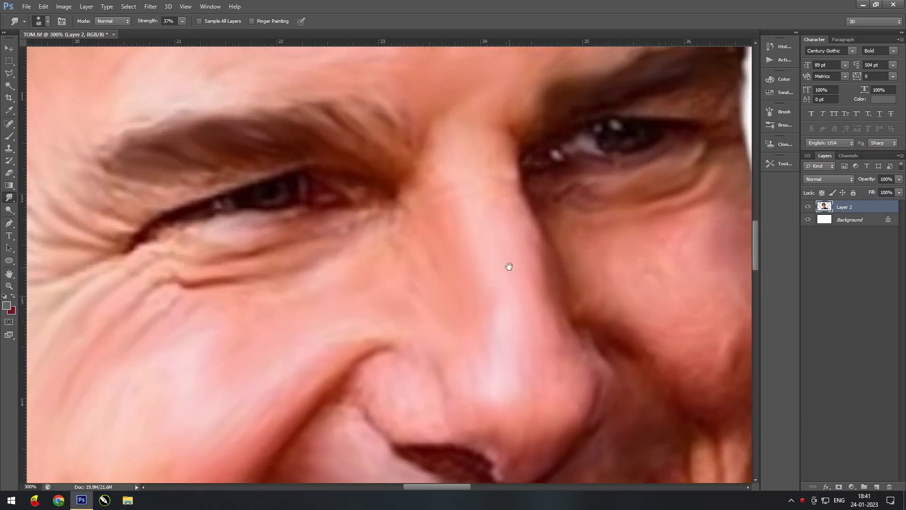
scroll(509, 266, right, 3)
scroll(508, 266, down, 3)
scroll(440, 288, down, 2)
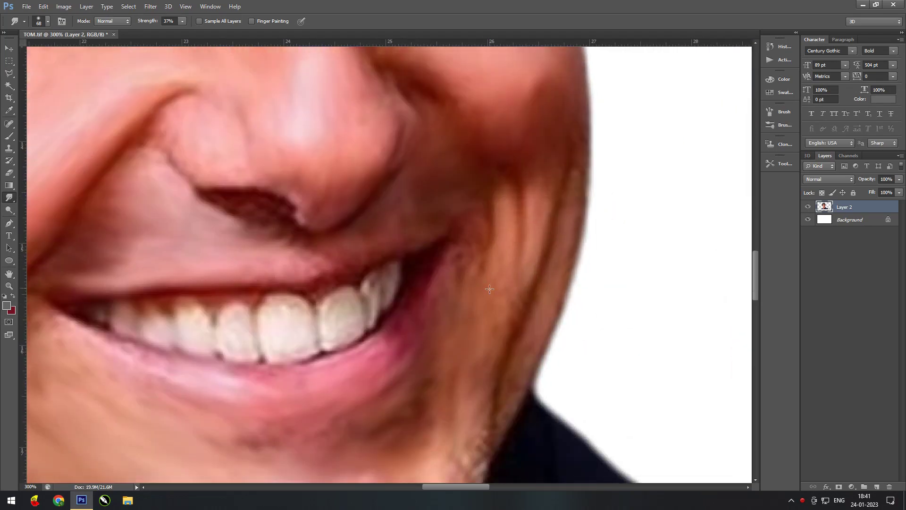
scroll(449, 328, down, 5)
scroll(607, 374, up, 3)
scroll(537, 326, up, 1)
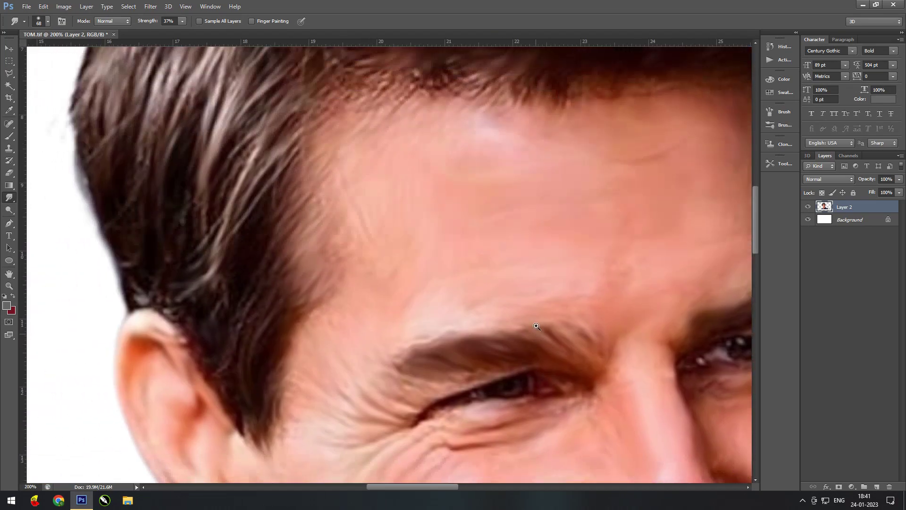
scroll(537, 326, down, 2)
mouse_move(481, 207)
mouse_down()
mouse_move(519, 188)
mouse_move(586, 236)
mouse_move(588, 198)
mouse_up()
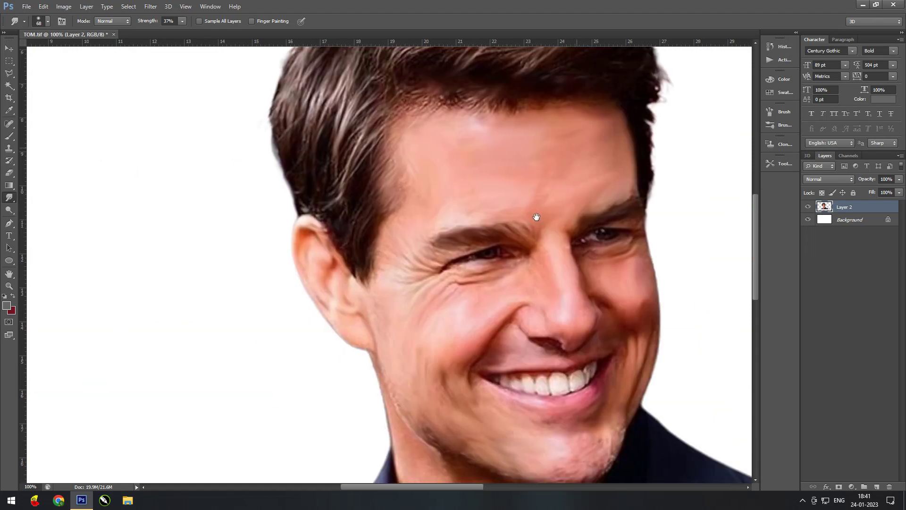
drag(520, 258, 560, 189)
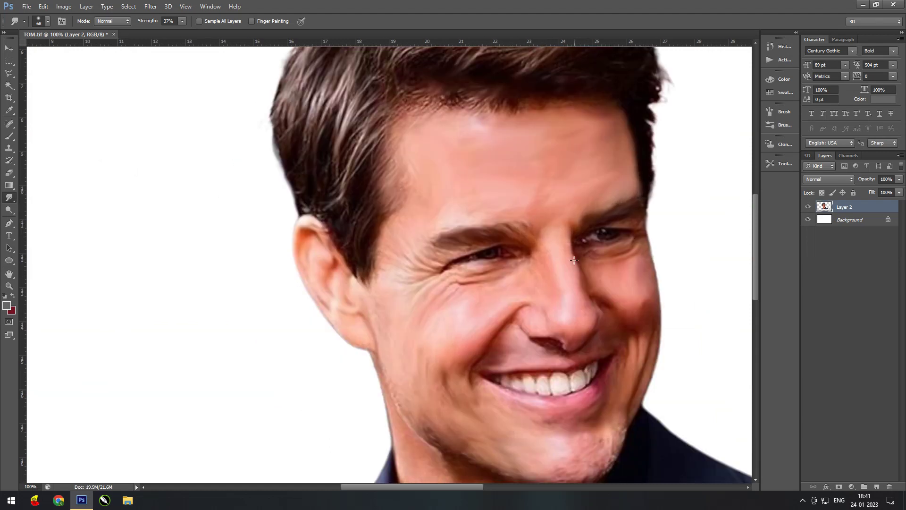
drag(574, 260, 586, 271)
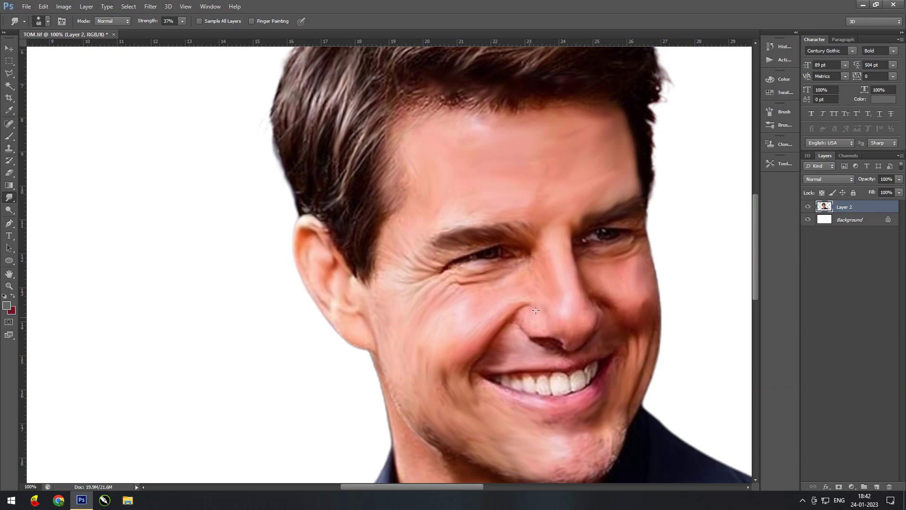
drag(536, 310, 538, 313)
scroll(393, 374, down, 2)
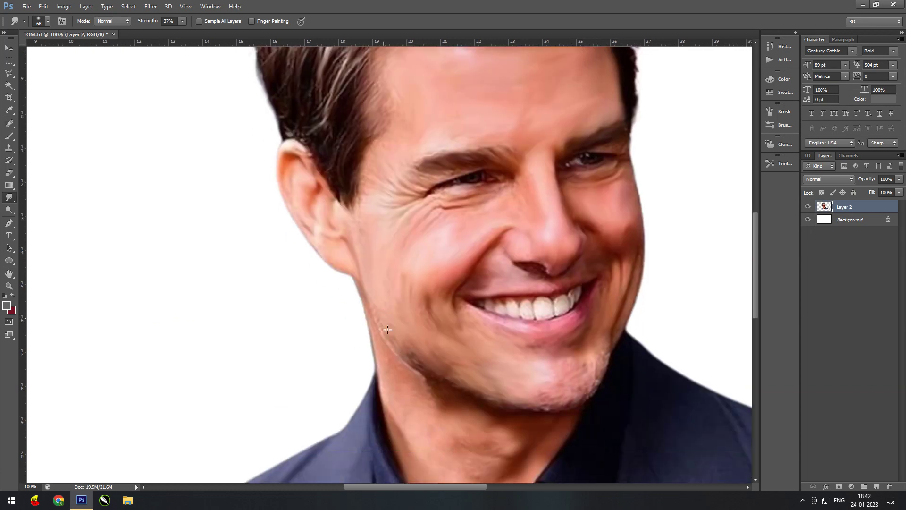
scroll(406, 349, down, 2)
scroll(433, 292, down, 2)
- Enlarge the Smudge brush, set strength to 21%, and smooth the lapel's lower edge
scroll(434, 292, down, 2)
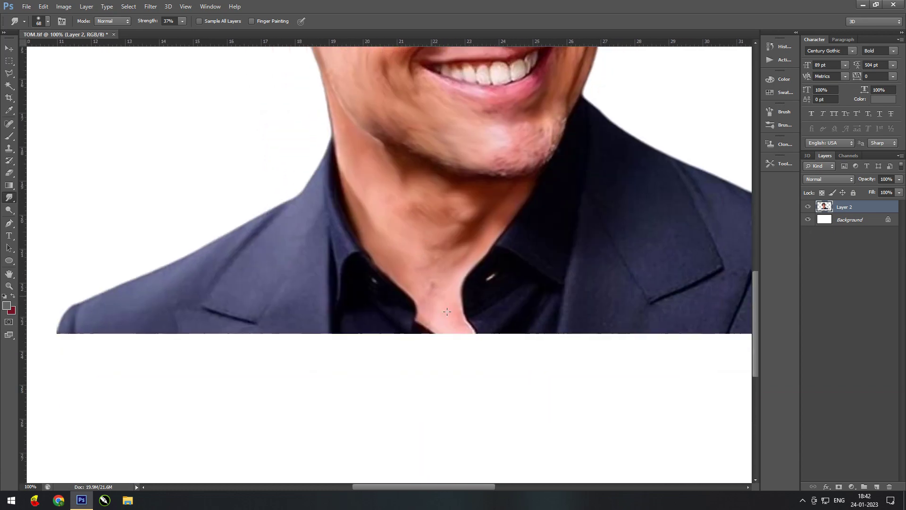
scroll(424, 283, left, 4)
right_click(326, 250)
drag(215, 281, 180, 330)
key(6)
key(6)
right_click(283, 273)
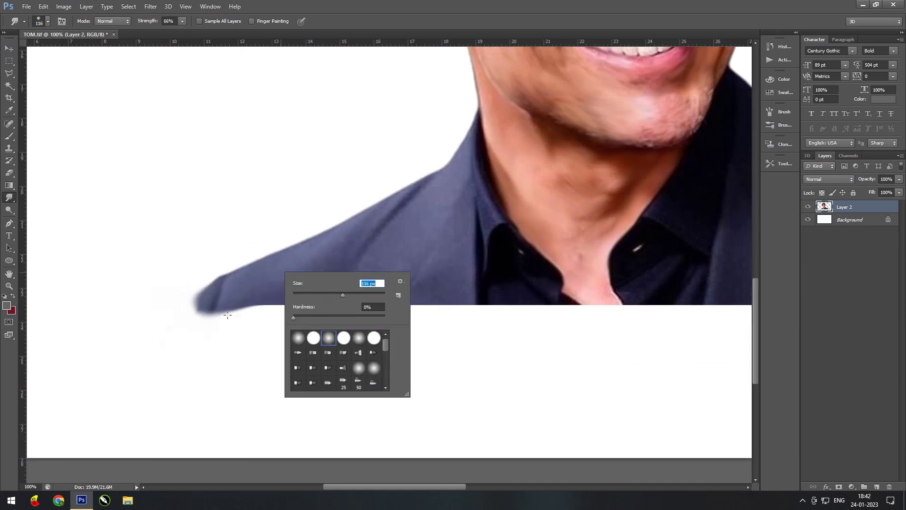
click(182, 21)
drag(183, 33, 163, 33)
drag(203, 302, 283, 314)
- Pull five long streaks downward from the lapel's bottom edge
click(182, 21)
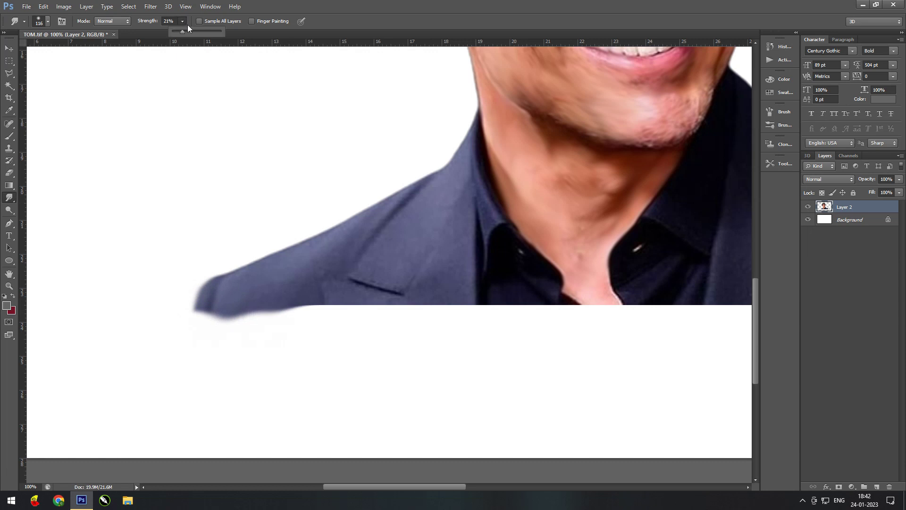
right_click(307, 182)
mouse_move(279, 305)
mouse_down()
mouse_move(236, 333)
mouse_move(208, 336)
mouse_move(264, 340)
mouse_move(217, 349)
mouse_up()
drag(332, 282, 276, 347)
drag(263, 298, 234, 361)
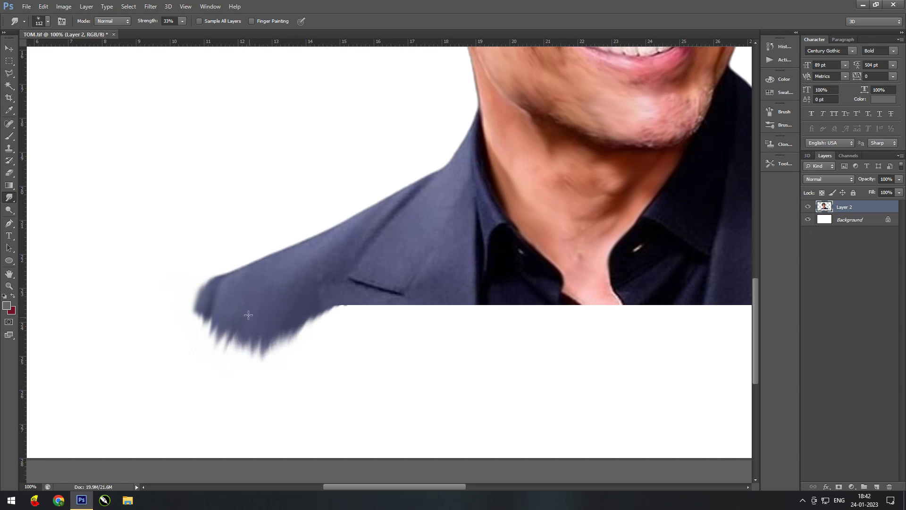
drag(339, 294, 307, 333)
drag(309, 298, 284, 351)
- Fill the white Background layer with the suit's sampled dark blue-grey
click(12, 311)
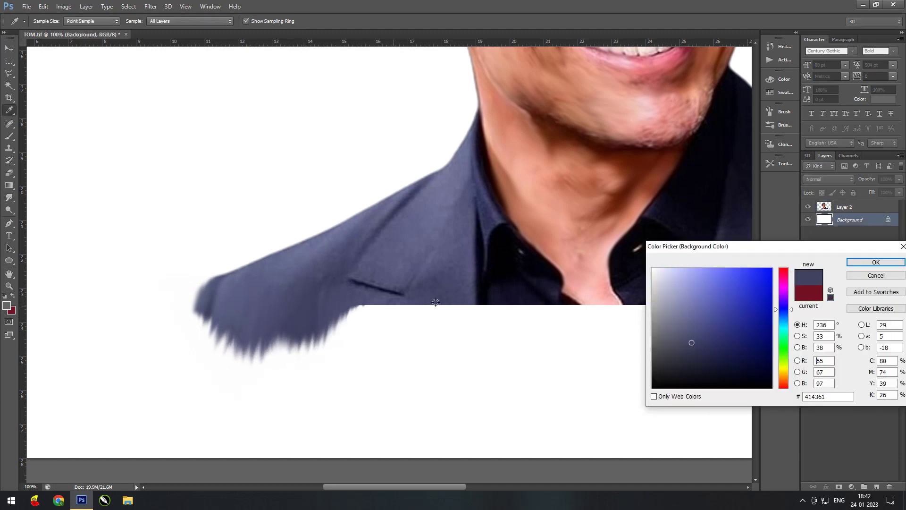
click(874, 255)
key(ctrl+minus)
key(ctrl+minus)
key(ctrl+BackSpace)
key(ctrl+plus)
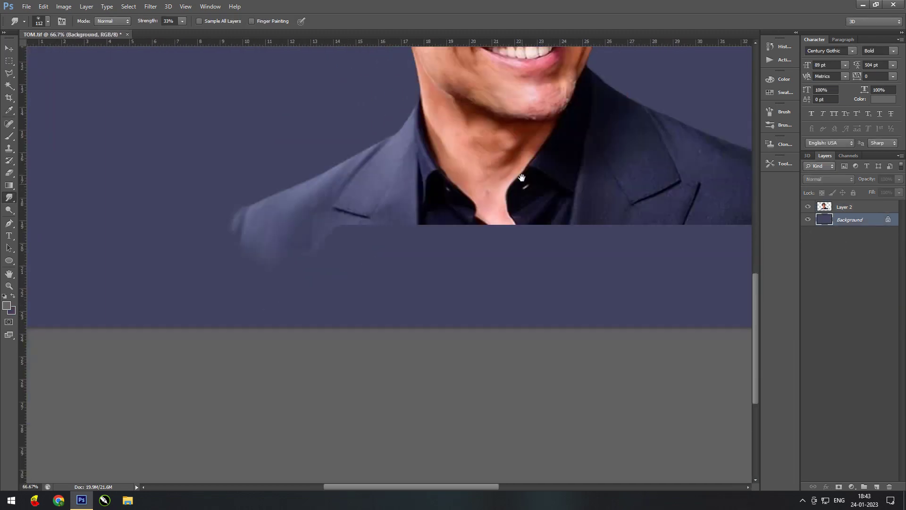
- Set Smudge strength to 75% and make Layer 2 active
scroll(435, 312, down, 3)
right_click(303, 239)
key(Escape)
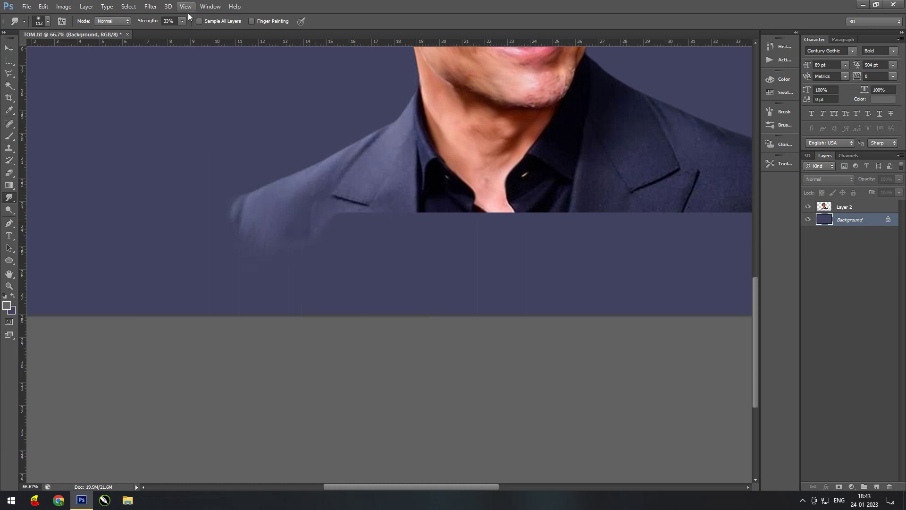
click(181, 20)
drag(181, 33, 194, 34)
click(844, 206)
- Smudge the suit's ragged lower edge and shoulders into the backdrop, undoing stray strokes
drag(352, 203, 325, 280)
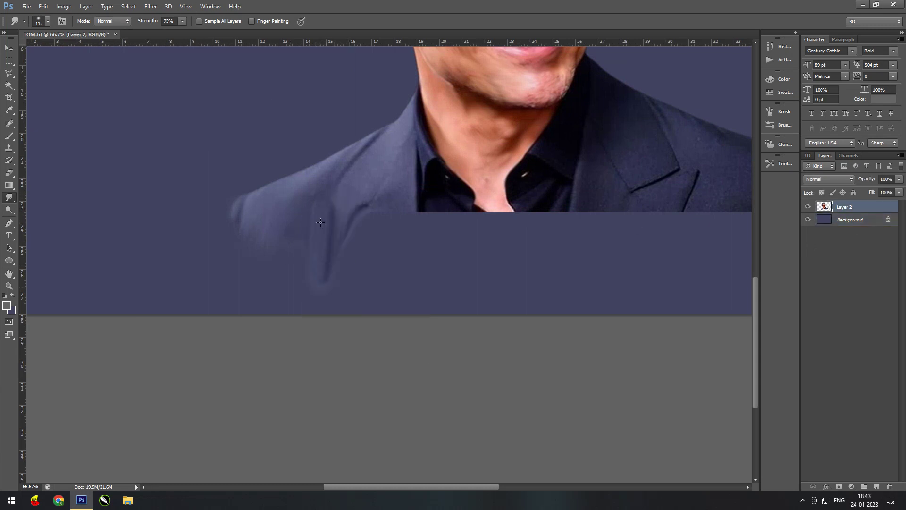
mouse_move(350, 230)
mouse_down()
mouse_move(324, 229)
mouse_move(398, 218)
mouse_move(350, 242)
mouse_up()
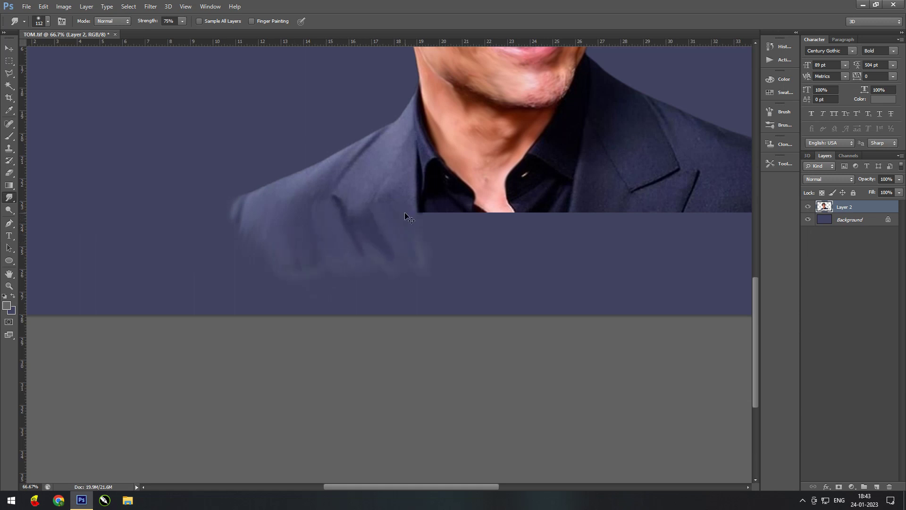
key(ctrl+alt+z)
key(ctrl+alt+z)
mouse_move(438, 224)
mouse_down()
mouse_move(617, 220)
mouse_move(525, 246)
mouse_move(597, 238)
mouse_up()
mouse_move(531, 237)
mouse_down()
mouse_move(623, 226)
mouse_move(696, 241)
mouse_up()
mouse_move(580, 141)
mouse_down()
mouse_move(680, 151)
mouse_move(536, 122)
mouse_move(619, 136)
mouse_move(700, 208)
mouse_move(703, 267)
mouse_up()
key(ctrl+minus)
key(ctrl+minus)
key(ctrl+alt+z)
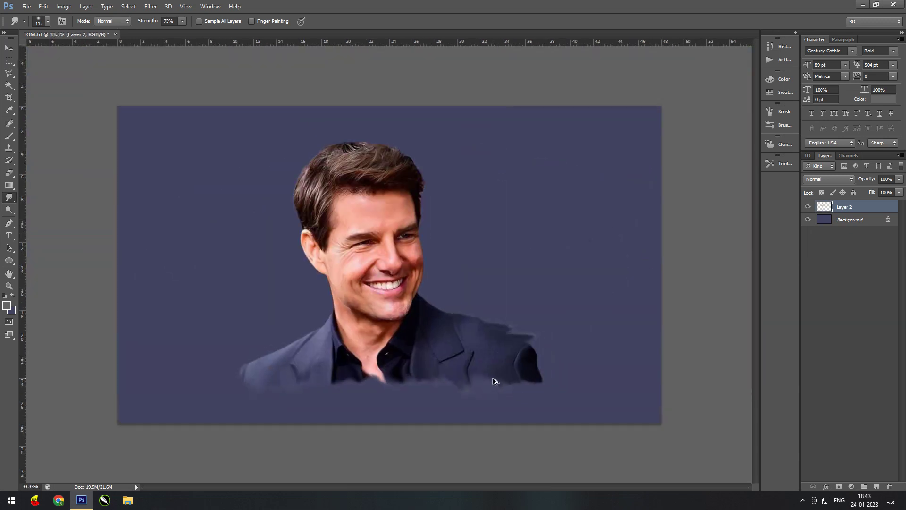
key(ctrl+alt+z)
key(ctrl+alt+z)
key(ctrl+alt+z)
key(ctrl+alt+z)
- Streak the shirt and right side of the jacket down to the canvas bottom
key(ctrl+plus)
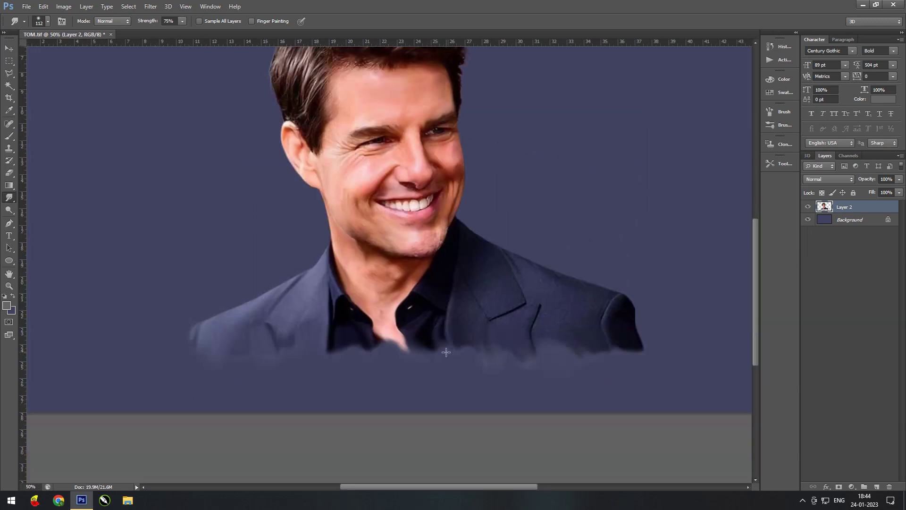
drag(368, 349, 404, 425)
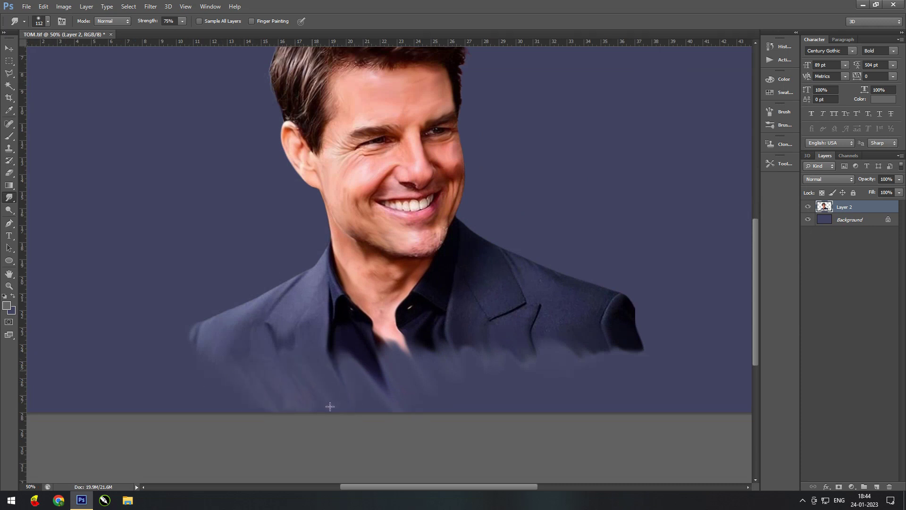
drag(342, 352, 365, 397)
drag(385, 351, 397, 408)
drag(392, 378, 406, 411)
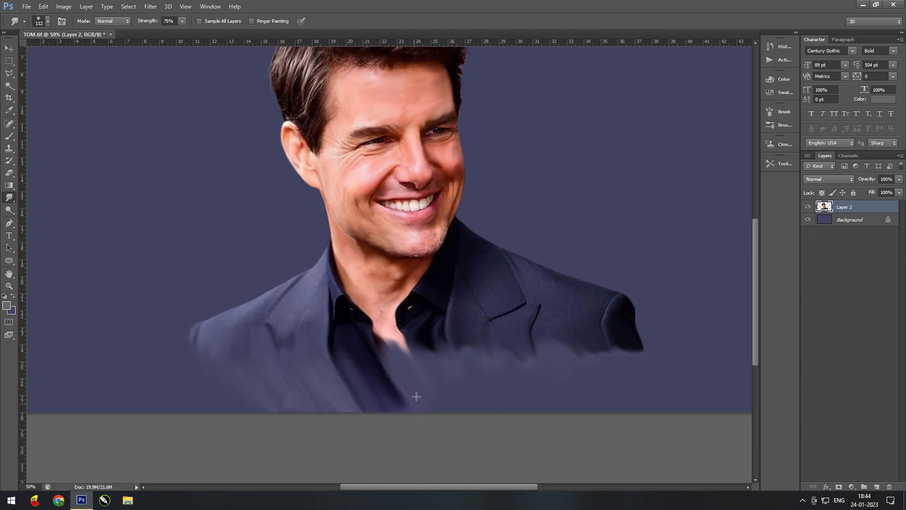
drag(472, 349, 491, 406)
drag(505, 352, 524, 408)
drag(512, 368, 547, 411)
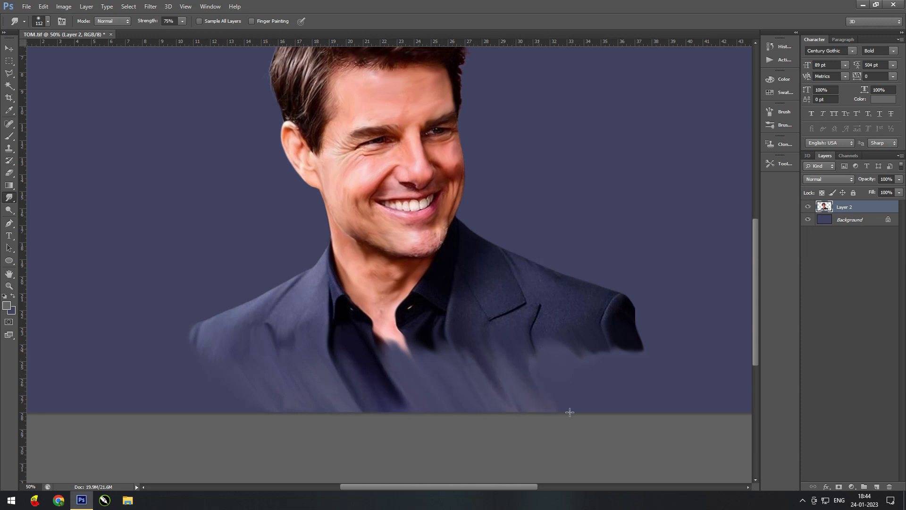
drag(543, 350, 571, 410)
- Pull the right sleeve and left jacket edges downward, undoing a bad lapel smear
drag(609, 352, 647, 411)
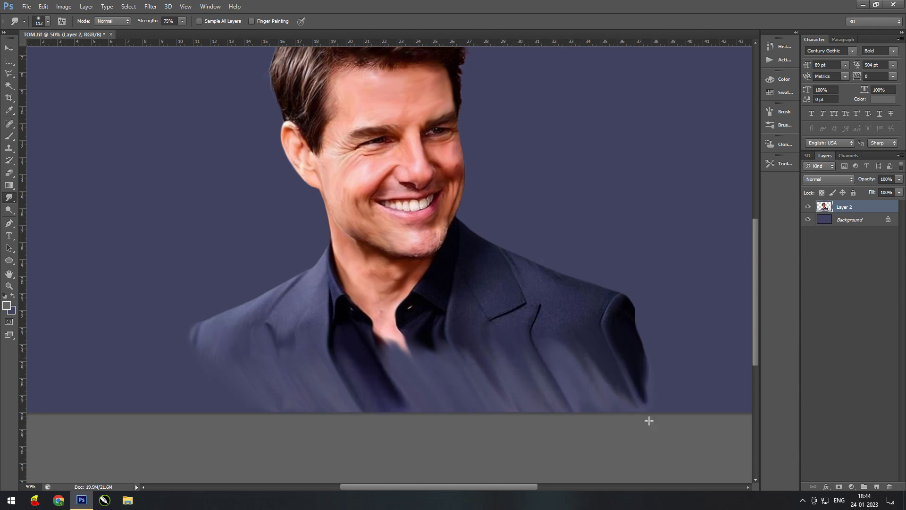
drag(222, 359, 238, 406)
drag(202, 344, 227, 410)
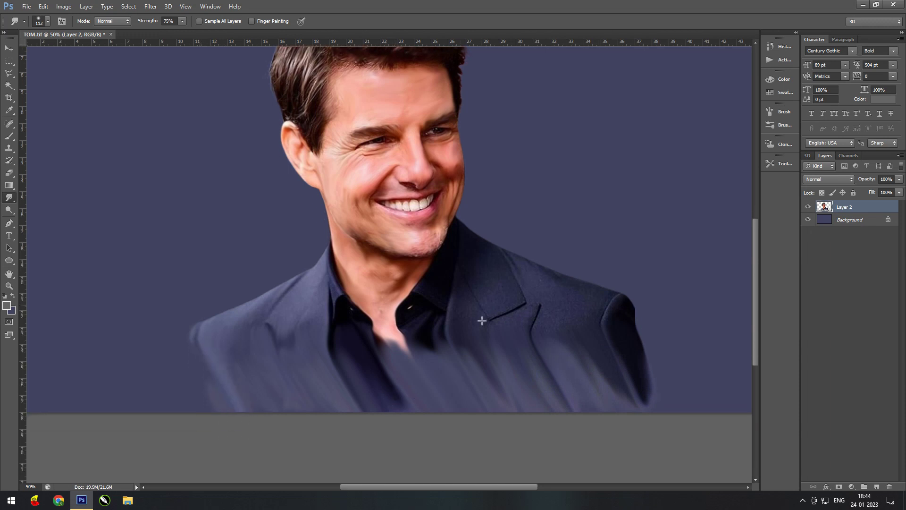
mouse_move(434, 304)
mouse_down()
mouse_move(548, 274)
mouse_move(614, 303)
mouse_move(638, 340)
mouse_move(467, 337)
mouse_up()
key(ctrl+z)
drag(339, 346, 213, 374)
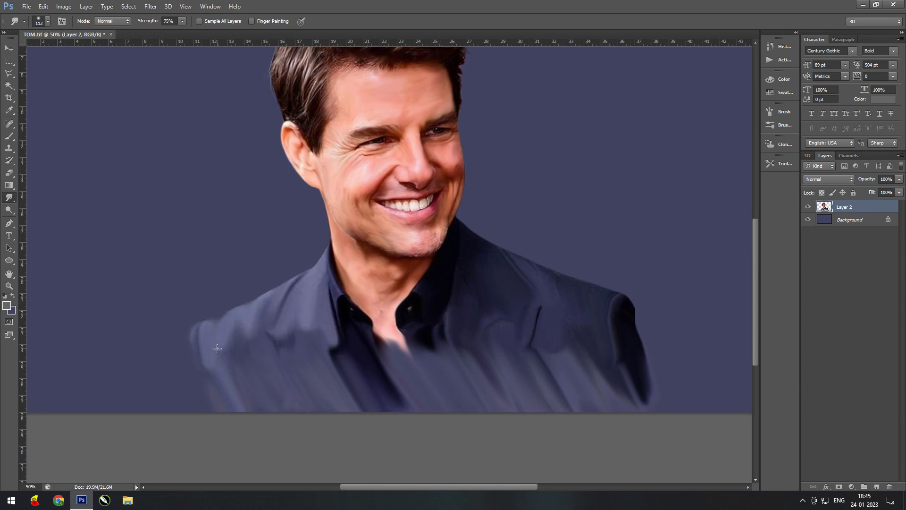
- With a smaller brush, blend the neck into the collar and streak the crown hair
scroll(423, 317, up, 1)
scroll(422, 317, up, 1)
right_click(503, 283)
key(Return)
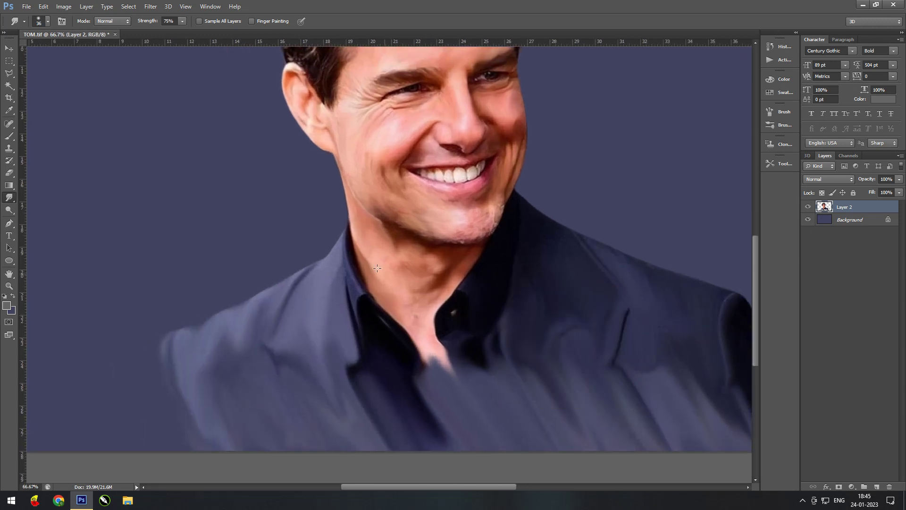
drag(401, 314, 459, 376)
drag(535, 312, 572, 428)
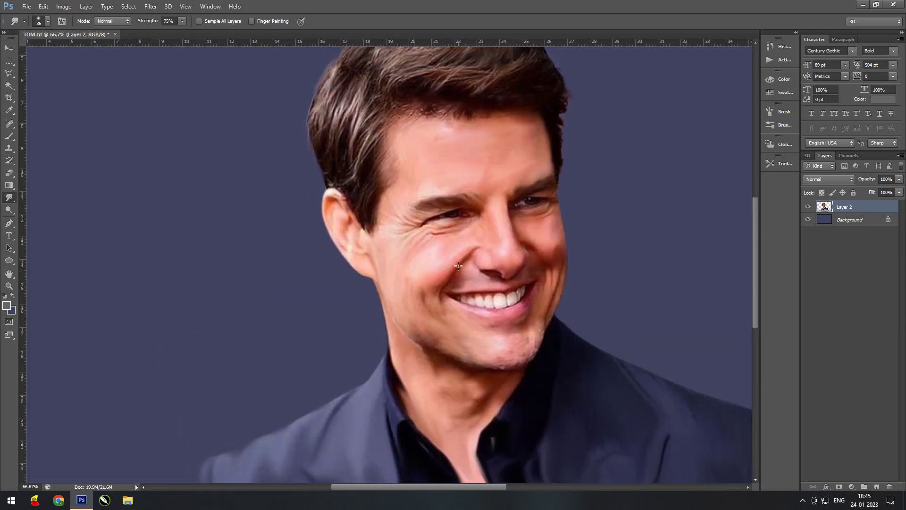
scroll(485, 394, up, 1)
drag(526, 217, 439, 151)
mouse_move(548, 165)
mouse_down()
mouse_move(600, 213)
mouse_move(646, 222)
mouse_move(696, 208)
mouse_move(583, 156)
mouse_move(524, 153)
mouse_move(495, 132)
mouse_up()
- Pull spiky hair strokes upward along the top of the head
drag(481, 165, 453, 134)
drag(425, 177, 410, 144)
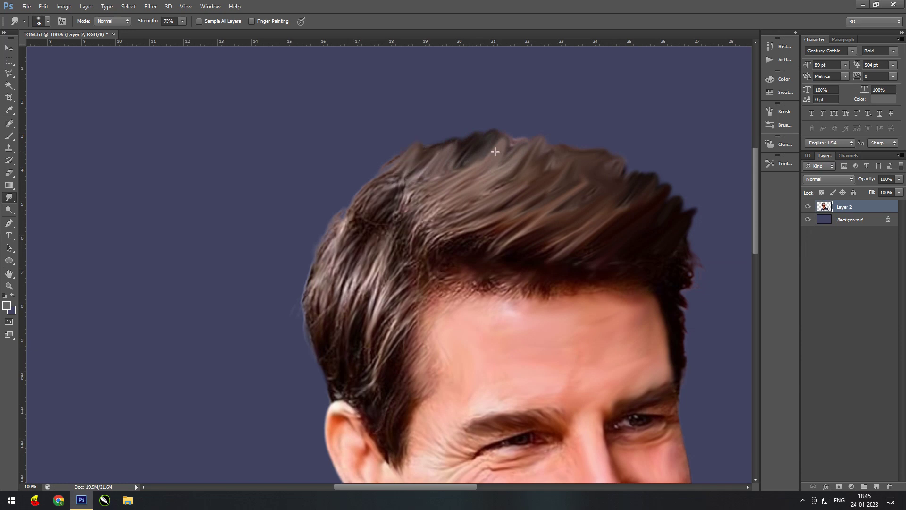
drag(519, 155, 534, 128)
key(ctrl+0)
scroll(461, 178, up, 3)
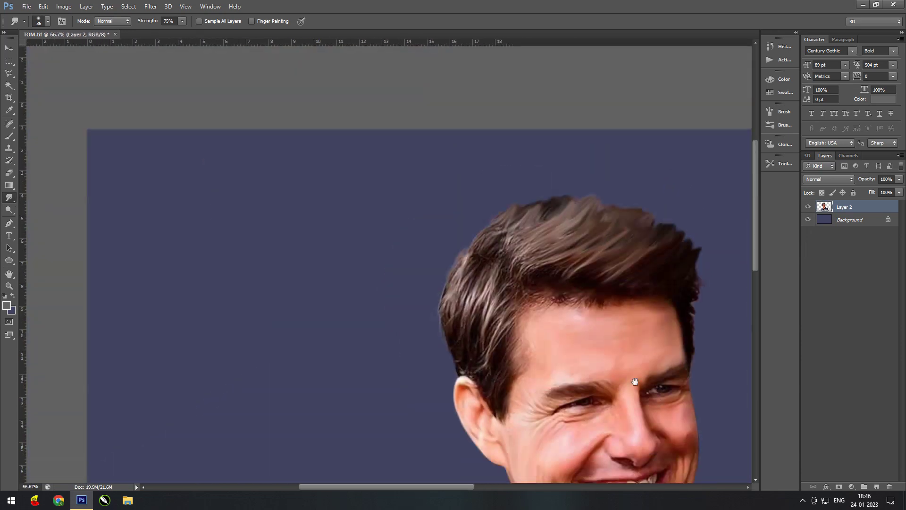
scroll(460, 178, up, 3)
- Set the smudge brush to 27 px and smudge hair from the crown leftward
right_click(501, 197)
key(Return)
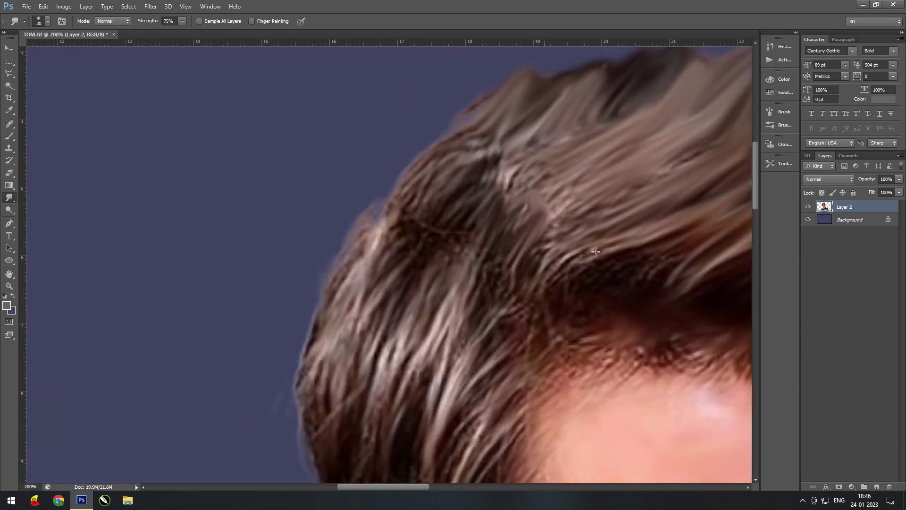
key(ctrl+minus)
key(ctrl+minus)
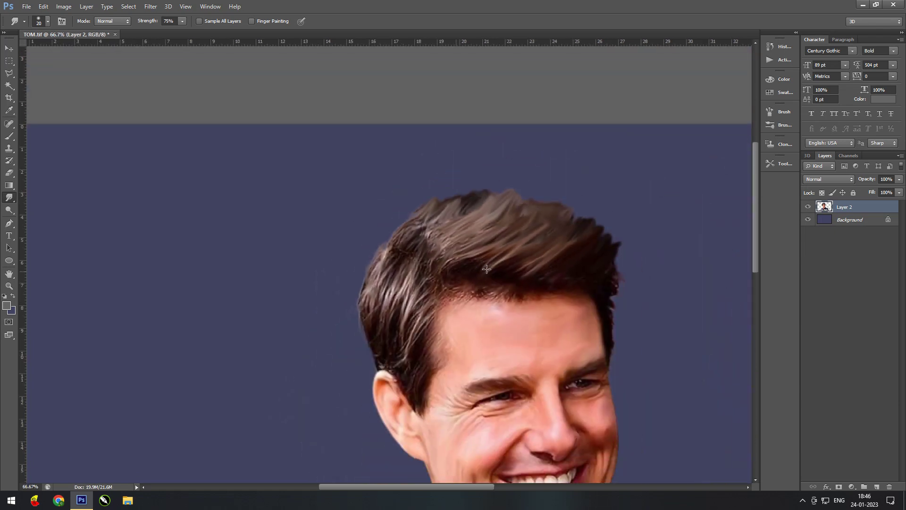
right_click(487, 269)
text(27)
key(Return)
drag(415, 273, 393, 303)
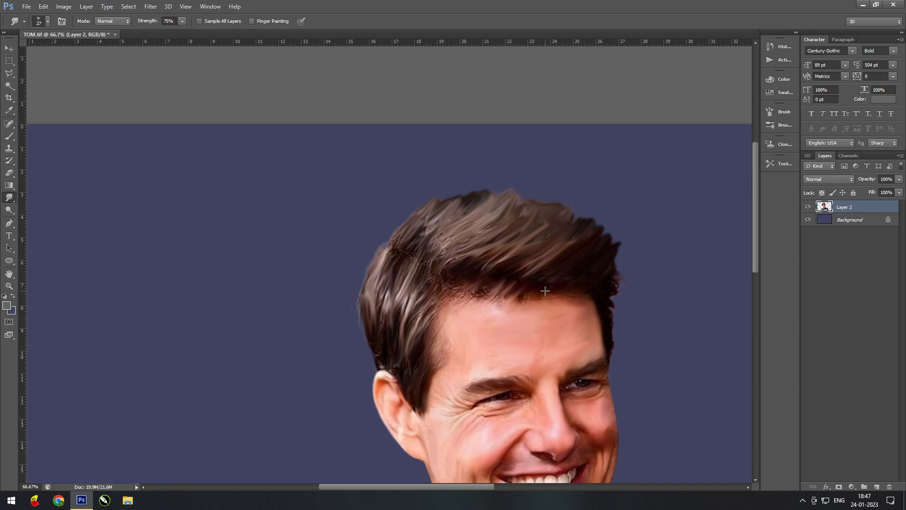
- At 100% zoom, soften the top-left hair strands and pull up a new spike
key(ctrl+0)
key(ctrl+1)
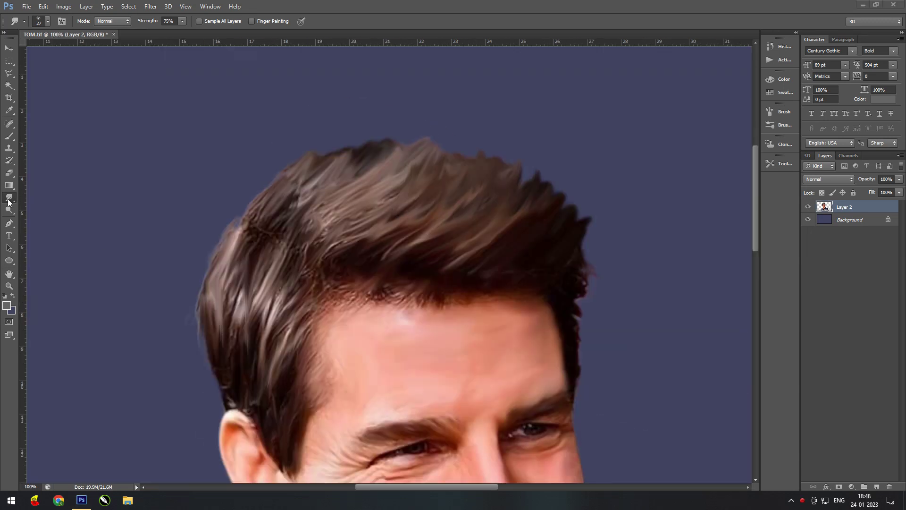
drag(389, 174, 372, 203)
drag(408, 152, 391, 193)
drag(352, 150, 309, 208)
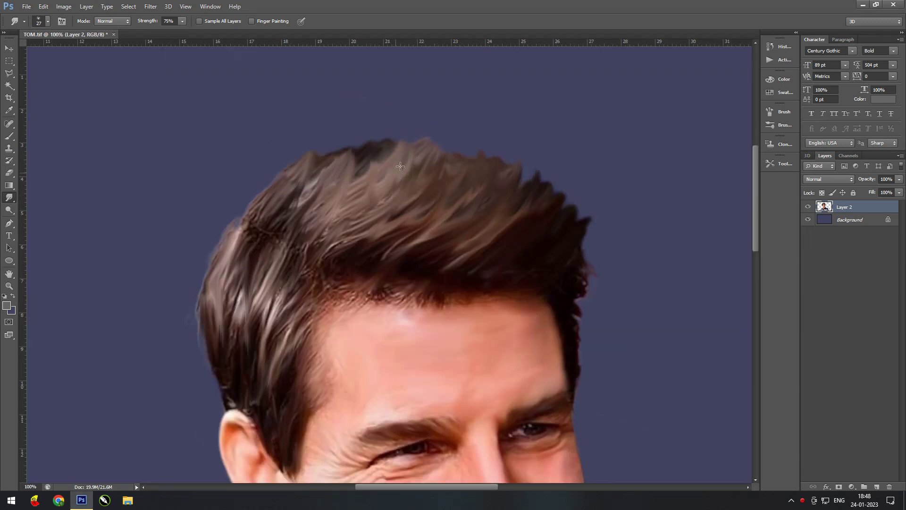
drag(373, 172, 369, 154)
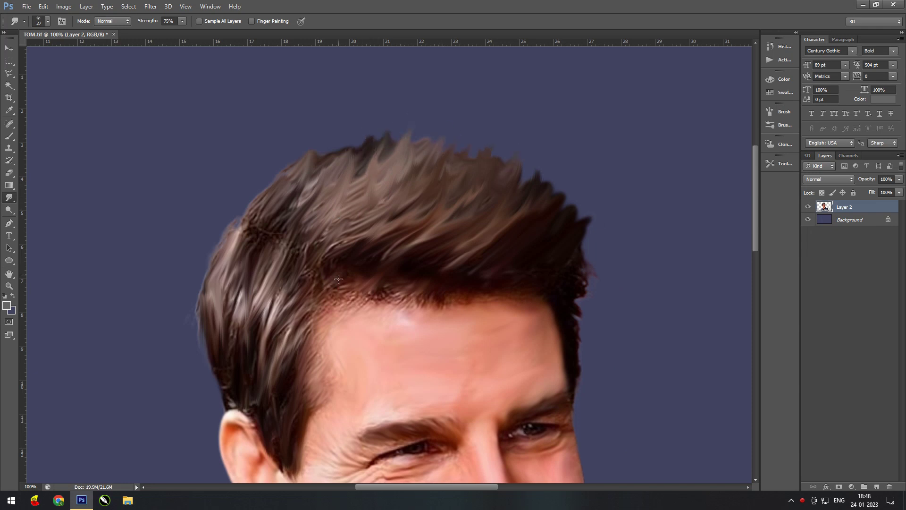
- Smudge the hair strands just above the forehead
drag(339, 278, 495, 227)
mouse_move(418, 232)
mouse_down()
mouse_move(361, 227)
mouse_move(305, 179)
mouse_up()
mouse_move(301, 251)
mouse_down()
mouse_move(395, 222)
mouse_move(332, 256)
mouse_up()
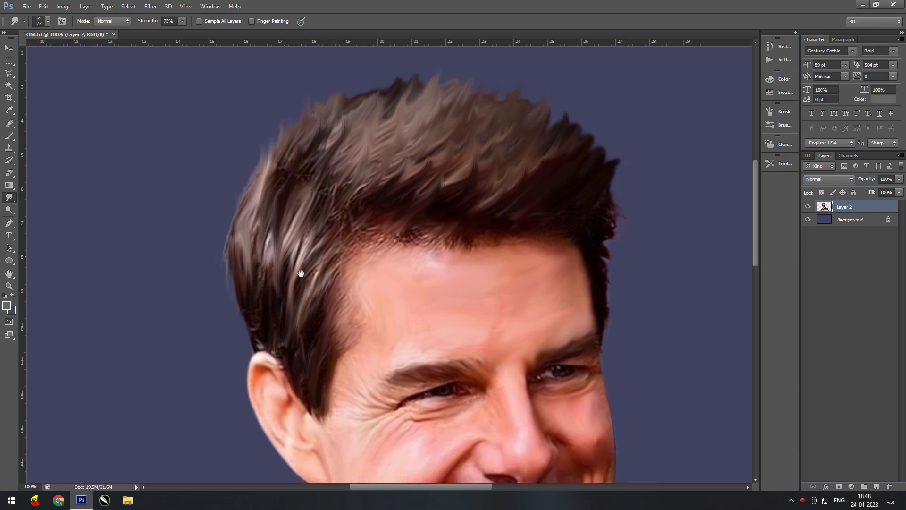
drag(339, 226, 272, 196)
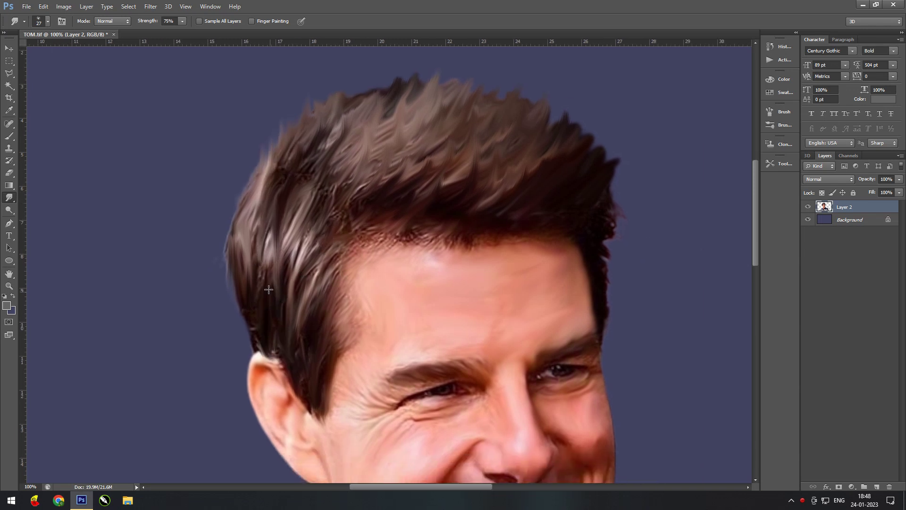
- Enlarge the smudge brush to 74 px and lower strength to 37%
right_click(337, 306)
drag(373, 326, 384, 326)
key(Return)
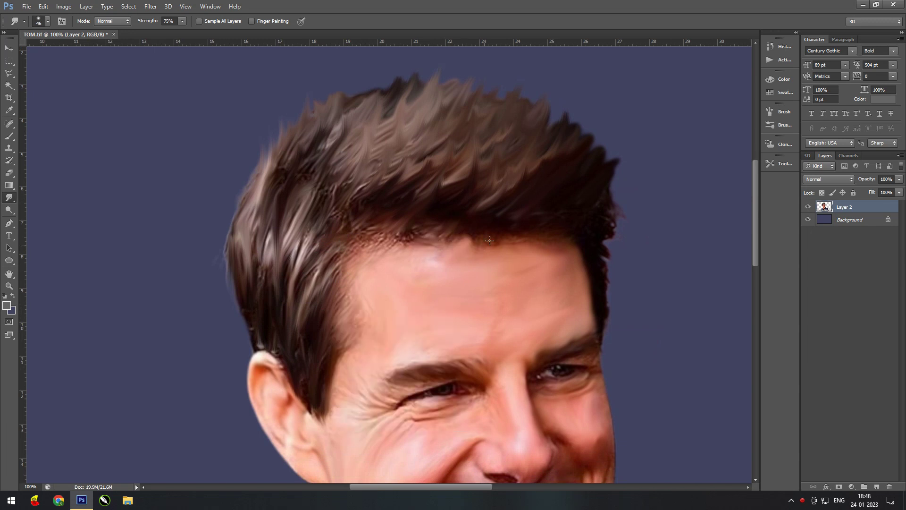
right_click(482, 253)
drag(512, 275, 517, 276)
drag(182, 20, 168, 32)
- Blend the forehead hairline smoothly, then reduce the brush to 44 px
drag(456, 254, 480, 238)
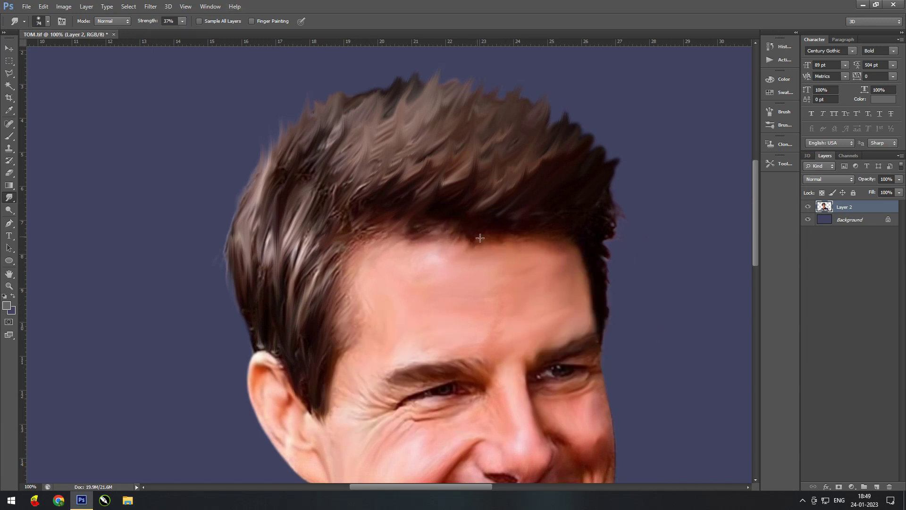
drag(412, 279, 460, 231)
drag(404, 236, 395, 306)
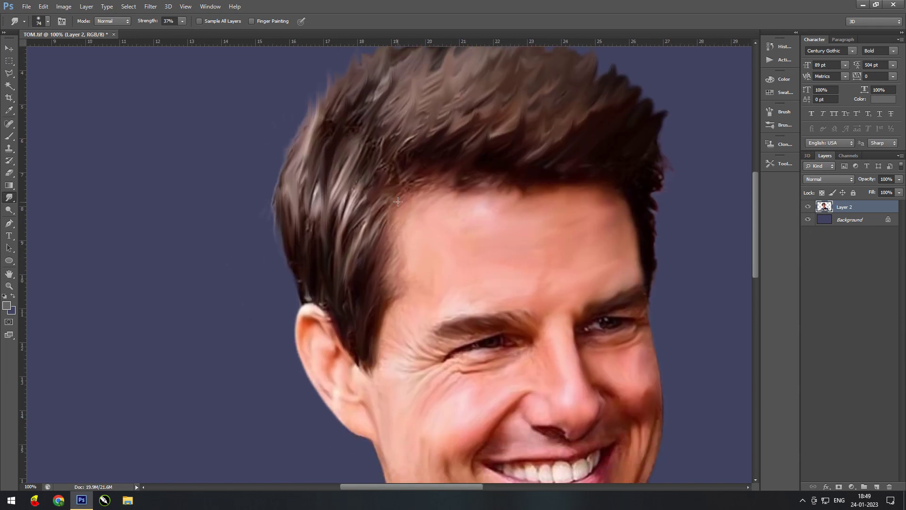
drag(498, 295, 455, 269)
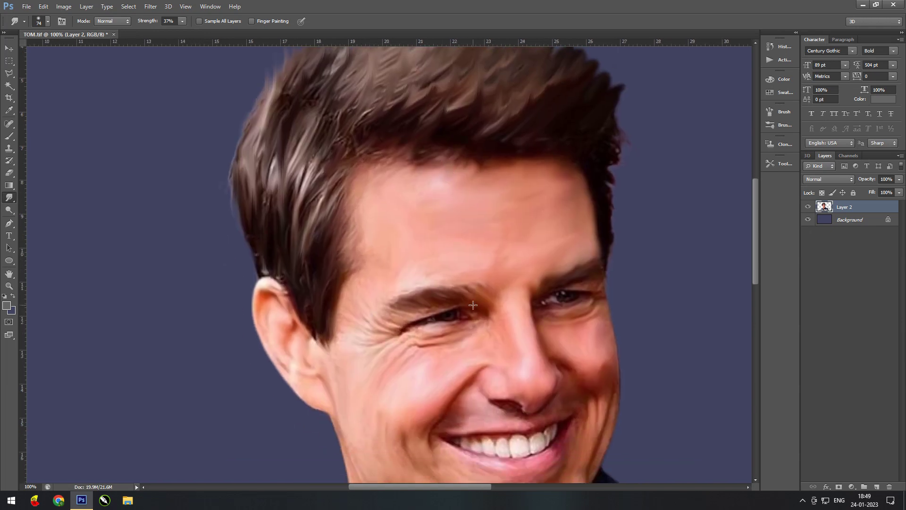
mouse_move(580, 323)
mouse_down()
mouse_move(462, 302)
mouse_move(423, 279)
mouse_up()
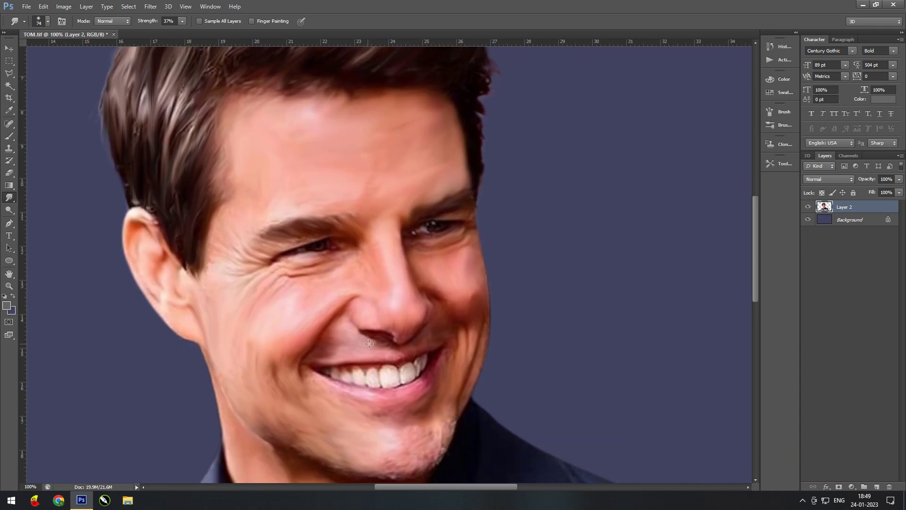
drag(446, 352, 410, 327)
- Zoom to 200% on the face and pan around the hairline
right_click(409, 331)
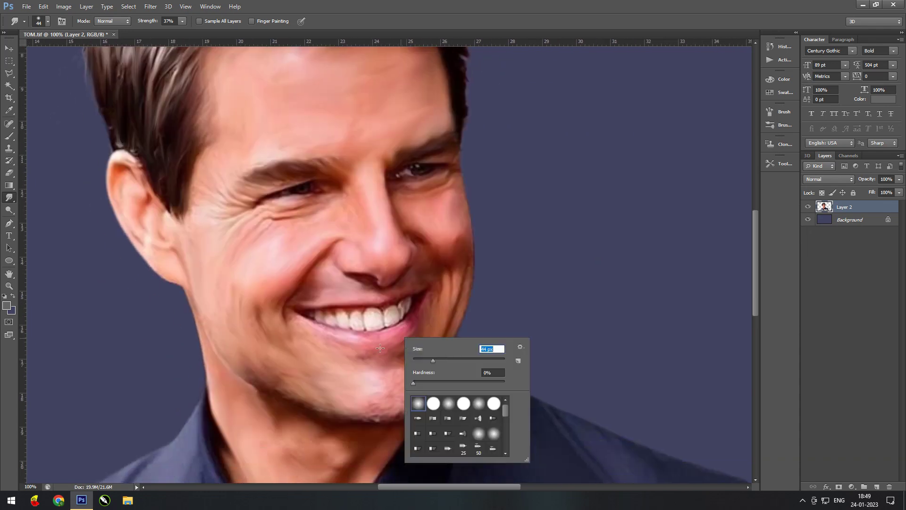
key(Return)
key(ctrl+plus)
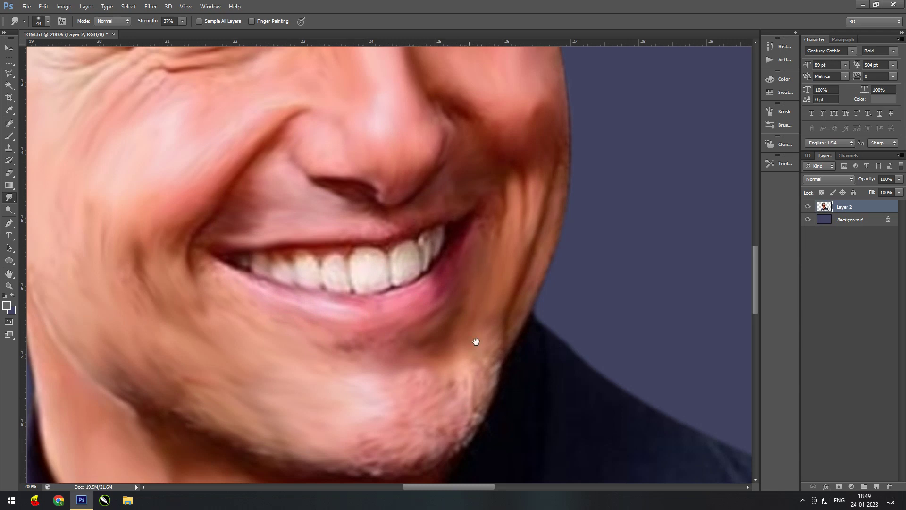
scroll(478, 344, down, 3)
scroll(283, 349, left, 2)
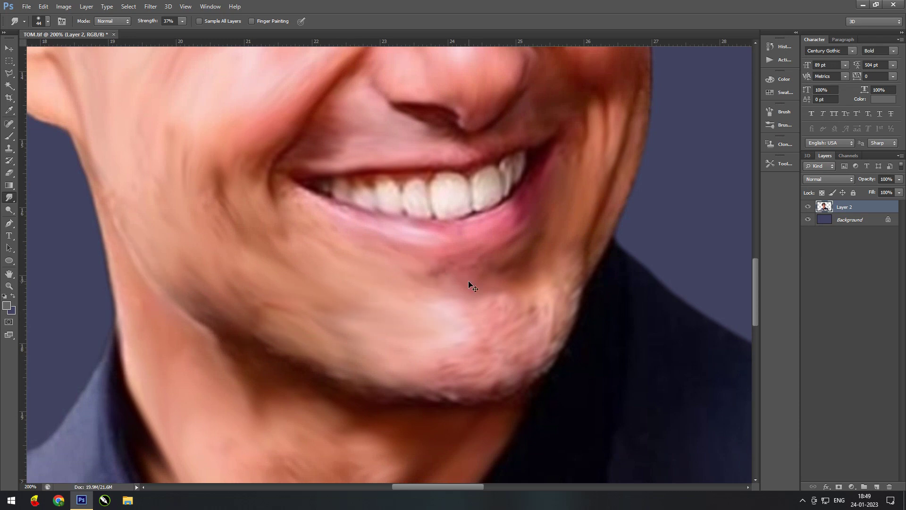
scroll(468, 280, down, 3)
scroll(531, 154, up, 3)
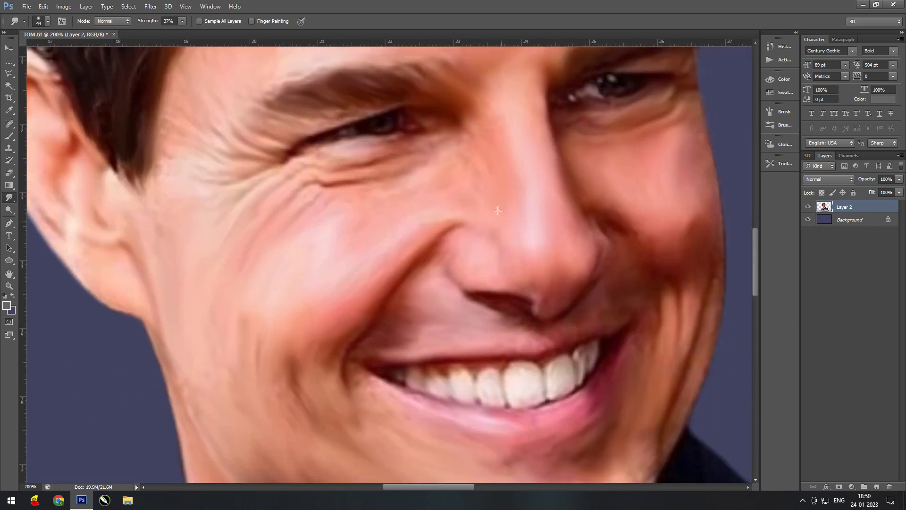
scroll(496, 249, down, 3)
scroll(470, 267, up, 1)
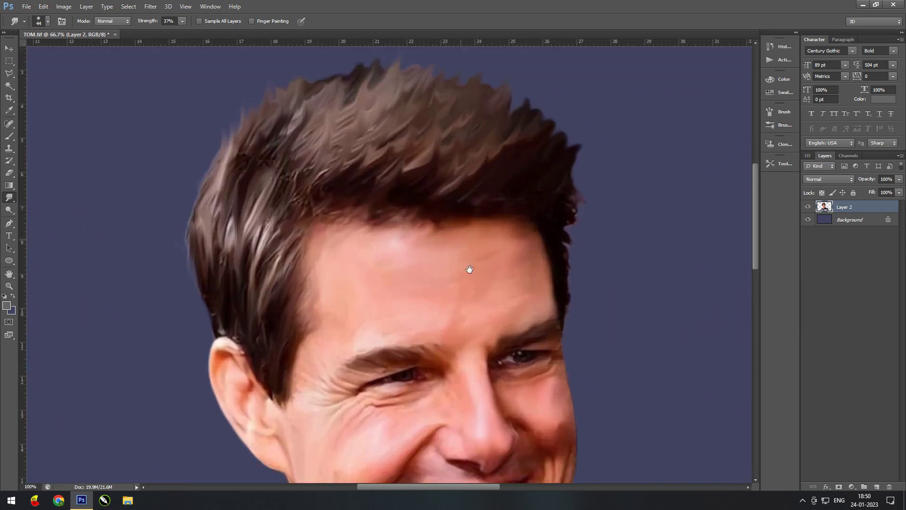
scroll(561, 319, up, 1)
scroll(370, 255, up, 1)
scroll(371, 254, up, 1)
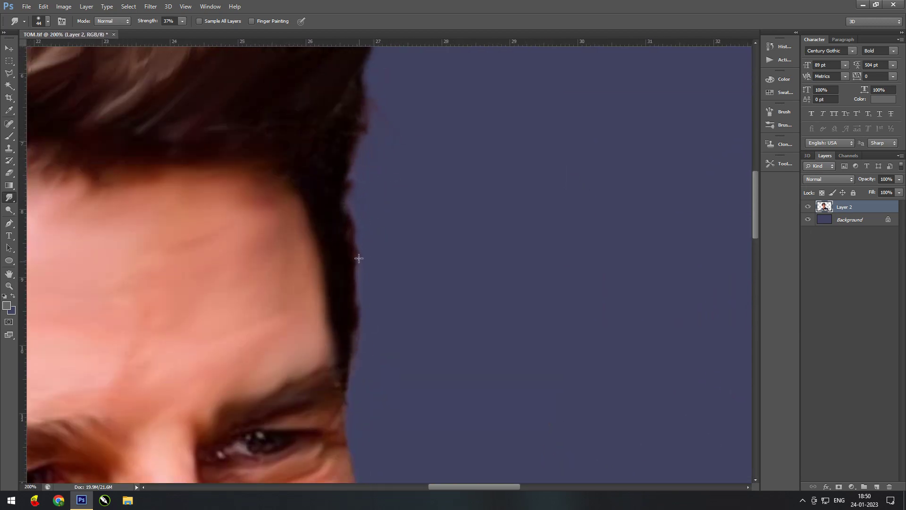
- Shrink the smudge brush to 27 px and pan across the hair edges
right_click(445, 222)
double_click(472, 327)
scroll(366, 198, up, 2)
scroll(394, 132, up, 4)
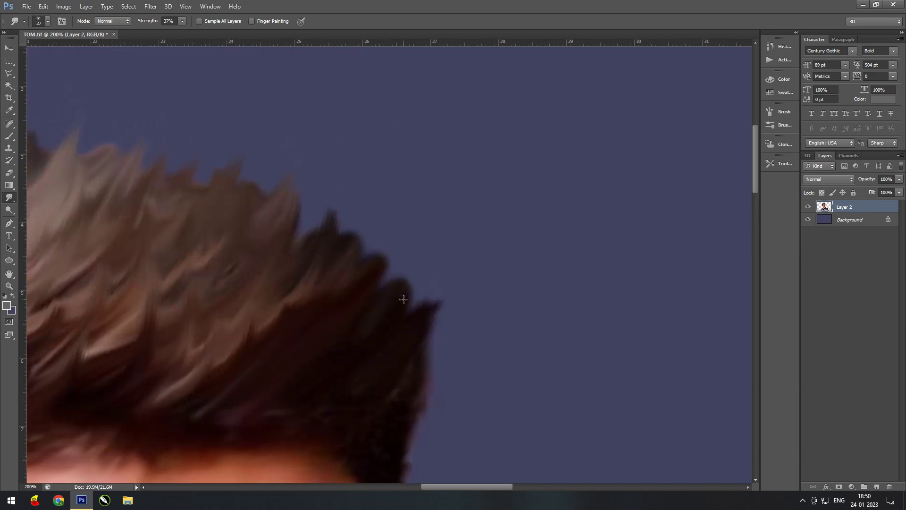
drag(356, 234, 498, 330)
scroll(448, 297, up, 1)
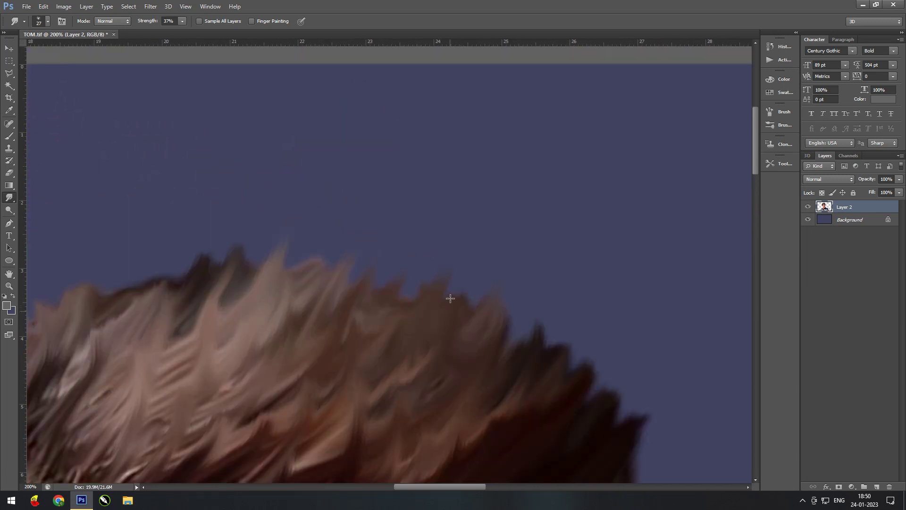
scroll(558, 328, up, 2)
scroll(558, 327, down, 6)
scroll(559, 327, left, 7)
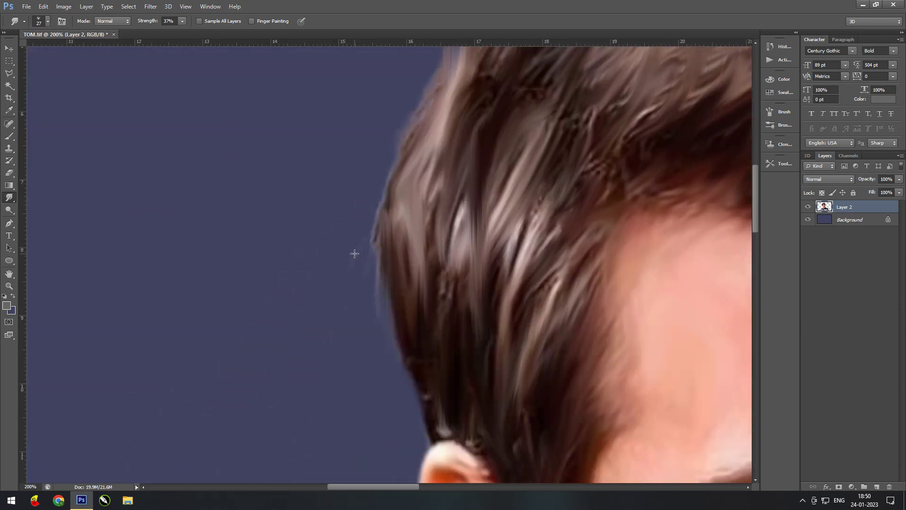
scroll(405, 306, down, 1)
scroll(623, 366, down, 3)
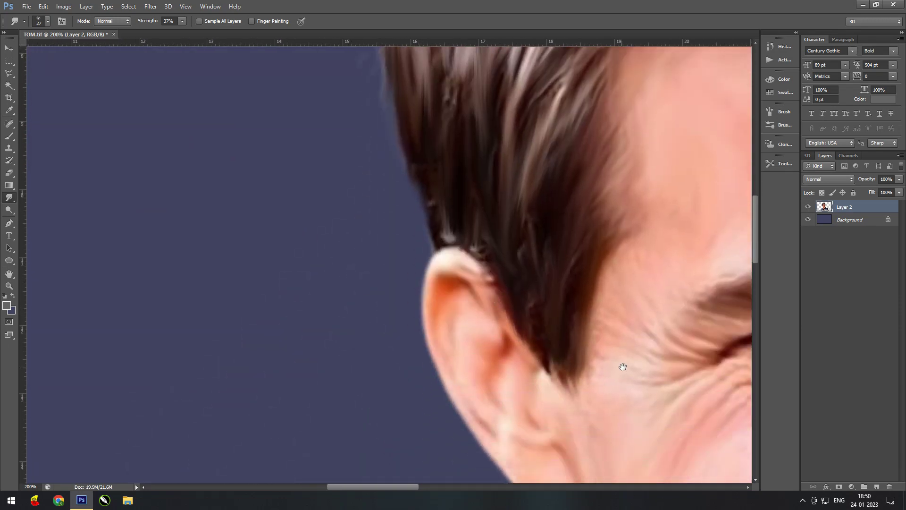
scroll(434, 295, down, 2)
scroll(434, 296, right, 3)
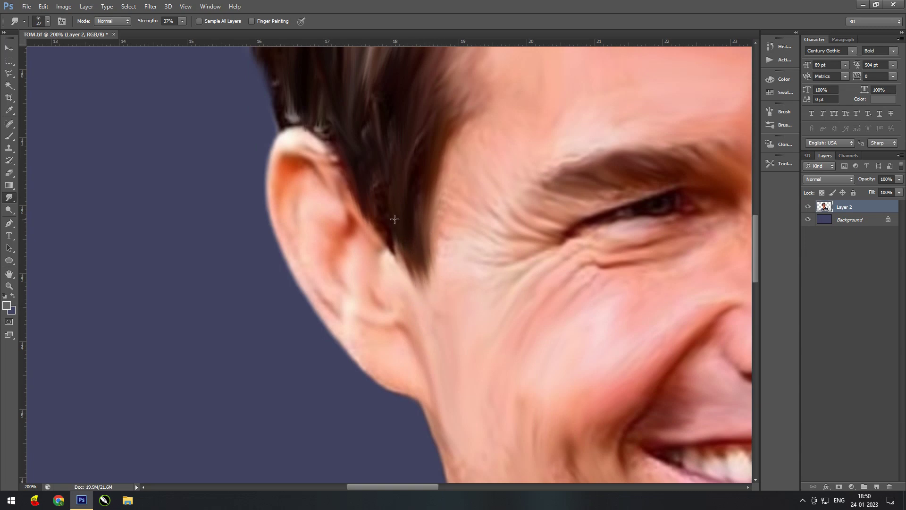
scroll(401, 217, up, 1)
scroll(401, 217, right, 2)
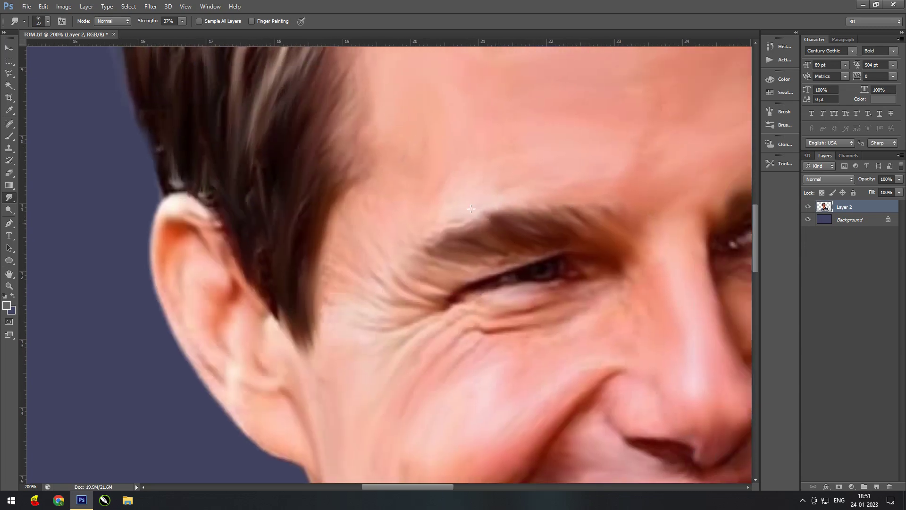
- Smudge the skin beneath both eyebrows, then move down toward the ear and sideburn
drag(472, 209, 425, 250)
scroll(357, 220, right, 6)
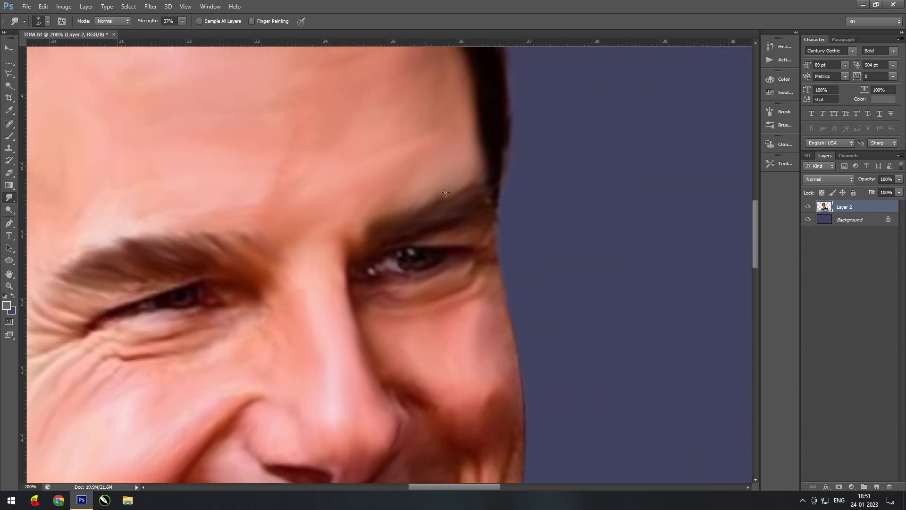
drag(385, 224, 380, 236)
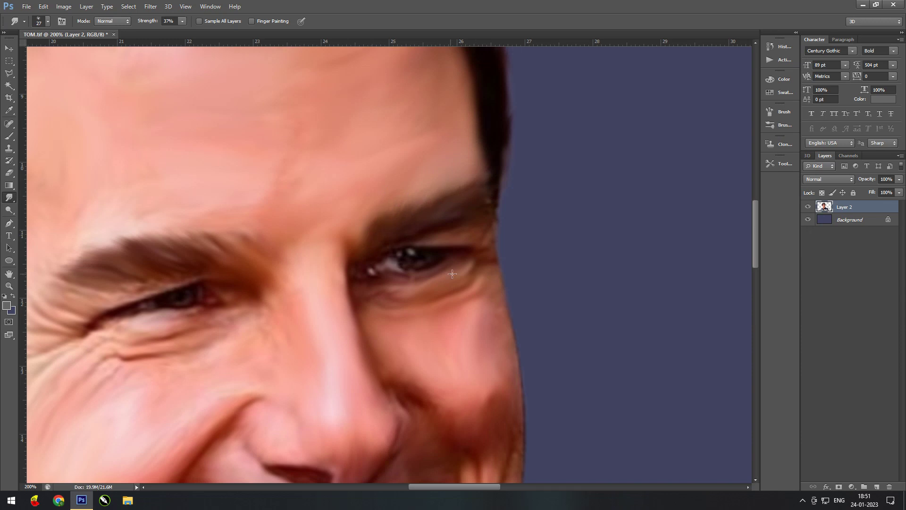
scroll(477, 264, down, 1)
scroll(502, 257, down, 2)
scroll(552, 279, down, 1)
scroll(470, 304, up, 2)
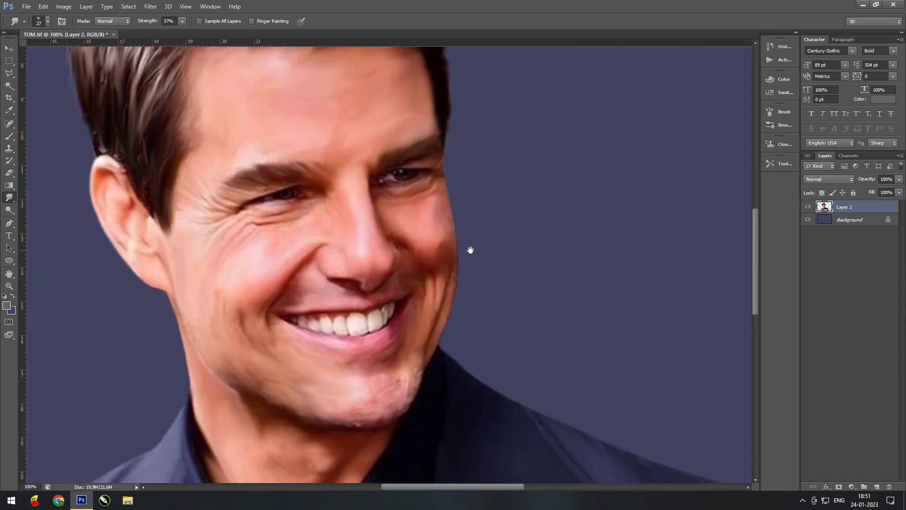
scroll(471, 250, down, 3)
scroll(530, 266, down, 1)
scroll(566, 241, up, 1)
scroll(585, 250, down, 3)
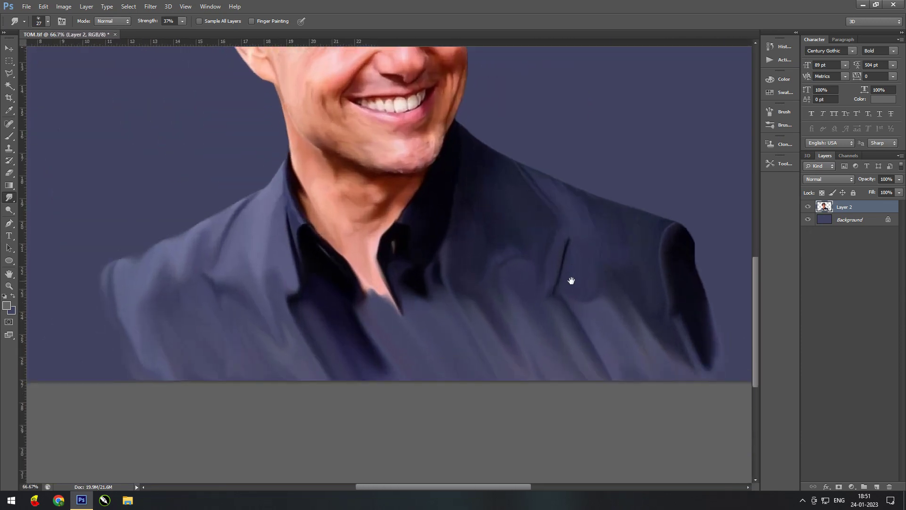
scroll(571, 281, down, 3)
- Shift Layer 2 up and switch to the plain Eraser at about 401 px
scroll(472, 260, up, 2)
key(v)
drag(416, 293, 428, 184)
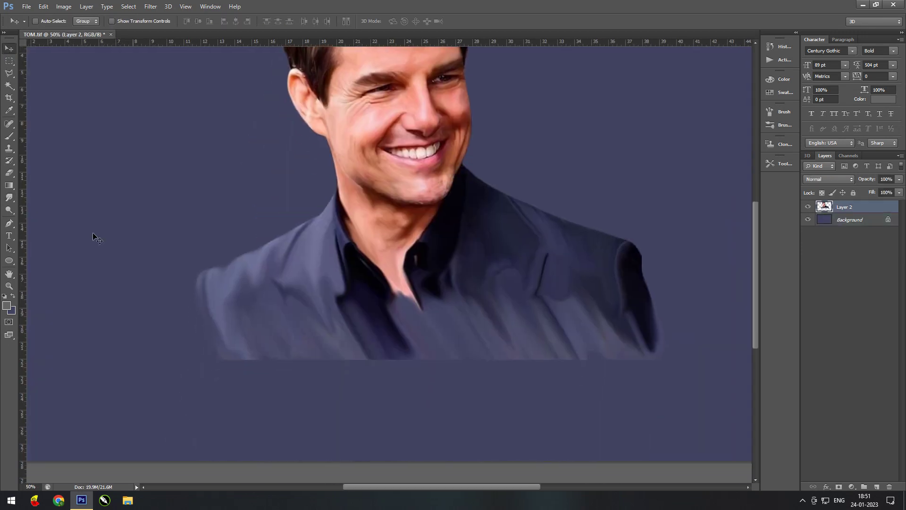
right_click(9, 172)
click(33, 169)
right_click(241, 374)
double_click(241, 374)
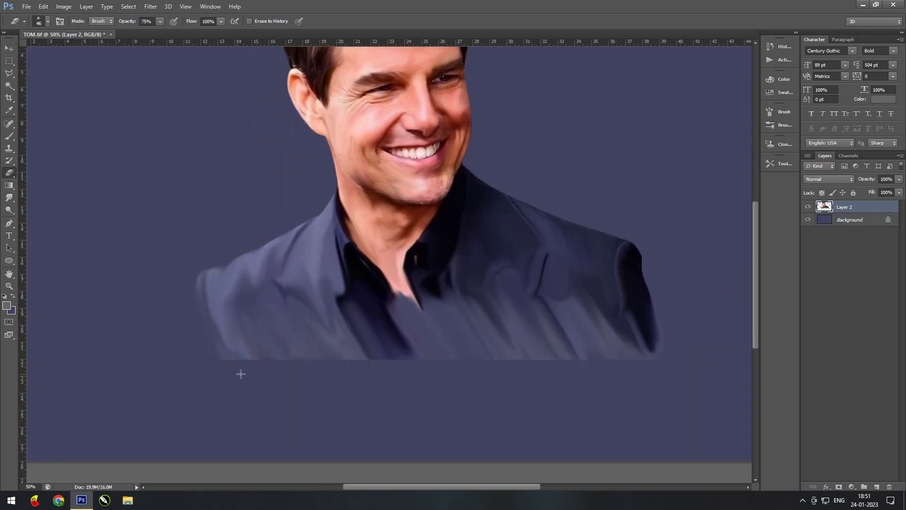
right_click(348, 372)
drag(373, 383, 415, 383)
- Erase the jacket's lower-left edge, bottom centre and right shoulder
click(239, 371)
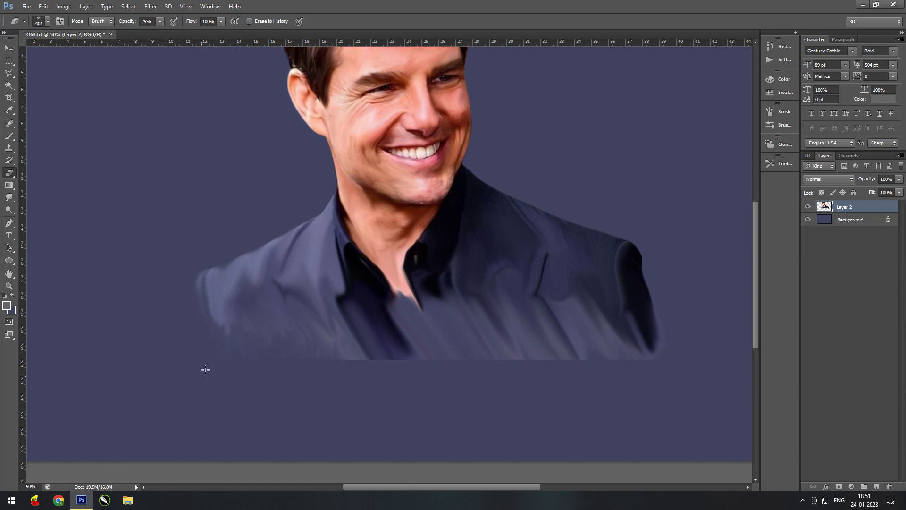
drag(205, 370, 210, 325)
drag(354, 421, 387, 402)
mouse_move(664, 334)
mouse_down()
mouse_move(665, 274)
mouse_move(692, 300)
mouse_move(657, 373)
mouse_up()
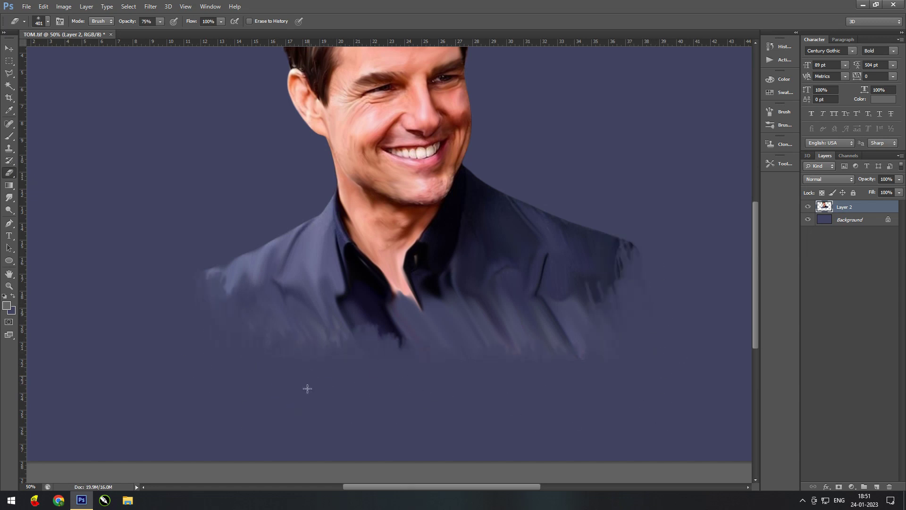
- Resize the eraser to 405 px, revert recent shoulder erasing, and erase the lower shoulder lighter
click(783, 112)
drag(708, 187, 710, 187)
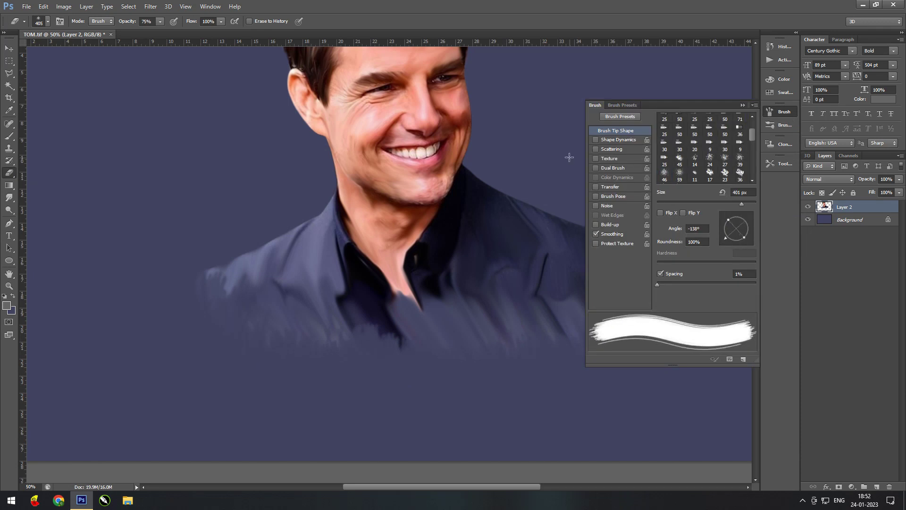
click(783, 112)
key(ctrl+alt+z)
key(ctrl+alt+z)
key(ctrl+alt+z)
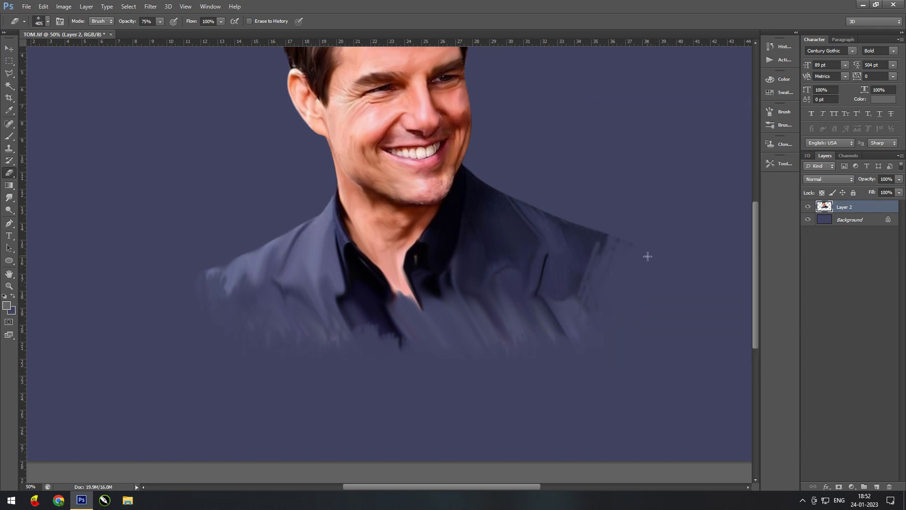
key(ctrl+shift+z)
key(ctrl+shift+z)
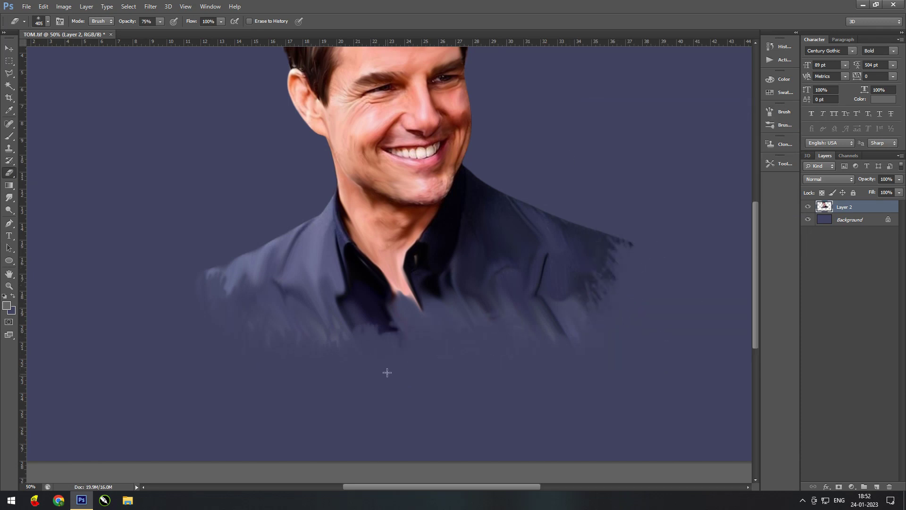
drag(402, 350, 390, 318)
- Switch the eraser to a soft round tip of about 422 px
right_click(443, 335)
scroll(495, 422, up, 5)
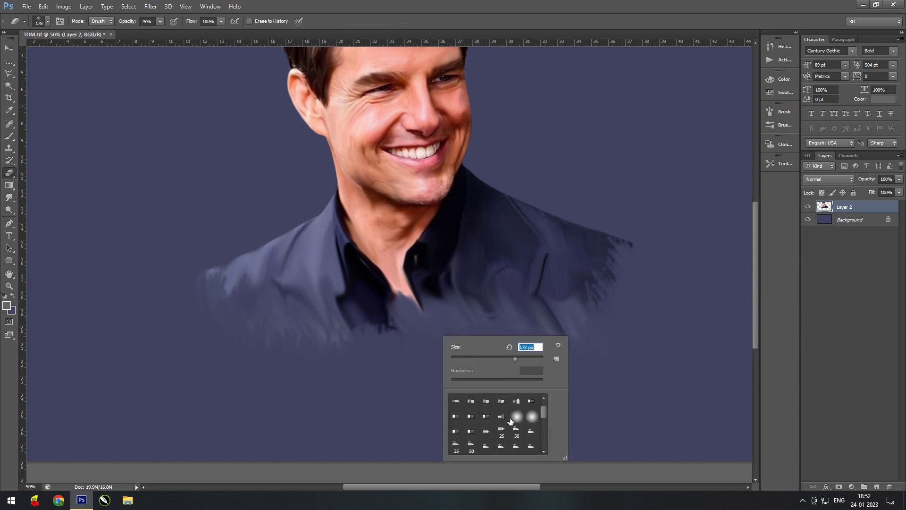
click(457, 399)
key(Return)
right_click(655, 239)
drag(741, 259, 743, 259)
key(Return)
- Softly erase both shoulders, the lower jacket, shirt collar and chest into the background
drag(614, 255, 568, 348)
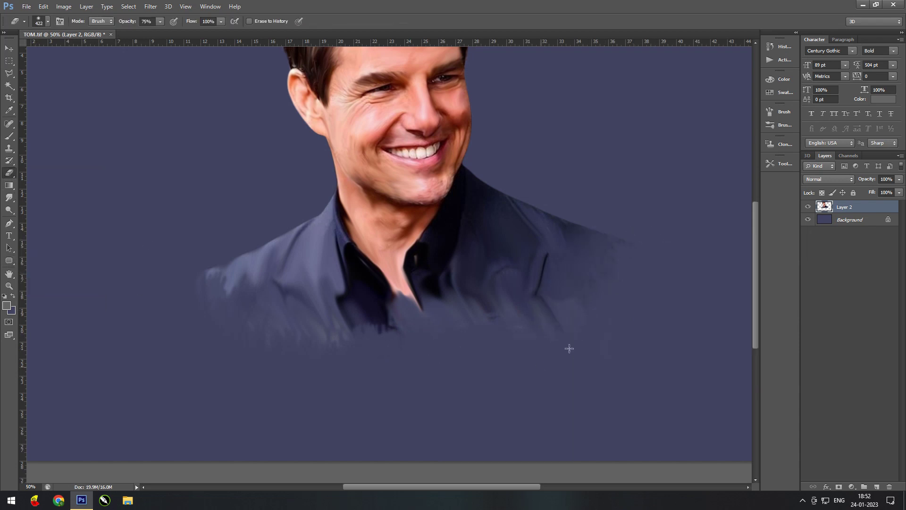
drag(548, 302, 576, 286)
drag(213, 264, 247, 304)
drag(264, 255, 197, 271)
drag(543, 222, 413, 348)
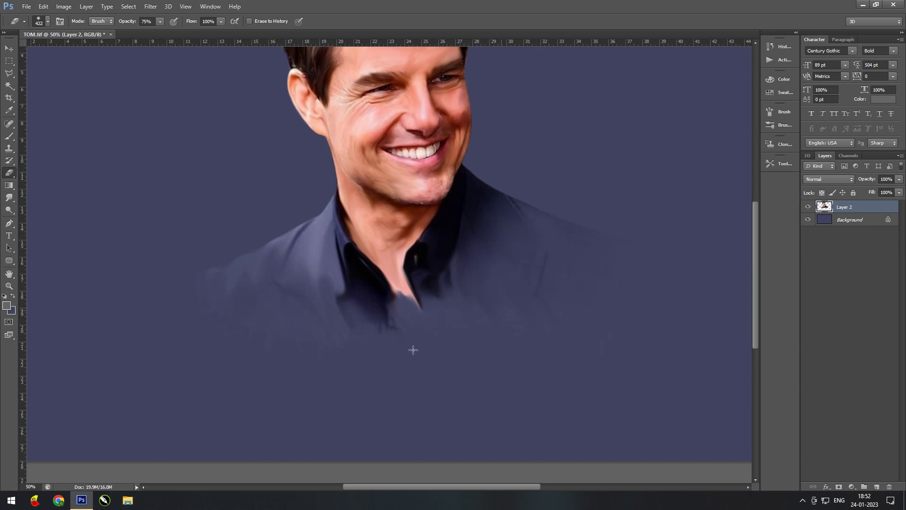
drag(411, 302, 298, 231)
drag(501, 207, 354, 305)
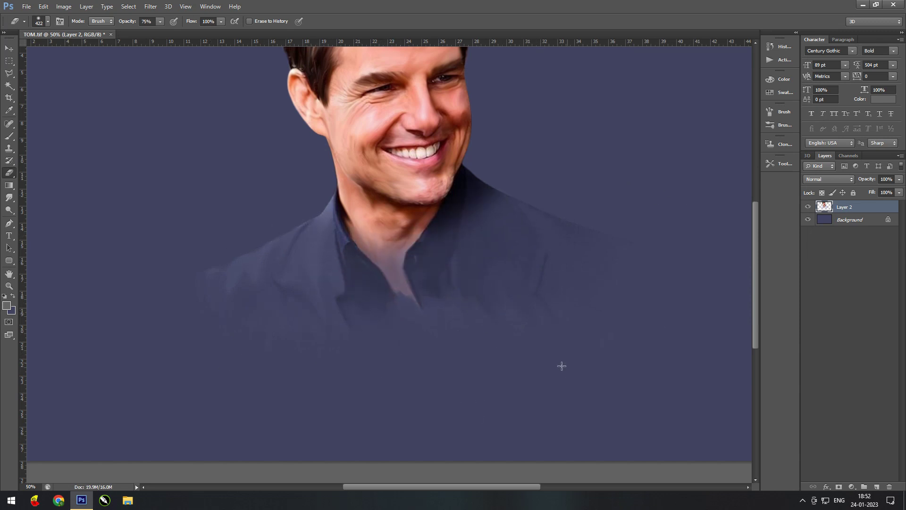
- Move the portrait down so the full head shows, returning to 50% zoom
key(v)
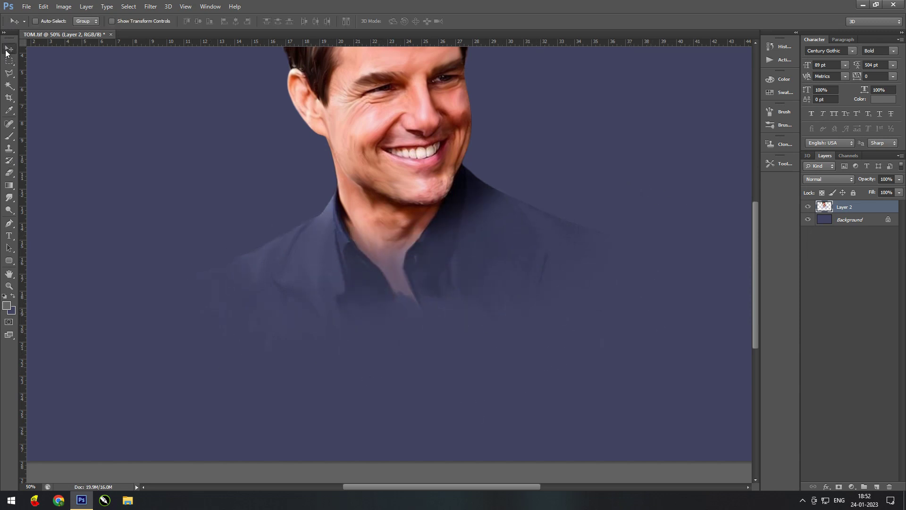
key(ctrl+minus)
drag(399, 224, 408, 278)
key(ctrl+plus)
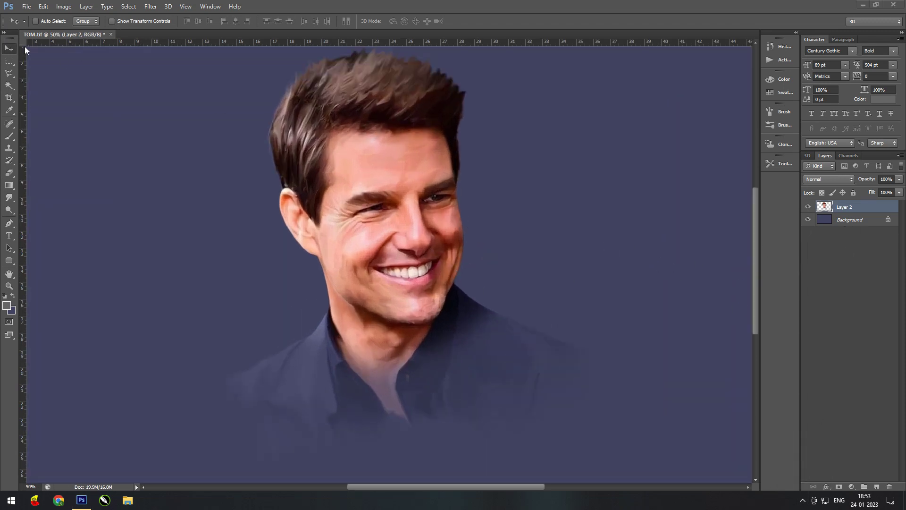
- Try a Levels highlight boost to 198, then cancel it
key(ctrl+l)
drag(652, 259, 687, 268)
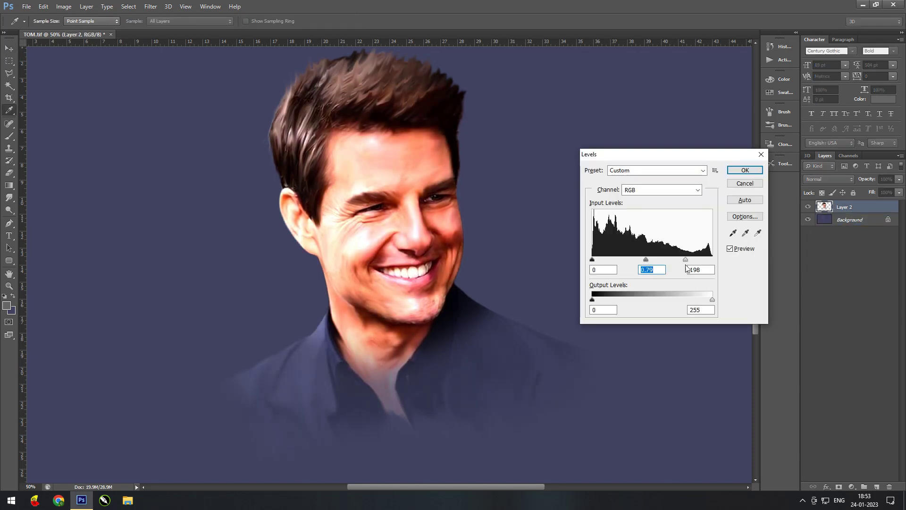
click(744, 183)
- Zoom in close on the mouth and select the Dodge Tool
key(v)
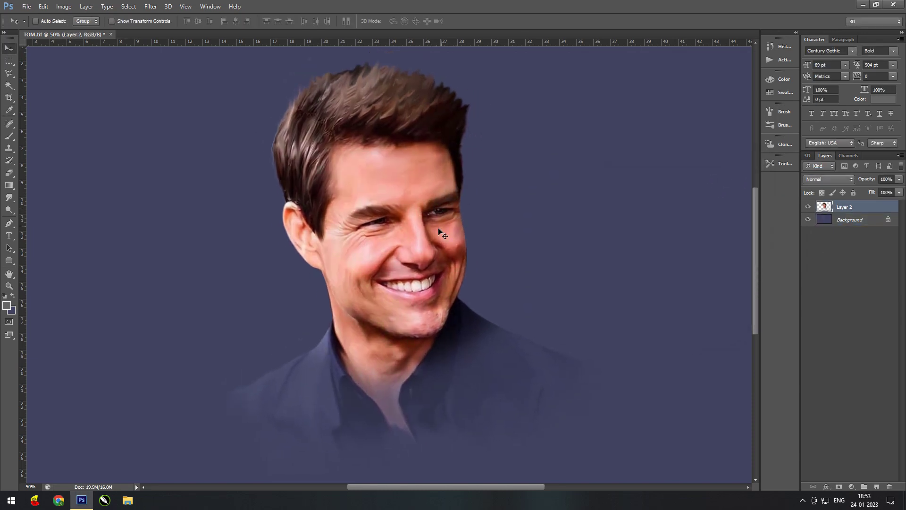
key(ctrl+plus)
key(ctrl+plus)
key(ctrl+plus)
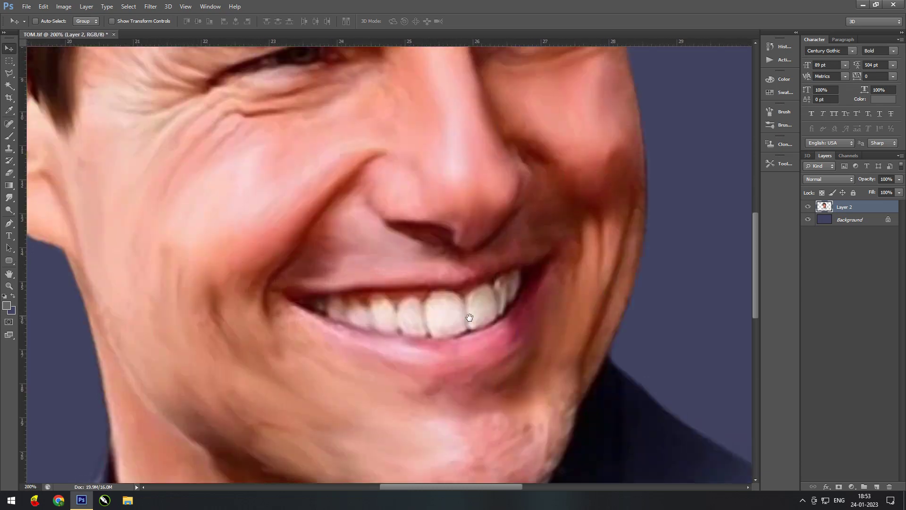
key(p)
key(z)
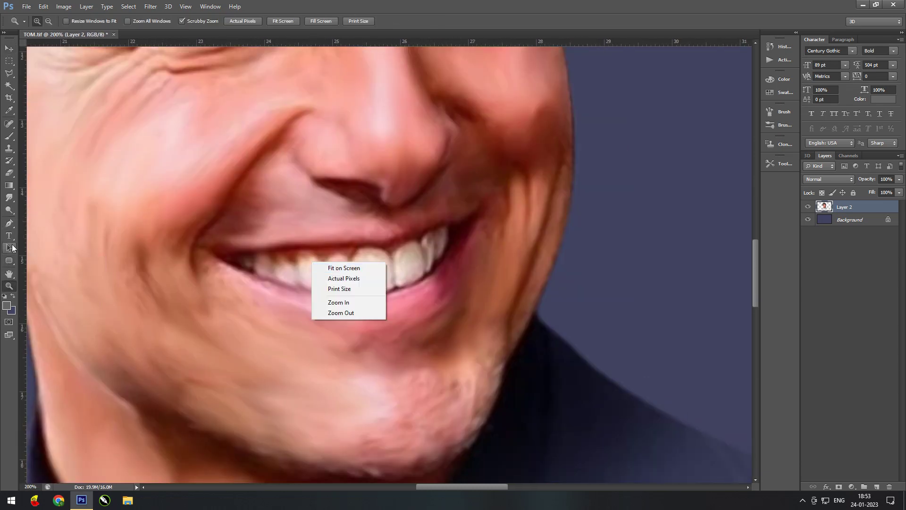
click(18, 205)
- Dodge across the teeth to brighten the whole smile
right_click(350, 267)
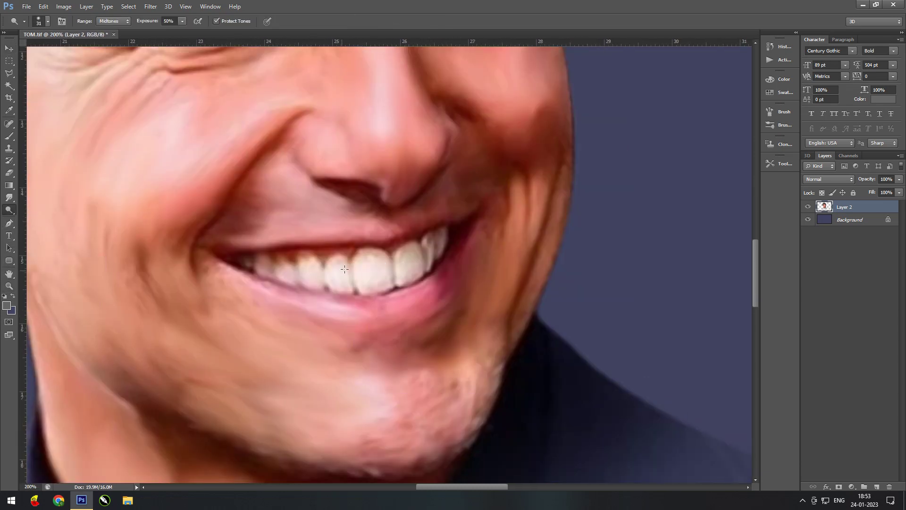
key(Escape)
mouse_move(345, 264)
mouse_down()
mouse_move(398, 280)
mouse_move(441, 238)
mouse_up()
drag(255, 262, 347, 271)
drag(288, 279, 358, 291)
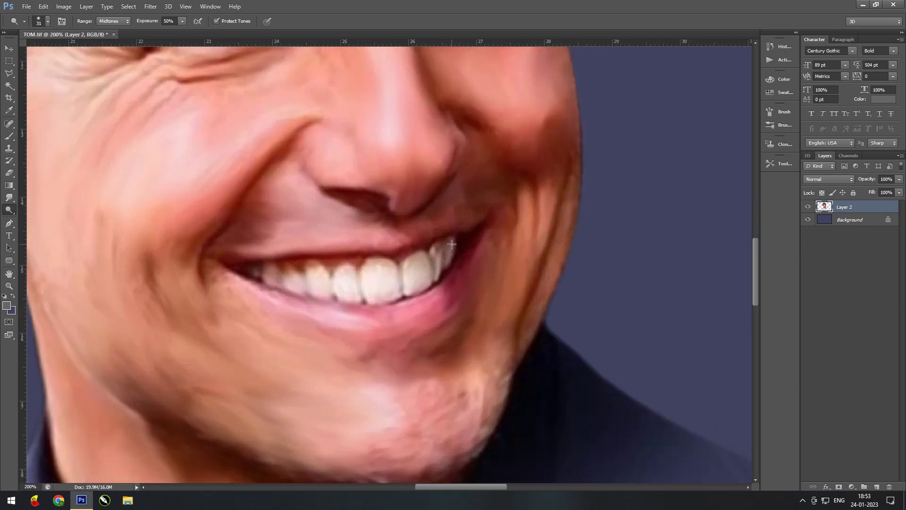
mouse_move(443, 243)
mouse_down()
mouse_move(398, 279)
mouse_move(264, 280)
mouse_up()
mouse_move(405, 290)
mouse_down()
mouse_move(416, 335)
mouse_move(438, 209)
mouse_up()
- Darken the eyebrow with a 47 px Burn brush, then zoom out
right_click(9, 210)
click(52, 216)
right_click(406, 222)
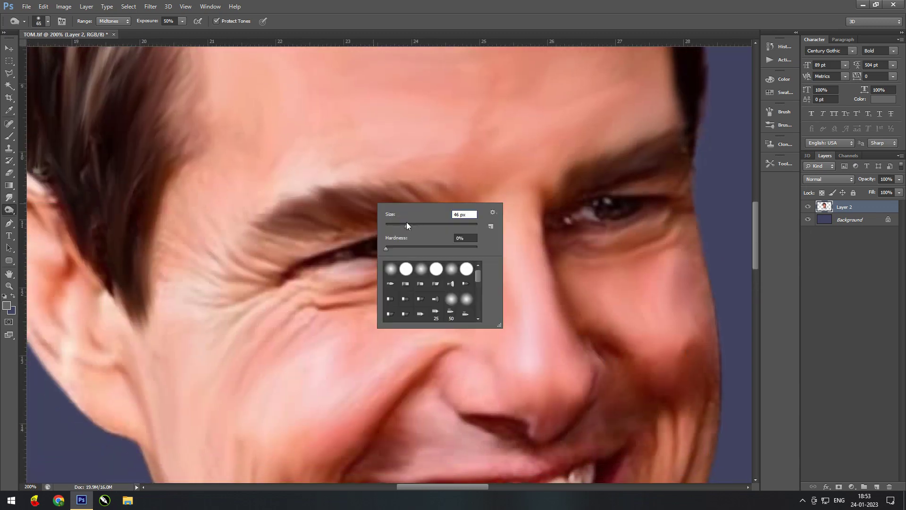
key(Return)
drag(282, 218, 424, 203)
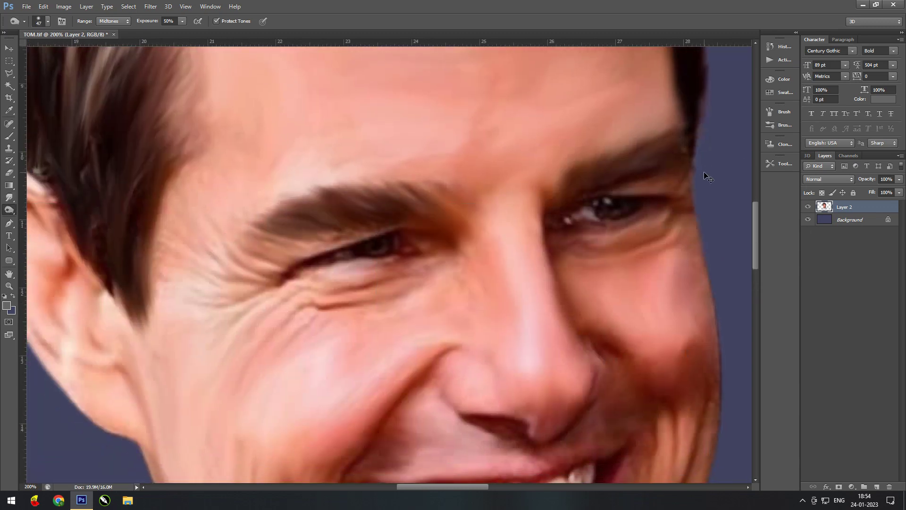
key(ctrl+minus)
key(ctrl+minus)
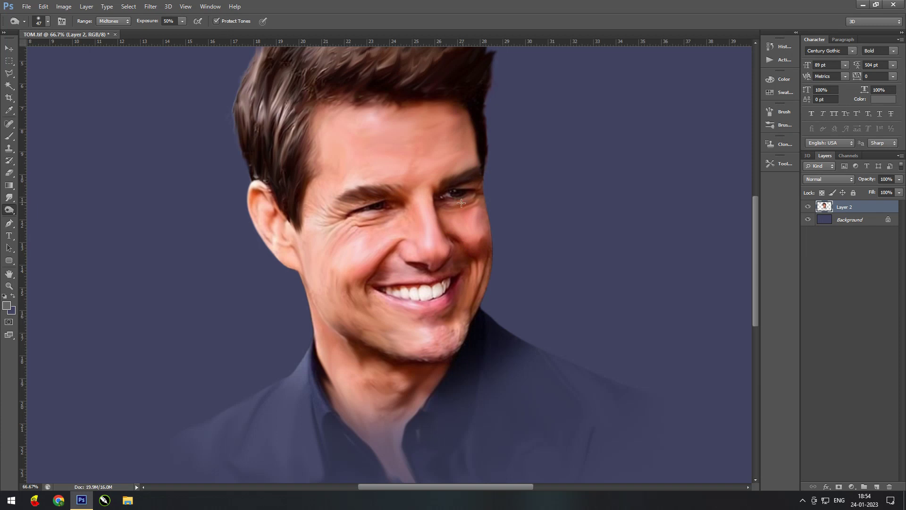
scroll(513, 244, down, 2)
scroll(514, 228, down, 3)
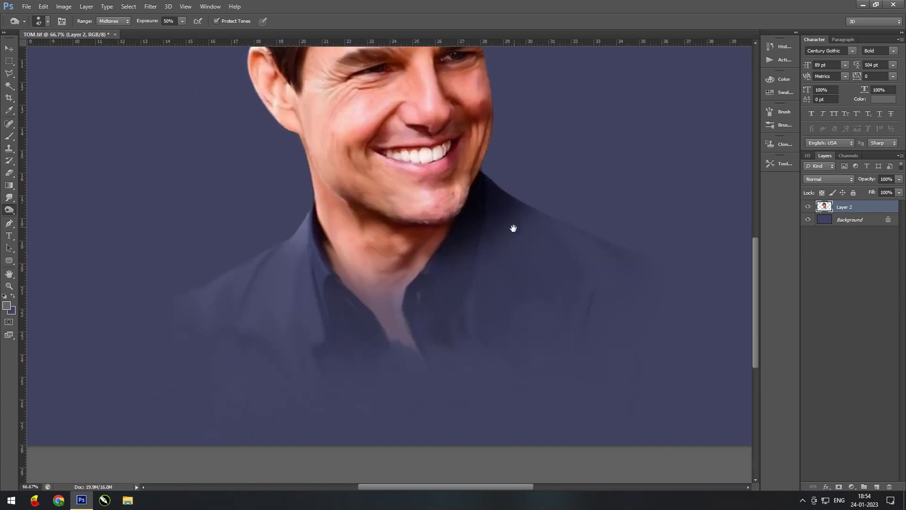
- Smudge the shirt collar, neck edge and jawline with a 61 px Smudge brush
click(9, 198)
right_click(317, 229)
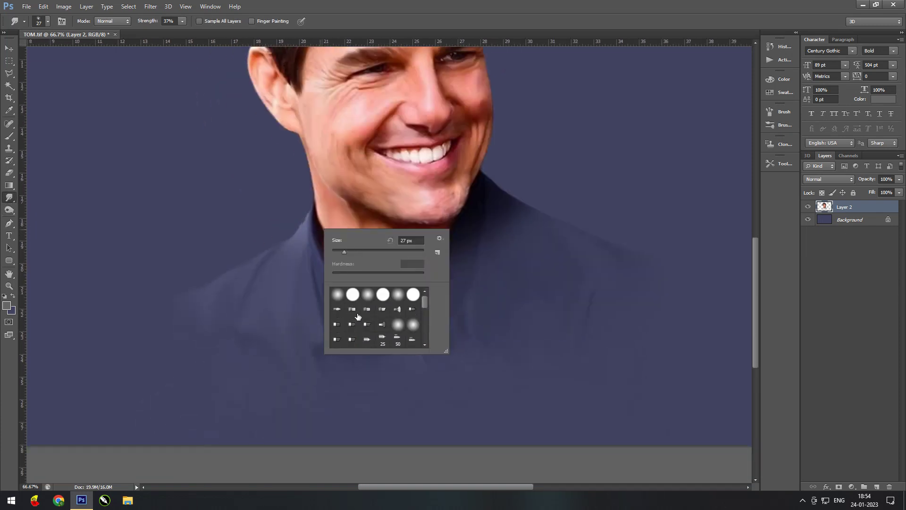
drag(355, 259, 364, 259)
click(313, 229)
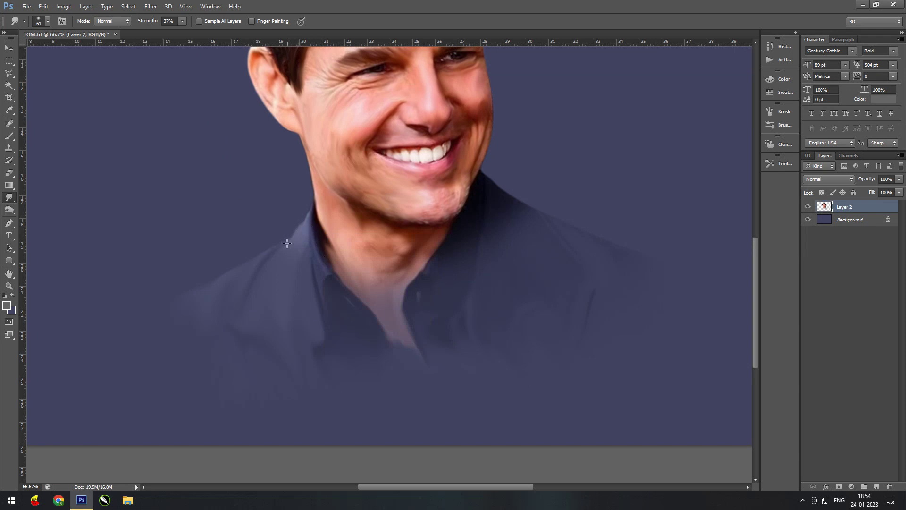
drag(333, 269, 390, 302)
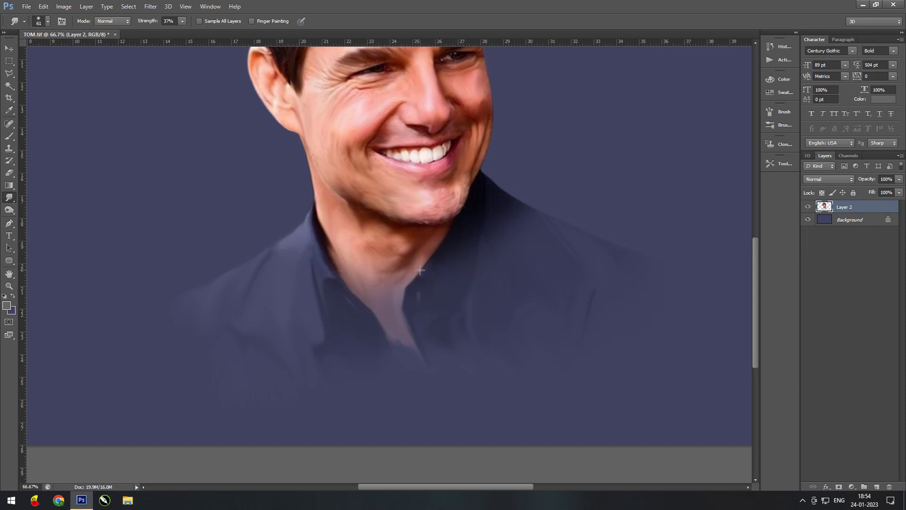
scroll(539, 264, up, 5)
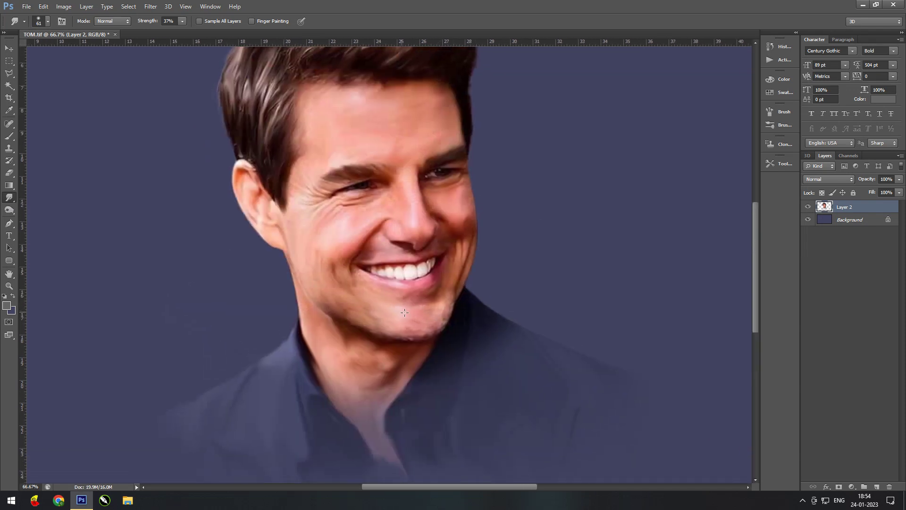
mouse_move(344, 305)
mouse_down()
mouse_move(449, 324)
mouse_move(463, 301)
mouse_up()
scroll(449, 318, down, 5)
scroll(530, 274, down, 3)
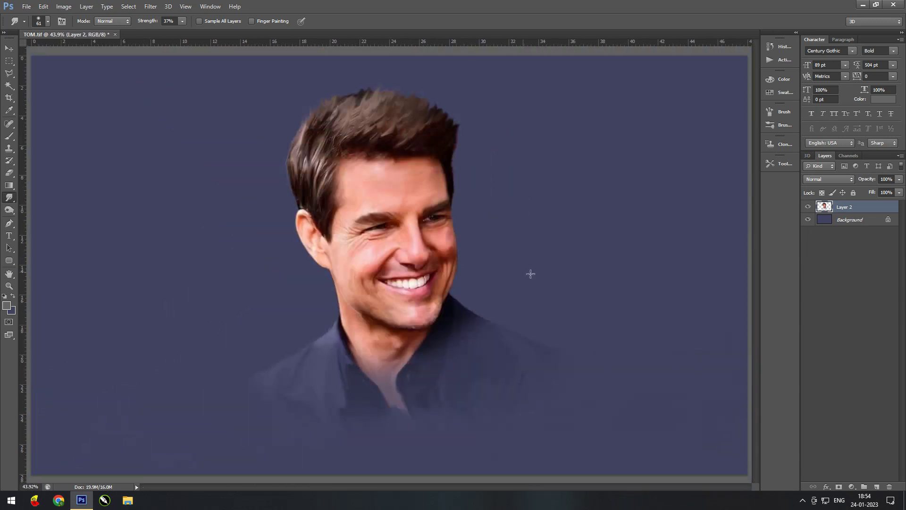
- Select the portrait layer and move it slightly down on the canvas
click(9, 49)
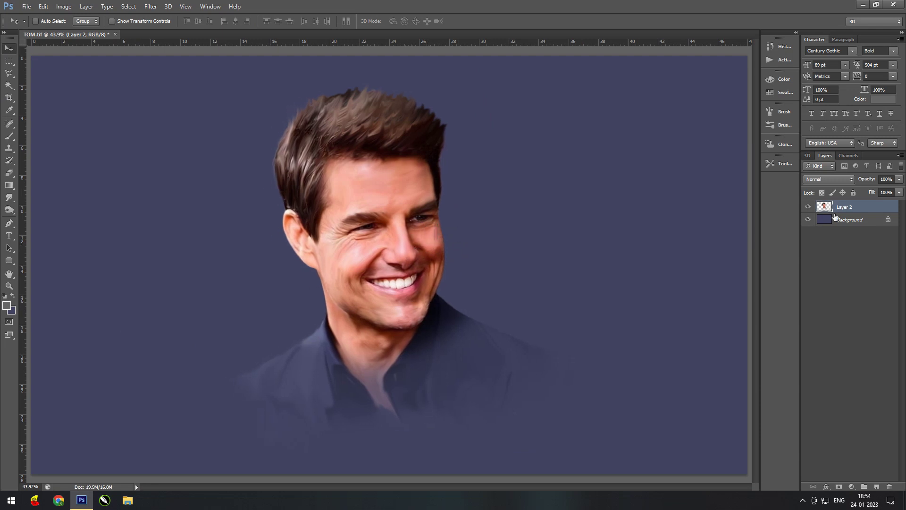
shift+click(850, 220)
click(236, 21)
click(198, 21)
drag(391, 172, 393, 194)
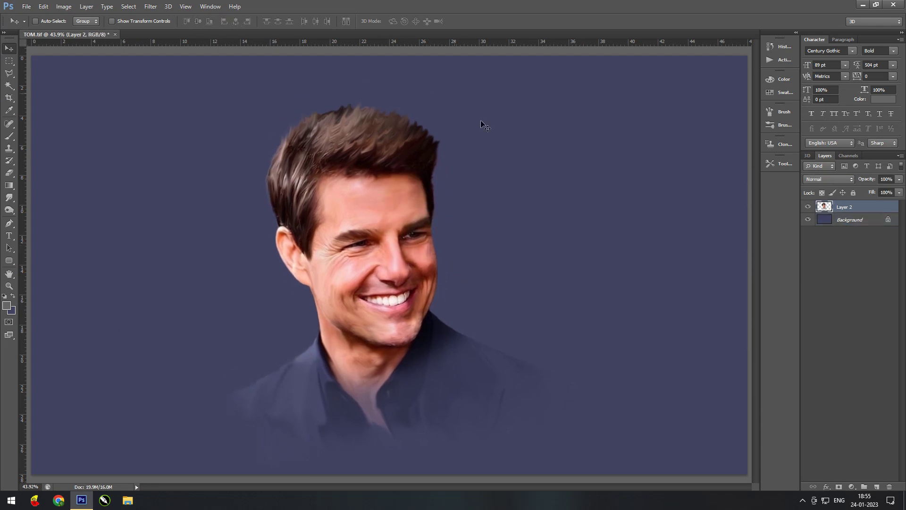
scroll(612, 265, up, 3)
- Smudge the ear contours with the Smudge brush shrunk to 33 px
scroll(325, 269, up, 1)
key(r)
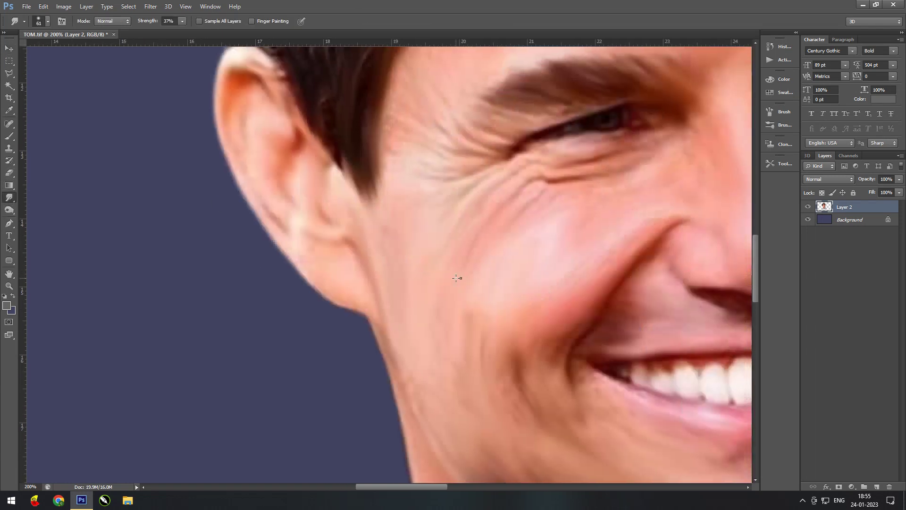
key(bracketleft)
key(bracketleft)
key(bracketleft)
drag(289, 231, 342, 220)
scroll(373, 182, down, 3)
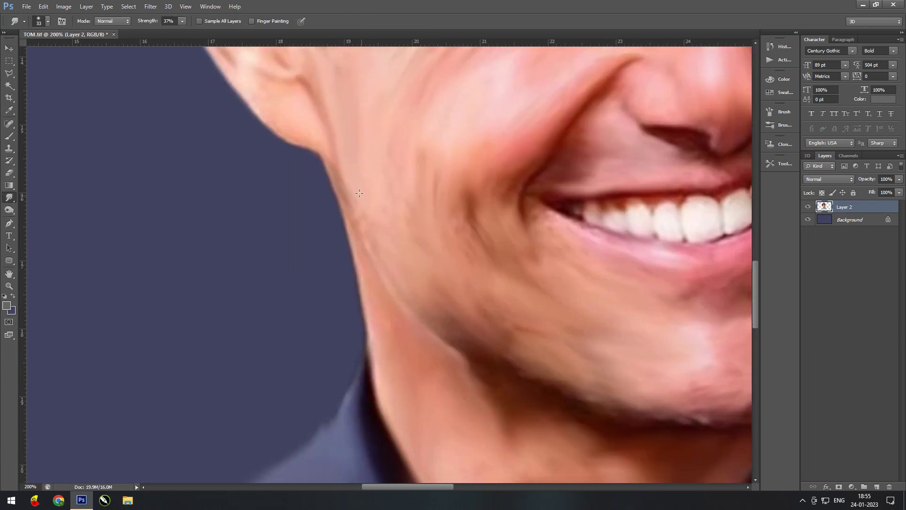
- Soften the cheek wrinkles and shading beside the mouth crease
drag(395, 209, 389, 202)
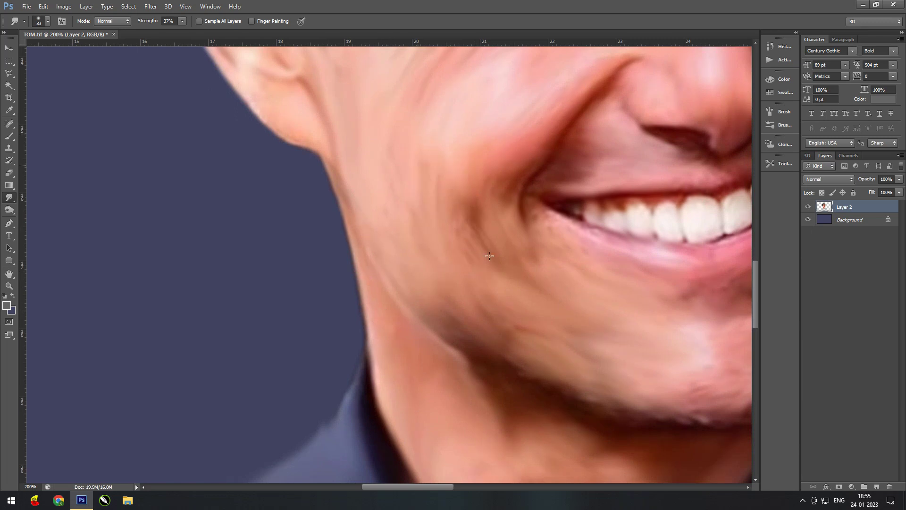
scroll(388, 201, right, 5)
scroll(348, 269, up, 4)
scroll(348, 269, right, 5)
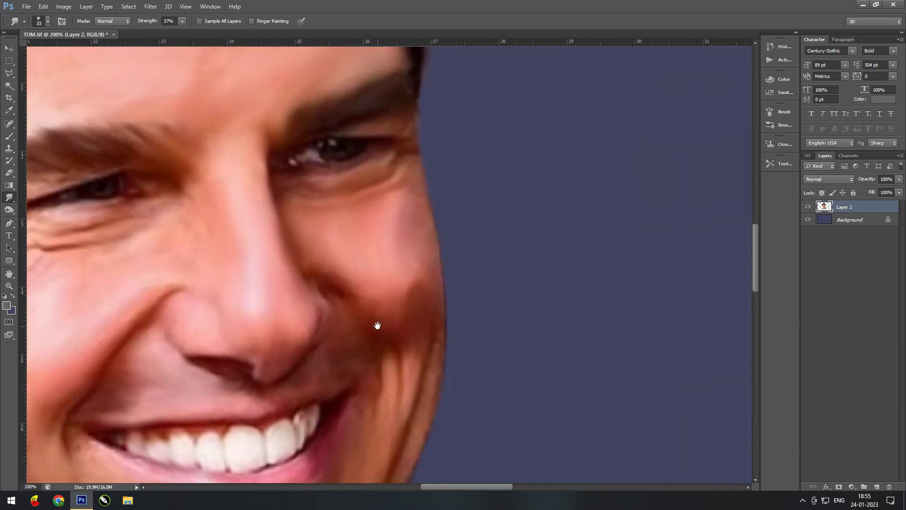
drag(370, 295, 346, 281)
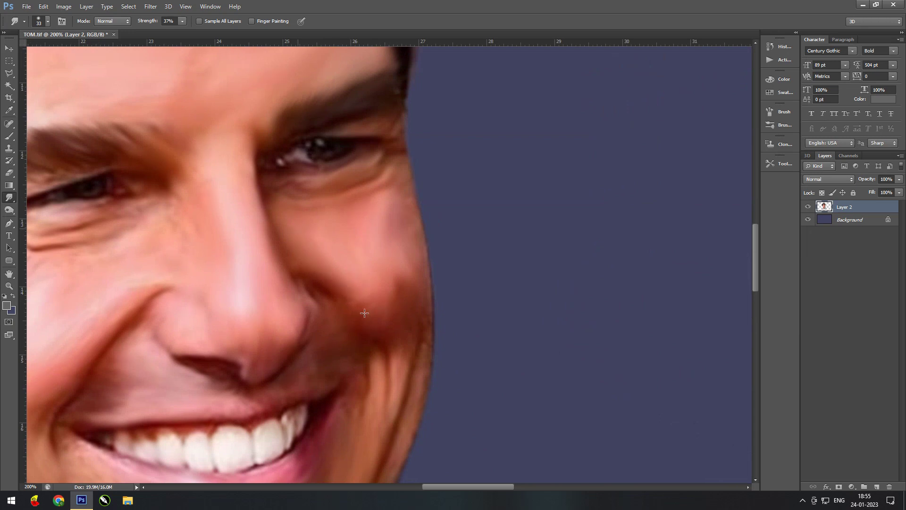
scroll(354, 283, down, 2)
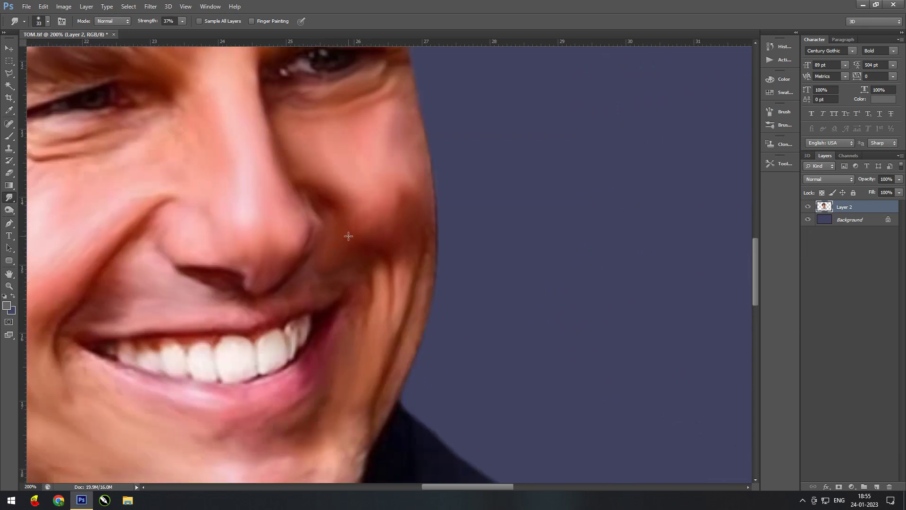
scroll(349, 236, down, 2)
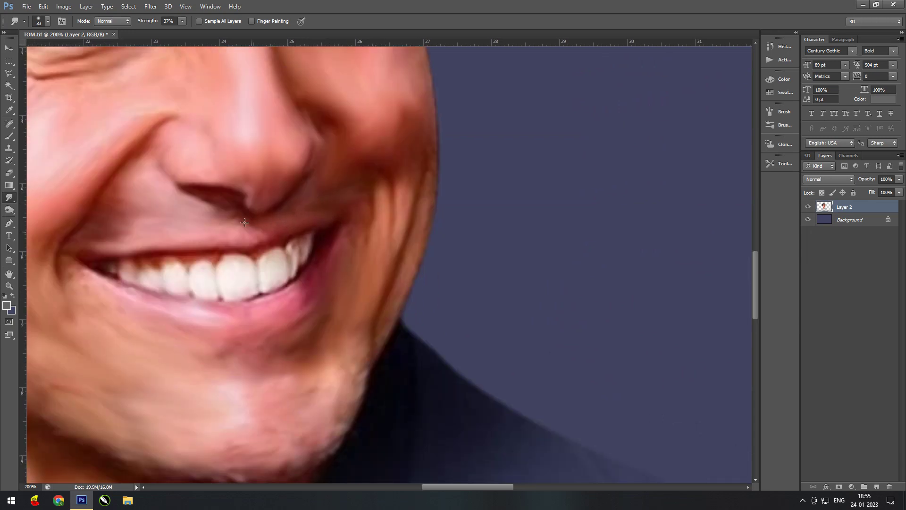
- Check the whole face, then smooth the crow's-feet wrinkles beside the eye
key(ctrl+minus)
key(ctrl+minus)
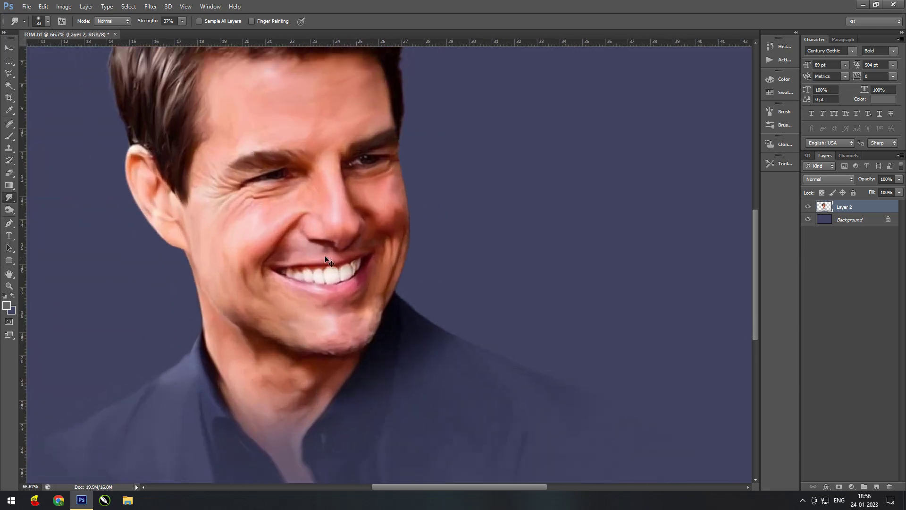
key(ctrl+plus)
key(ctrl+plus)
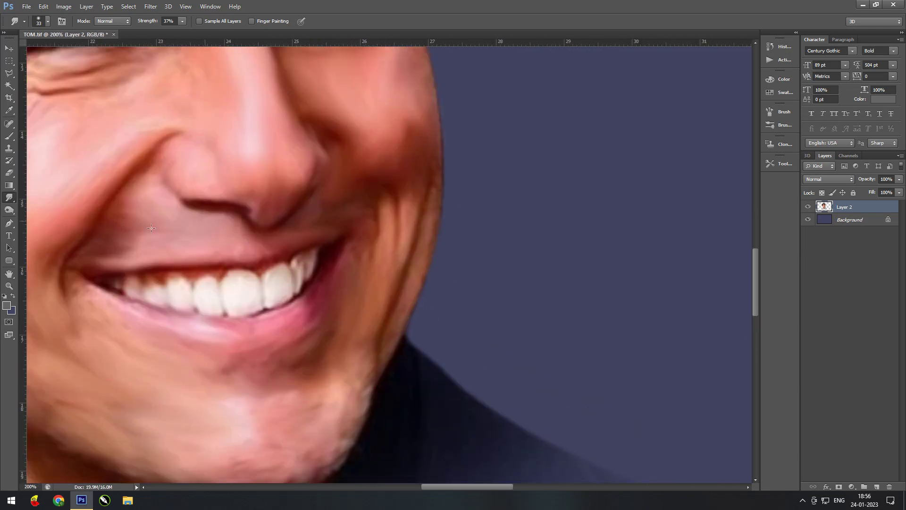
key(ctrl+minus)
key(ctrl+minus)
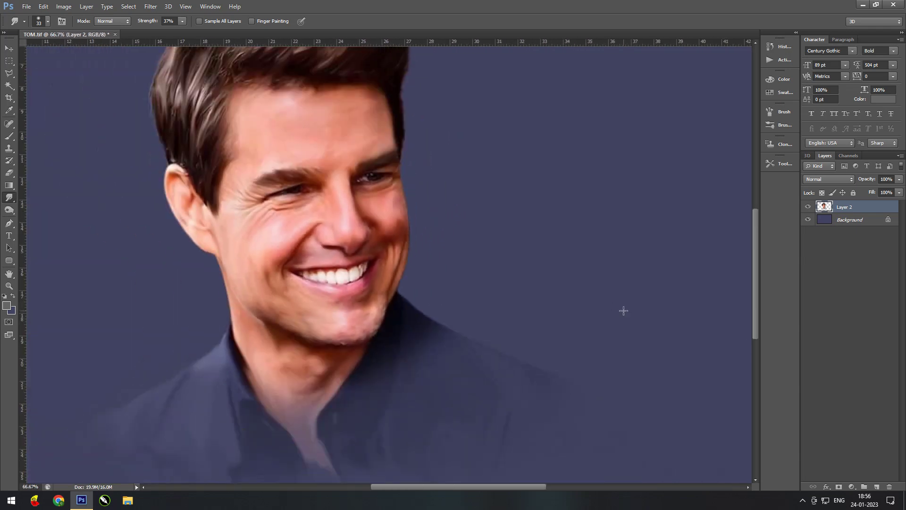
key(ctrl+plus)
key(ctrl+plus)
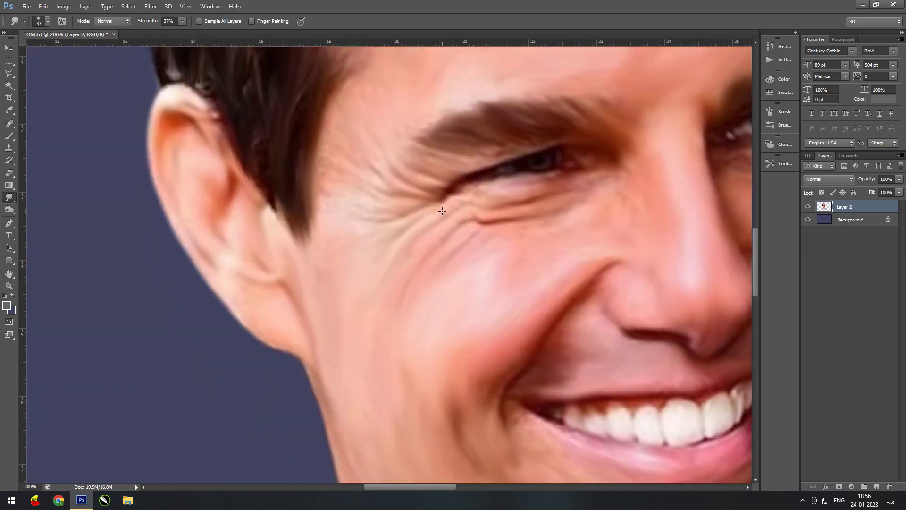
drag(442, 211, 328, 157)
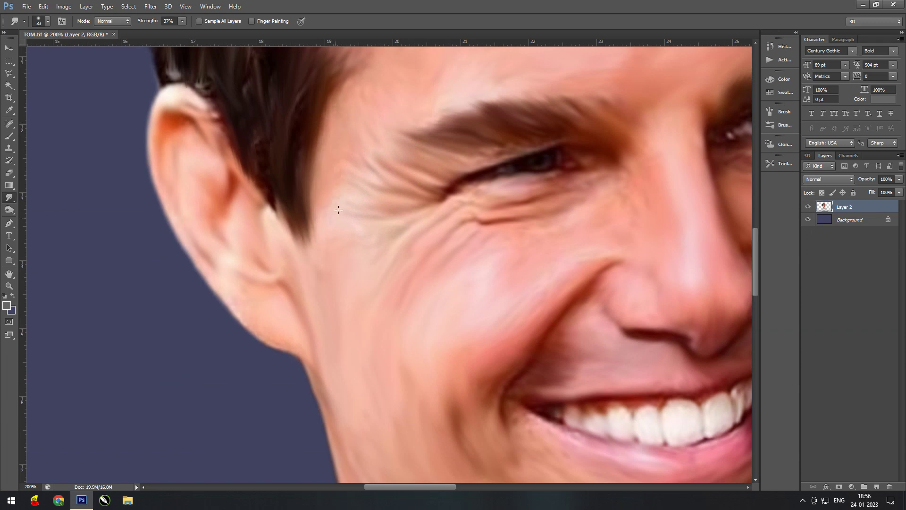
scroll(330, 189, up, 3)
scroll(374, 277, up, 3)
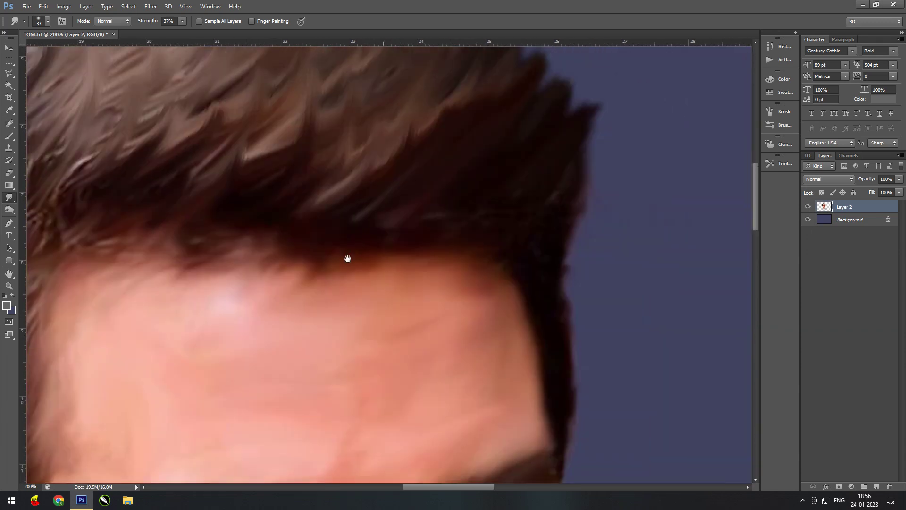
scroll(571, 317, down, 2)
scroll(524, 297, down, 2)
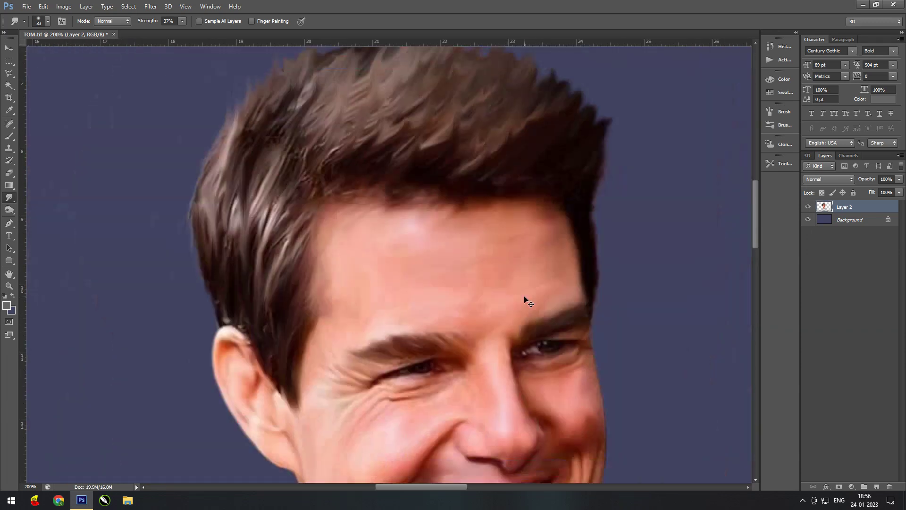
scroll(524, 297, down, 2)
- Select the Background layer and set the background colour to light cyan
key(v)
key(ctrl+minus)
click(850, 219)
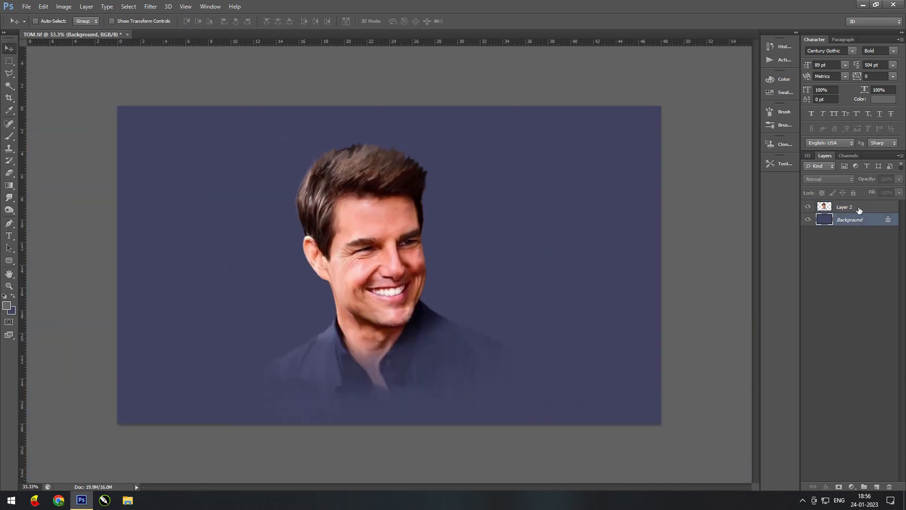
click(10, 310)
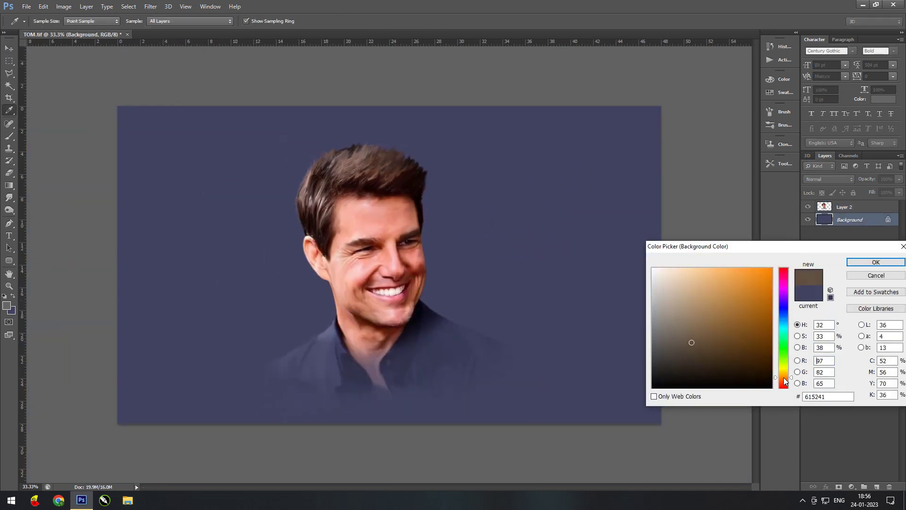
click(728, 269)
click(783, 329)
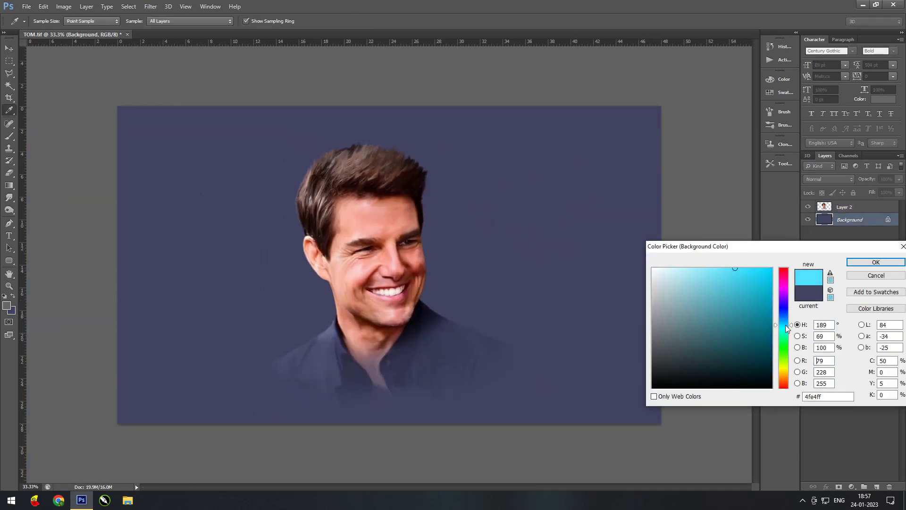
click(876, 262)
- Add a new empty layer above Background named COLOUR_1
drag(579, 230, 854, 224)
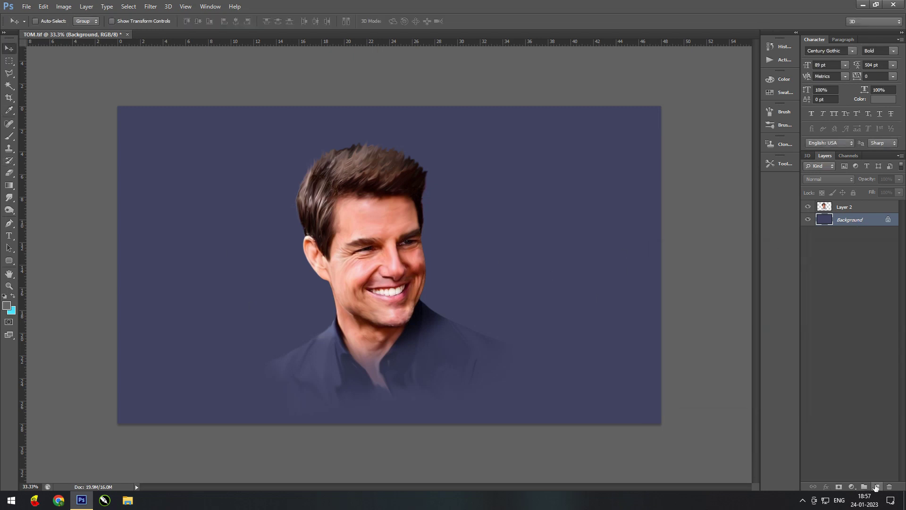
click(875, 486)
text(colour)
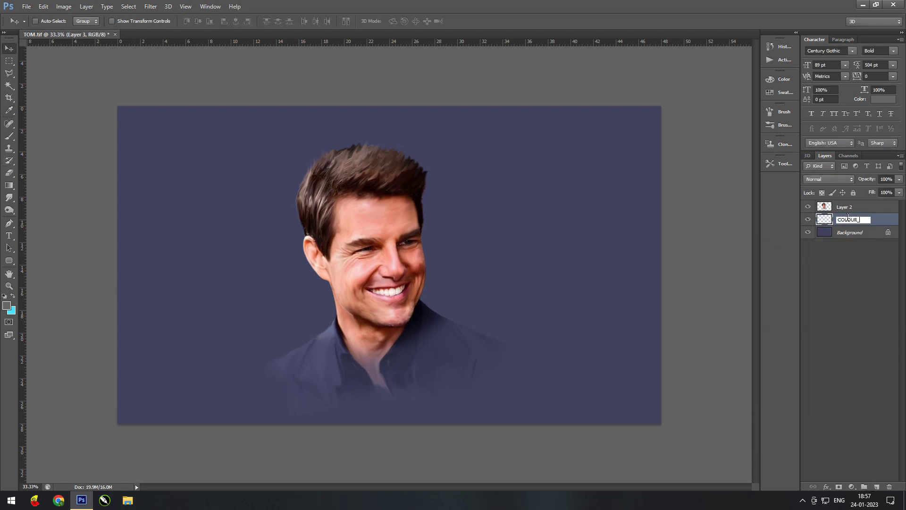
text(1)
key(Return)
- Set up a large soft brush preset 27 painting cyan at 34% flow
click(9, 136)
right_click(377, 232)
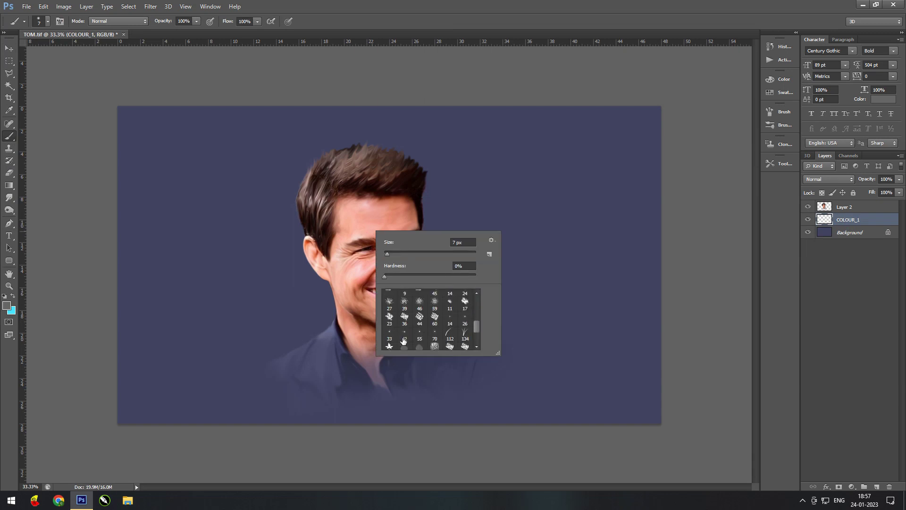
click(389, 301)
drag(409, 254, 432, 255)
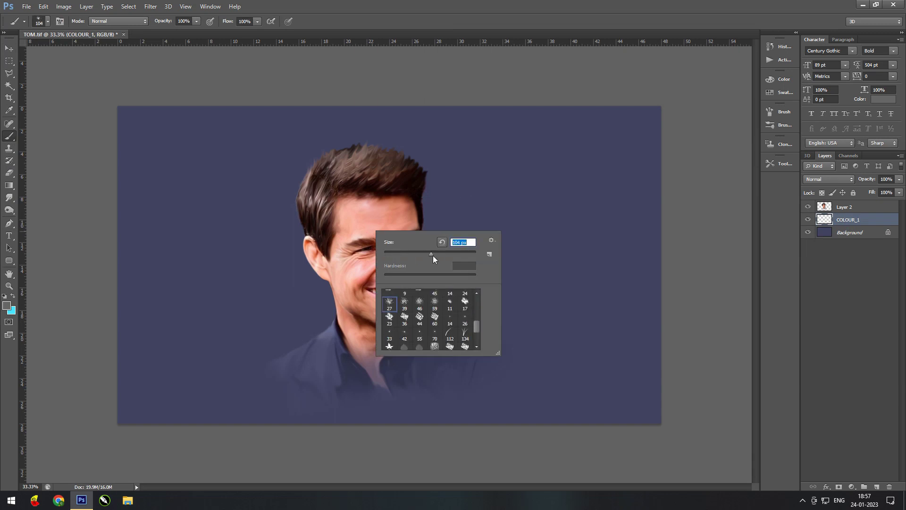
click(13, 296)
drag(410, 207, 477, 160)
key(ctrl+z)
key(shift+3)
key(shift+4)
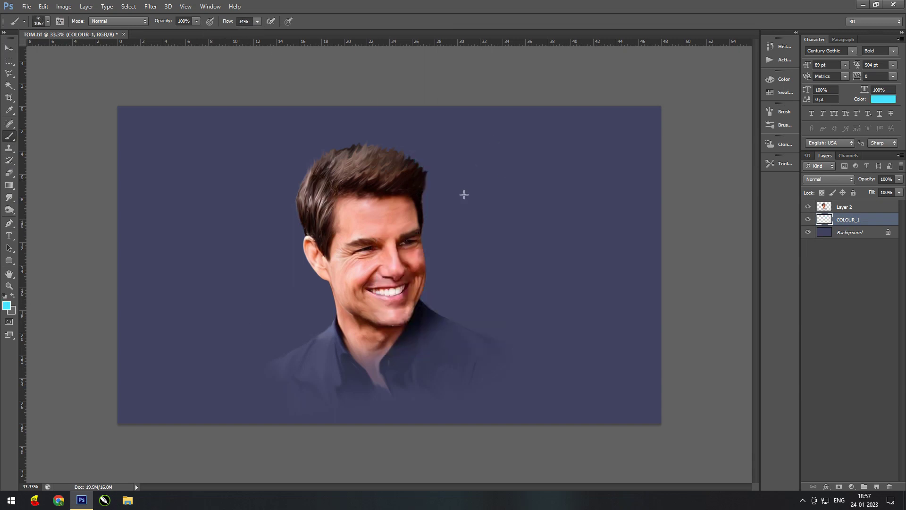
- Scatter cyan dabs around the portrait on COLOUR_1, undo the overly bright one, and set the brush to 95 px
mouse_move(464, 194)
mouse_down()
mouse_move(242, 384)
mouse_move(389, 116)
mouse_move(519, 156)
mouse_up()
mouse_move(425, 122)
mouse_down()
mouse_move(567, 264)
mouse_move(534, 236)
mouse_up()
key(ctrl+z)
right_click(495, 216)
key(Return)
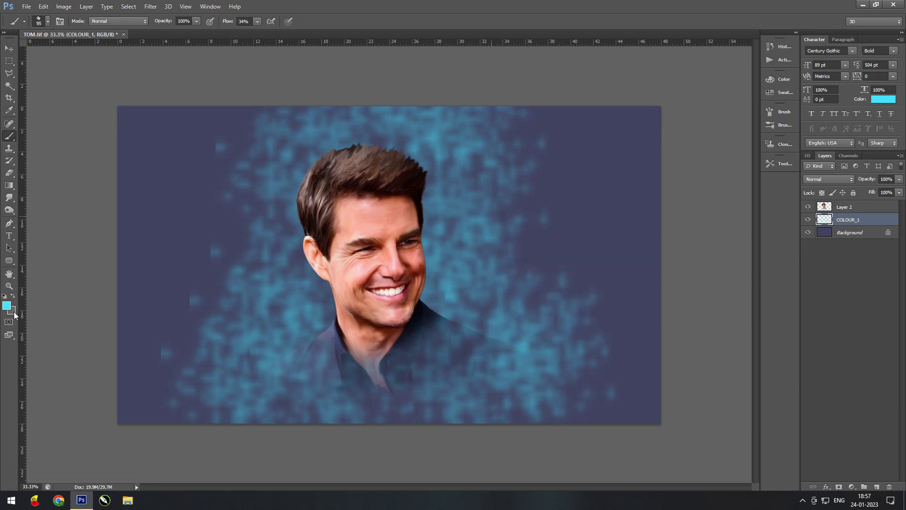
- Add a small cyan dab, then make a darker blue the painting colour with a very large brush
click(12, 312)
click(785, 311)
click(754, 330)
click(869, 261)
right_click(533, 210)
click(447, 190)
right_click(550, 205)
key(Return)
right_click(560, 204)
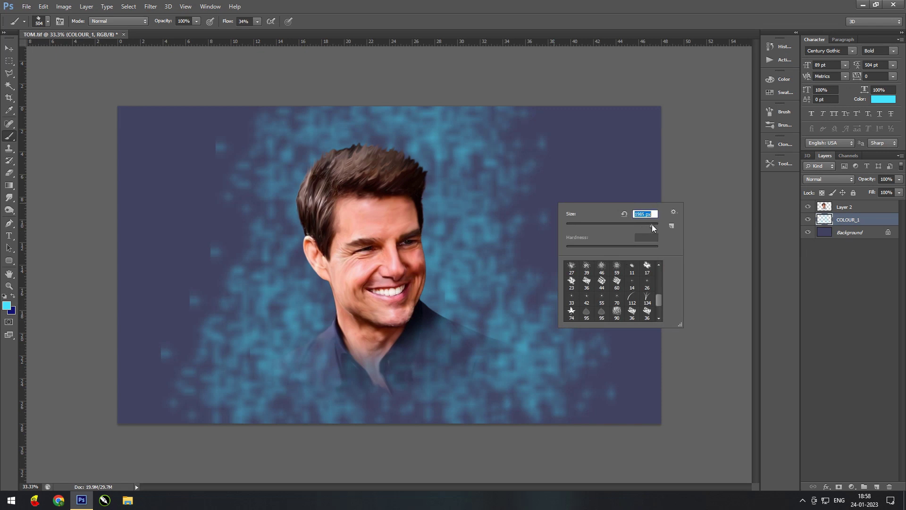
drag(652, 226, 651, 223)
key(x)
key(Return)
- Paint dark blue over the background all around the portrait
drag(208, 222, 274, 188)
mouse_move(448, 156)
mouse_down()
mouse_move(400, 181)
mouse_move(339, 151)
mouse_up()
drag(416, 278, 472, 292)
drag(381, 398, 283, 326)
mouse_move(475, 337)
mouse_down()
mouse_move(444, 379)
mouse_move(449, 307)
mouse_up()
drag(212, 306, 472, 273)
drag(510, 203, 472, 142)
drag(279, 152, 198, 141)
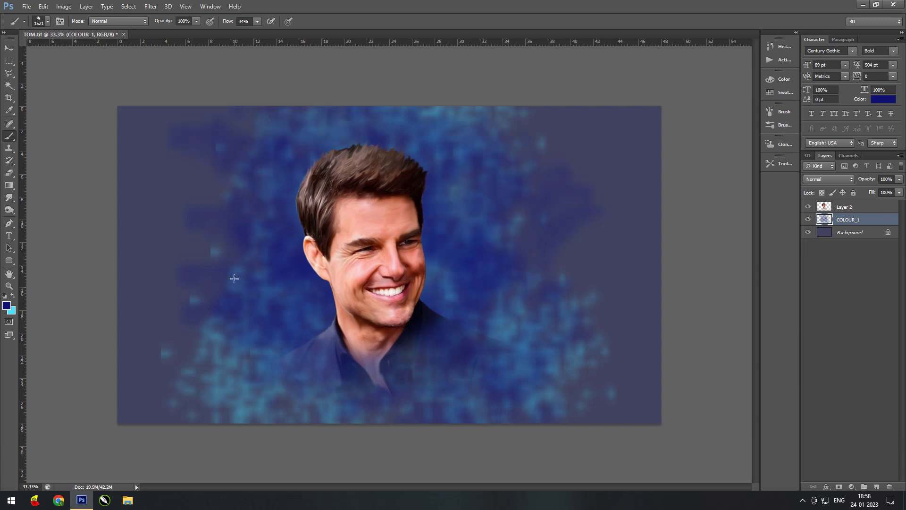
mouse_move(234, 279)
mouse_down()
mouse_move(204, 151)
mouse_move(142, 128)
mouse_up()
drag(644, 145, 368, 113)
drag(614, 226, 579, 317)
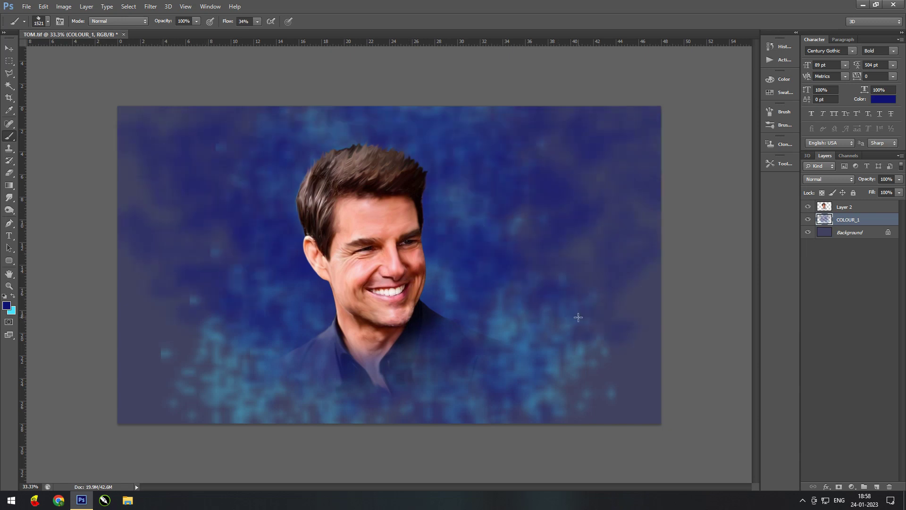
mouse_move(320, 330)
mouse_down()
mouse_move(189, 410)
mouse_move(141, 278)
mouse_up()
- Pick a dark red and try a stroke along the bottom, then undo it
click(6, 306)
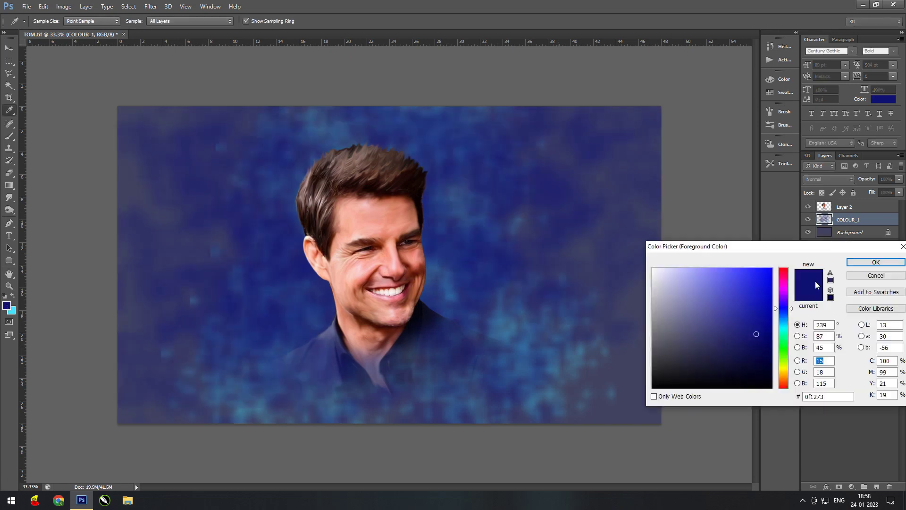
click(783, 291)
drag(784, 290, 779, 328)
key(Return)
right_click(264, 224)
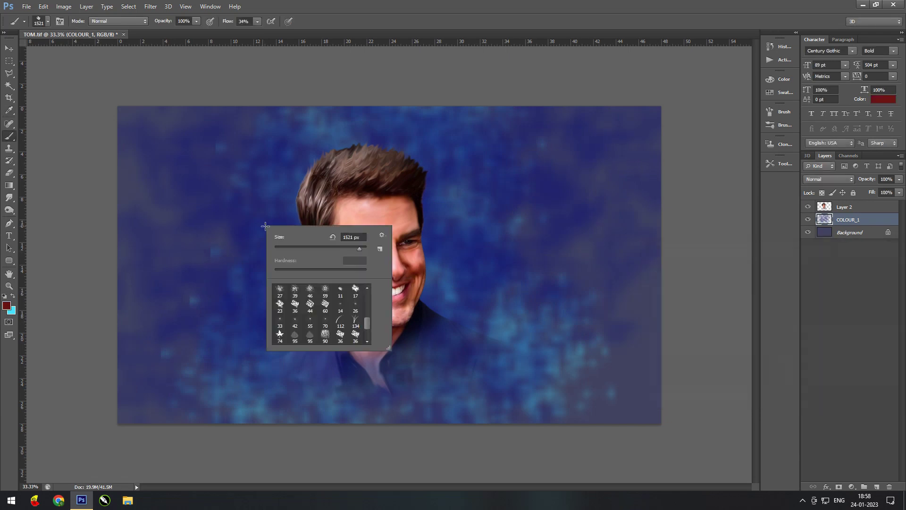
key(Return)
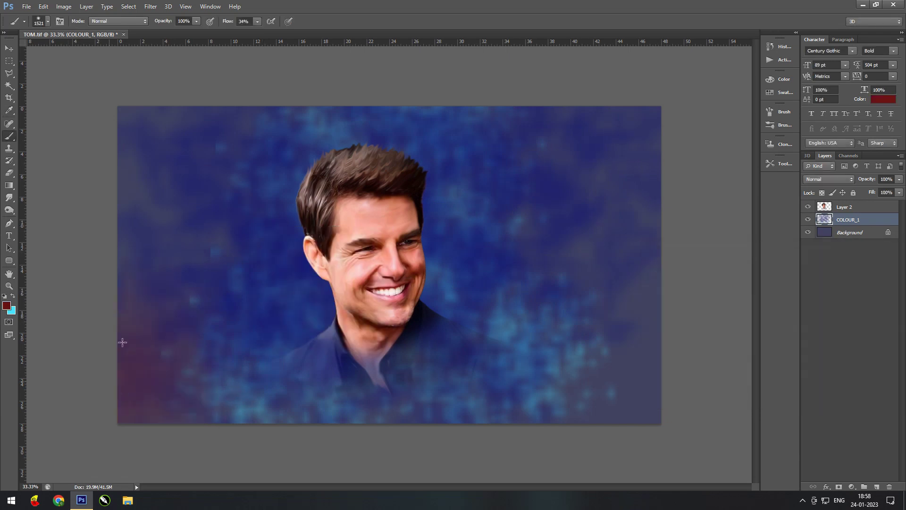
drag(123, 342, 547, 453)
key(ctrl+z)
- Set a dark blue background colour, test another red bottom stroke, undo it, and return to blue
click(12, 310)
click(226, 284)
key(Return)
mouse_move(424, 401)
mouse_down()
mouse_move(154, 401)
mouse_move(616, 405)
mouse_up()
key(ctrl+z)
click(12, 296)
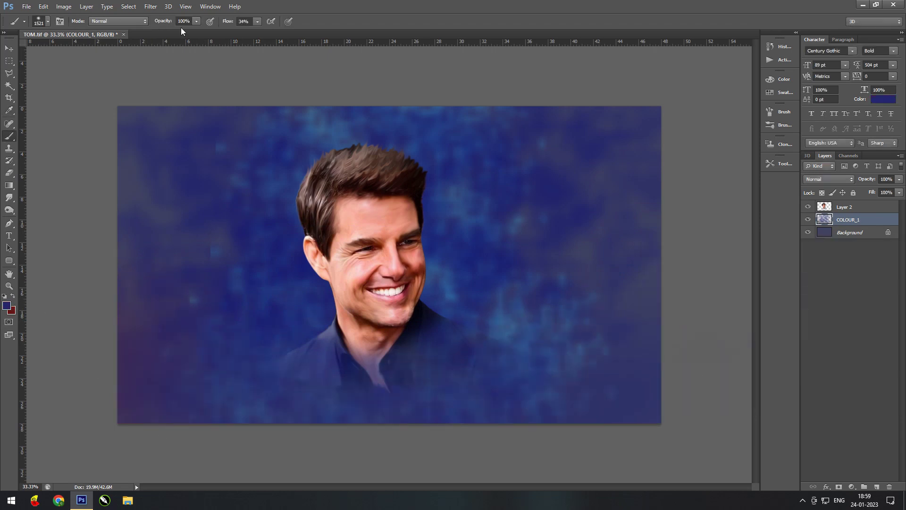
- Select the portrait's Layer 2 with the Move tool and inspect it zoomed in
key(v)
right_click(397, 267)
click(413, 271)
key(ctrl+plus)
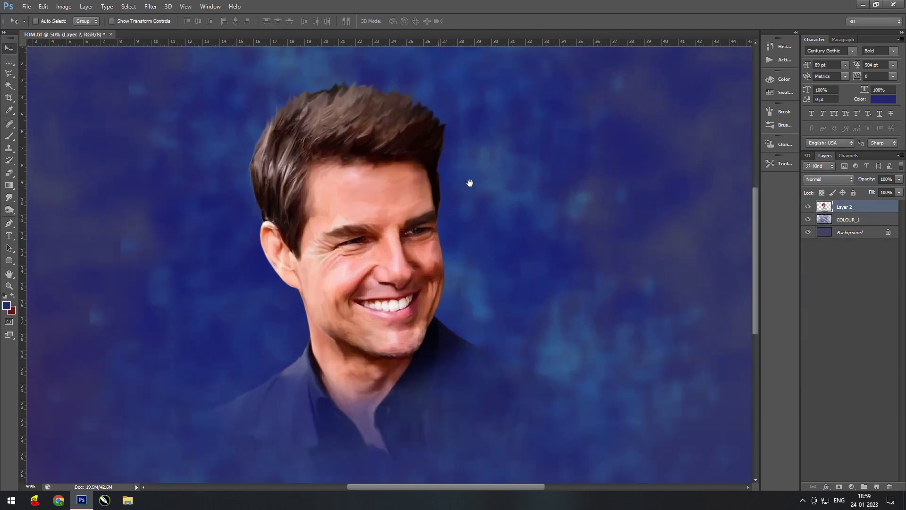
drag(470, 182, 505, 185)
key(ctrl+plus)
key(ctrl+0)
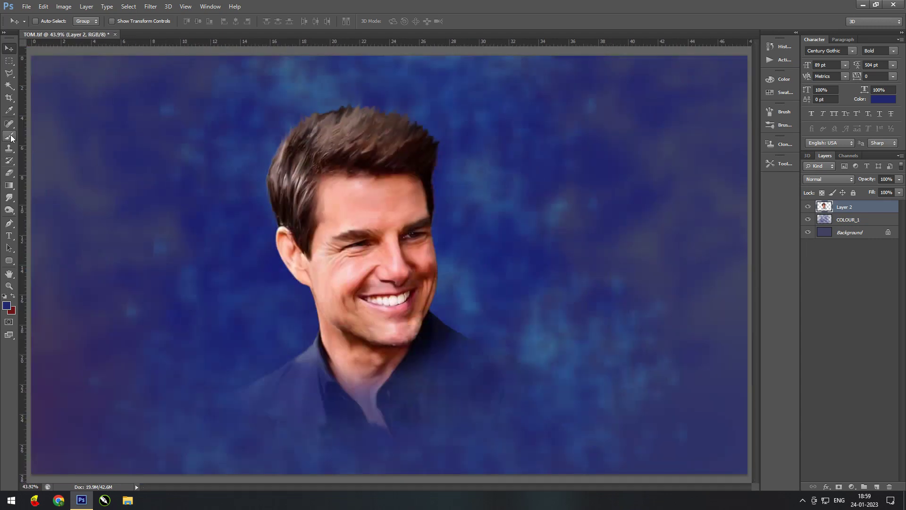
- Pick bright blue for the brush and add a new empty layer above Layer 2, starting its rename
click(10, 136)
click(7, 306)
click(783, 302)
click(870, 261)
key(ctrl+plus)
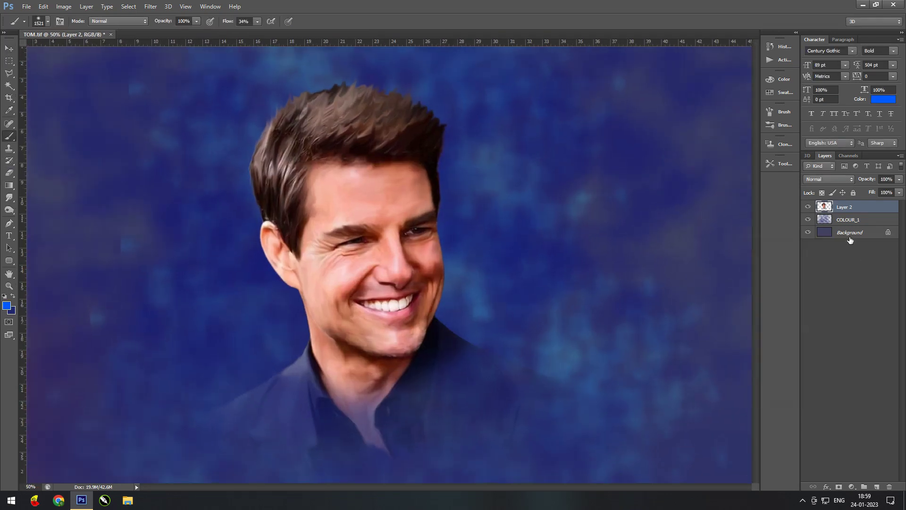
key(ctrl+minus)
key(ctrl+shift+alt+n)
double_click(844, 207)
text(LIGHT)
- Name the layer LIGHT, paint a bright blue glow down the centre, and blend it in Screen mode
key(Return)
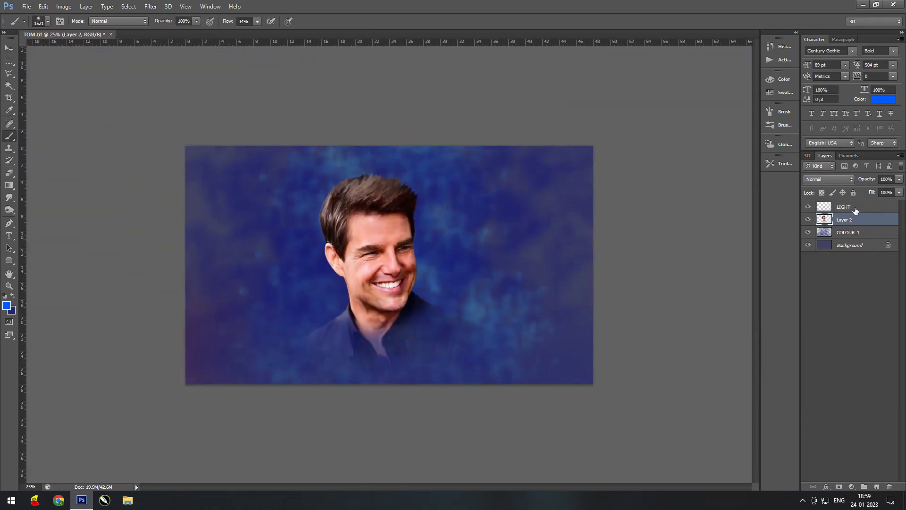
right_click(416, 125)
click(437, 132)
drag(437, 132, 445, 406)
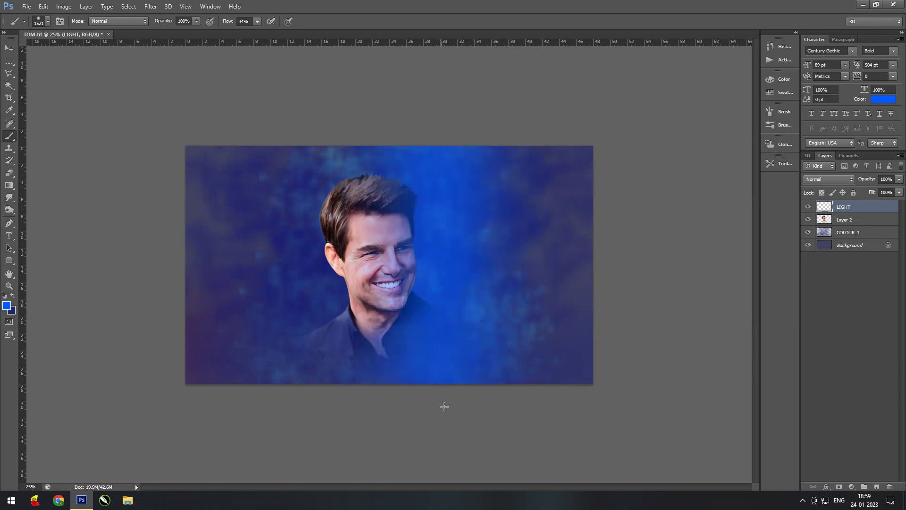
click(825, 181)
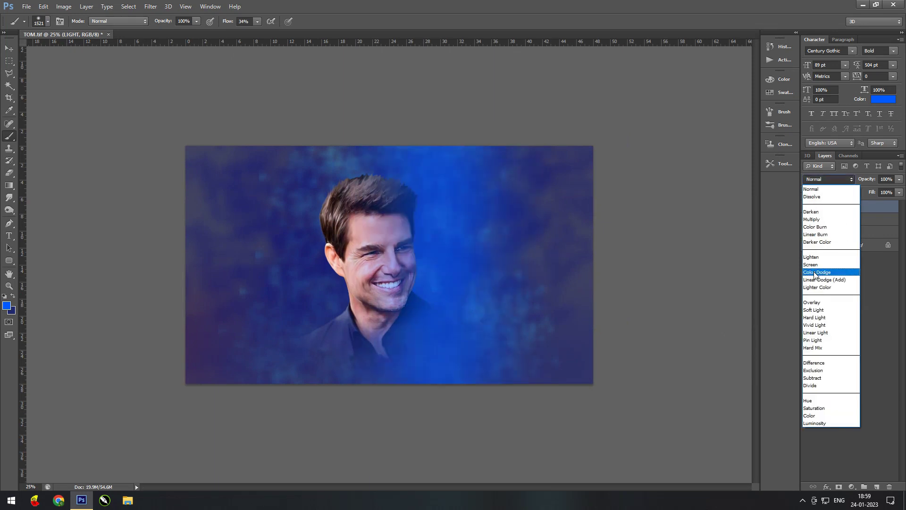
click(831, 273)
- Paint a red glow left of the face and shoulder, keeping LIGHT in Screen after trying Soft Light
click(6, 305)
click(876, 262)
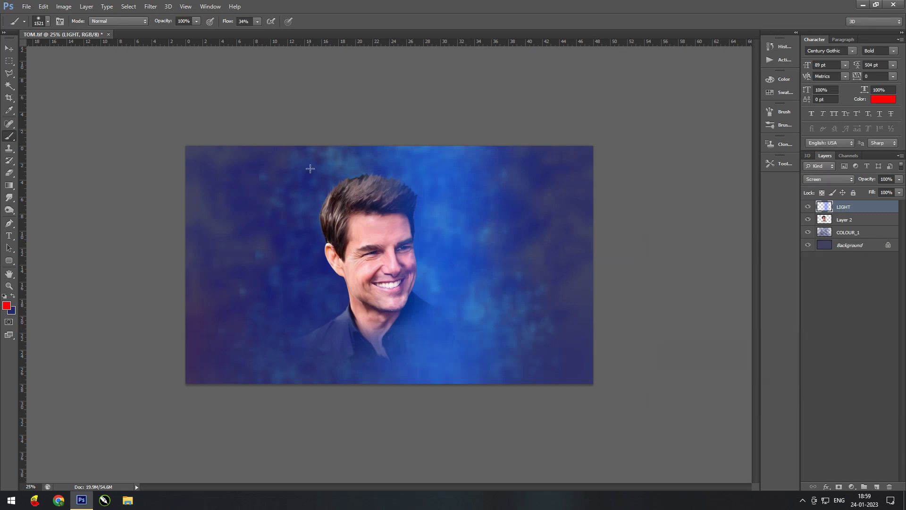
drag(311, 169, 307, 303)
key(ctrl+z)
drag(326, 125, 312, 236)
drag(307, 494, 314, 349)
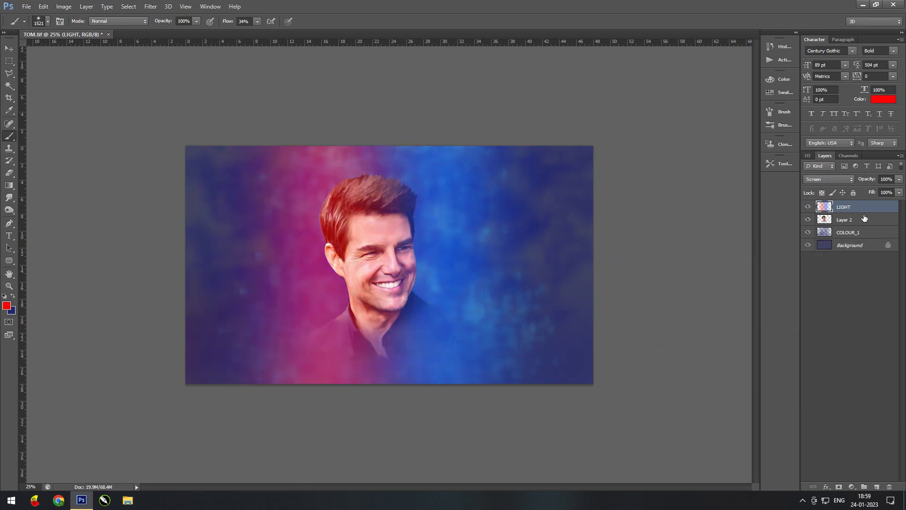
click(828, 179)
click(817, 308)
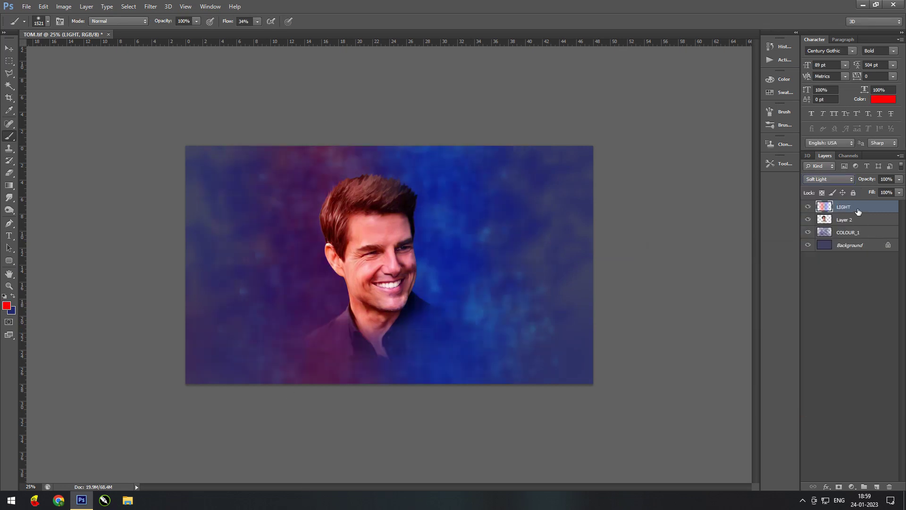
click(828, 179)
click(818, 264)
- Test a duplicate glow layer by toggling LIGHT's visibility, then delete the duplicate
key(ctrl+shift+alt+n)
drag(331, 189, 411, 202)
click(808, 220)
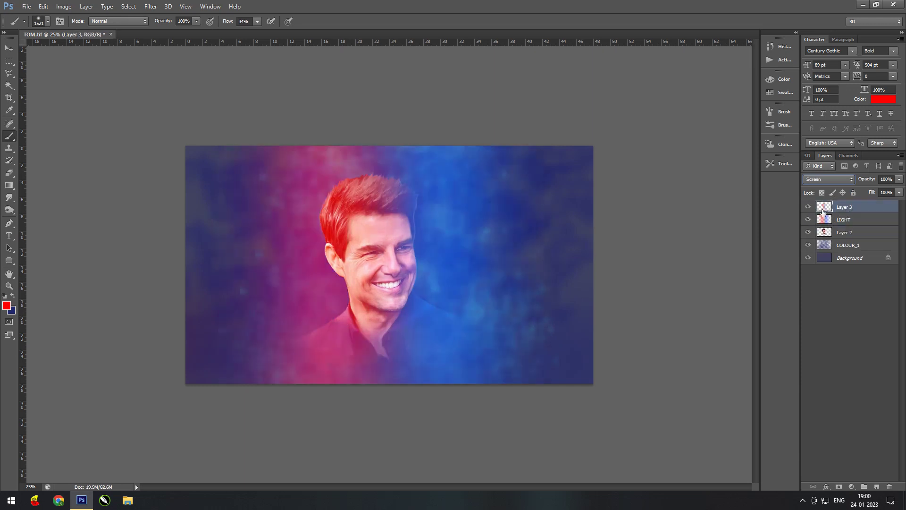
key(v)
key(Delete)
- Apply a large-radius Gaussian Blur to the LIGHT layer
click(150, 7)
click(283, 176)
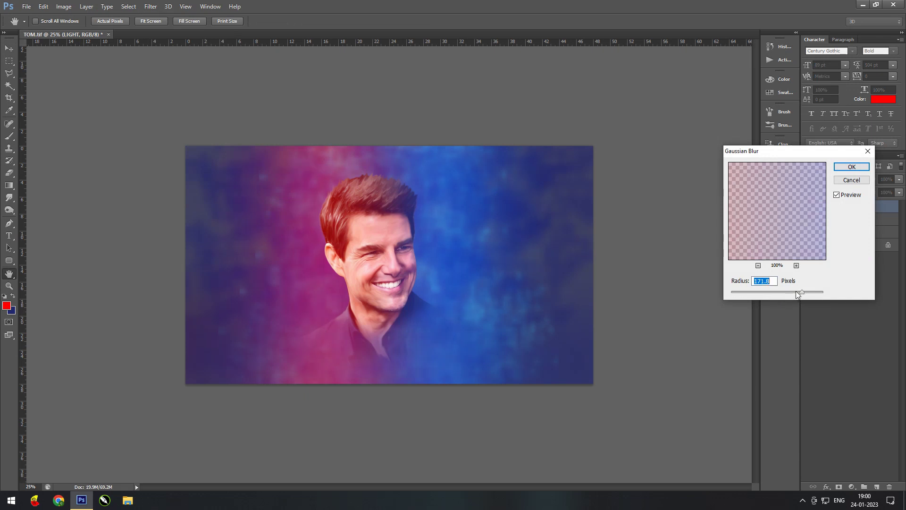
click(852, 166)
key(ctrl+plus)
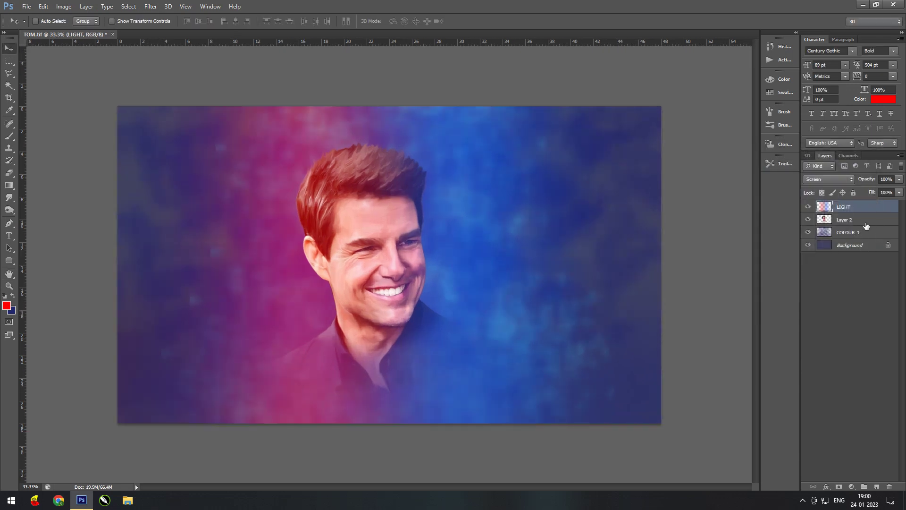
- Add a Hue/Saturation adjustment layer shifting the hue to -15
click(852, 486)
click(853, 372)
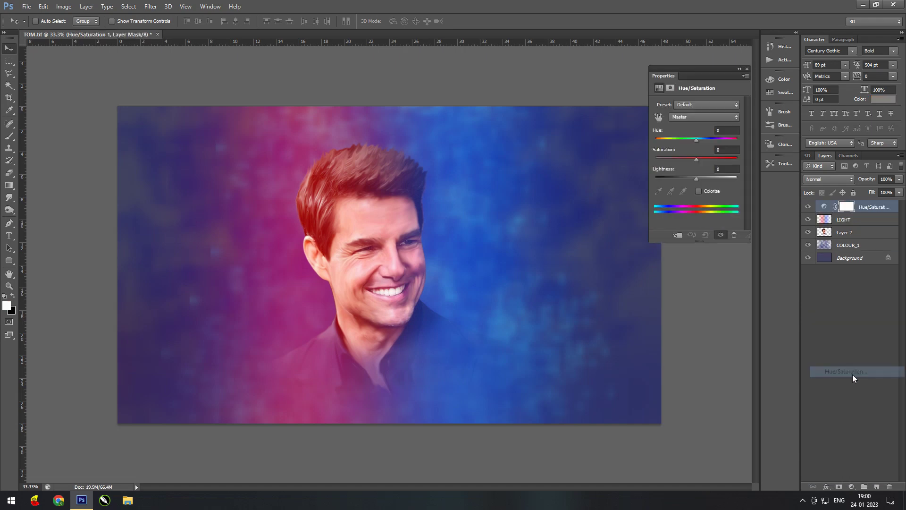
drag(696, 140, 691, 146)
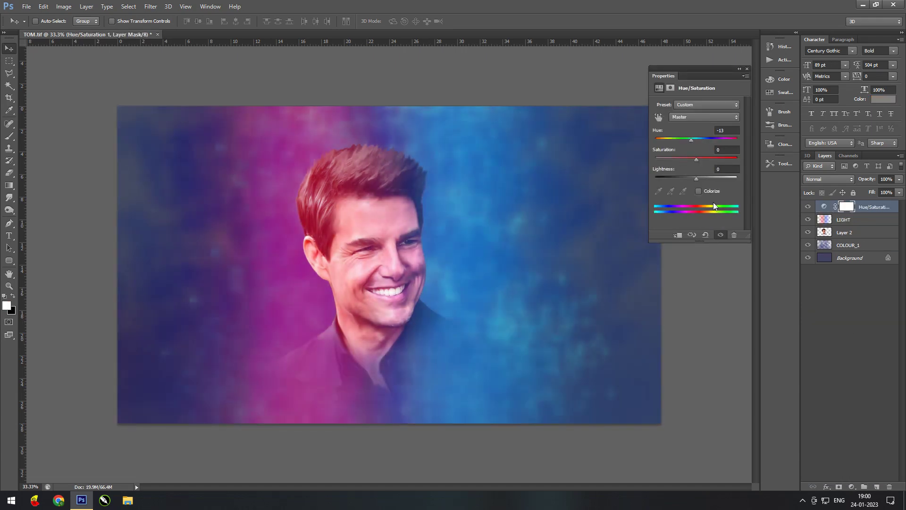
- Add a Selective Color layer with Blacks set to Black +100 and more Cyan
click(852, 487)
click(706, 117)
click(693, 236)
drag(697, 196, 755, 198)
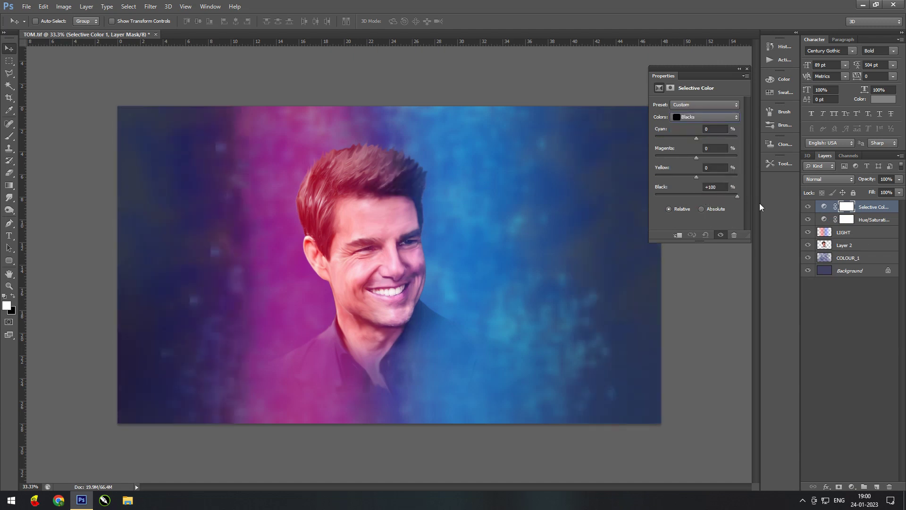
drag(697, 138, 714, 137)
- Add a contrast-boosting Levels layer, then nudge the Hue/Saturation hue slightly and close Properties
click(851, 486)
click(831, 322)
drag(703, 173, 727, 174)
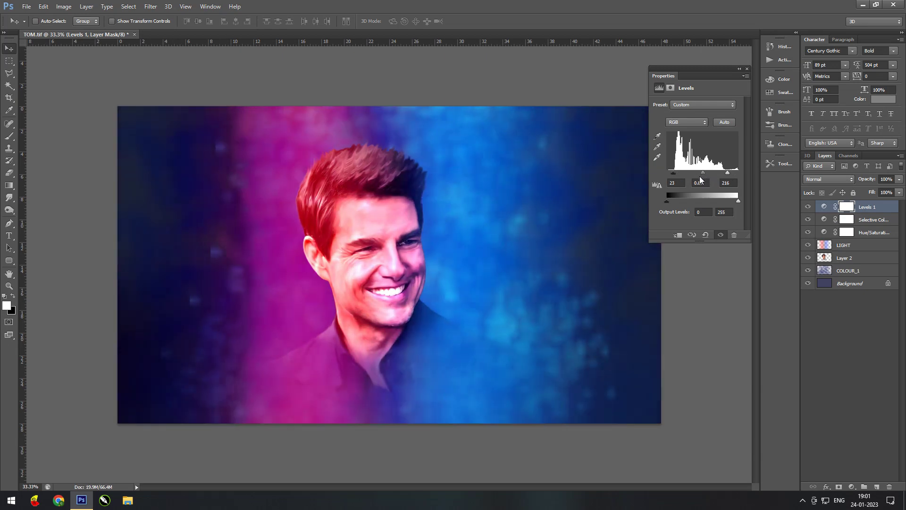
drag(667, 173, 673, 175)
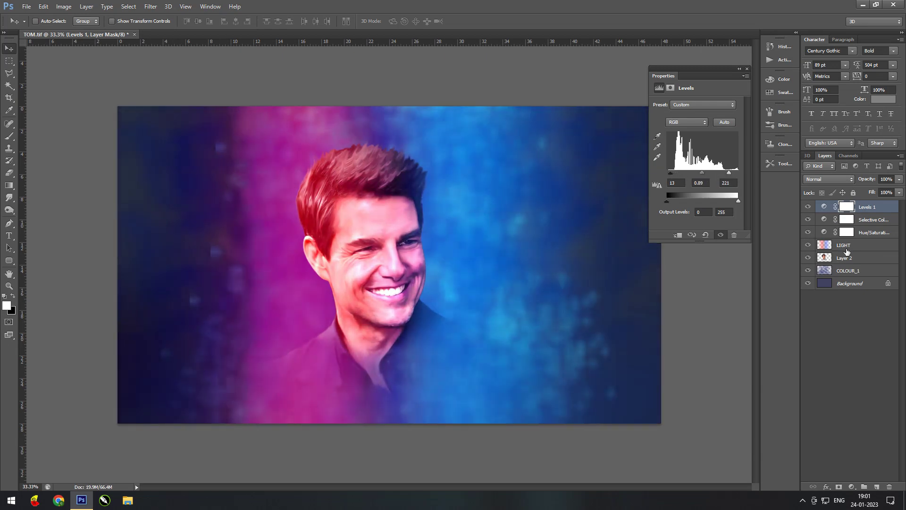
click(873, 233)
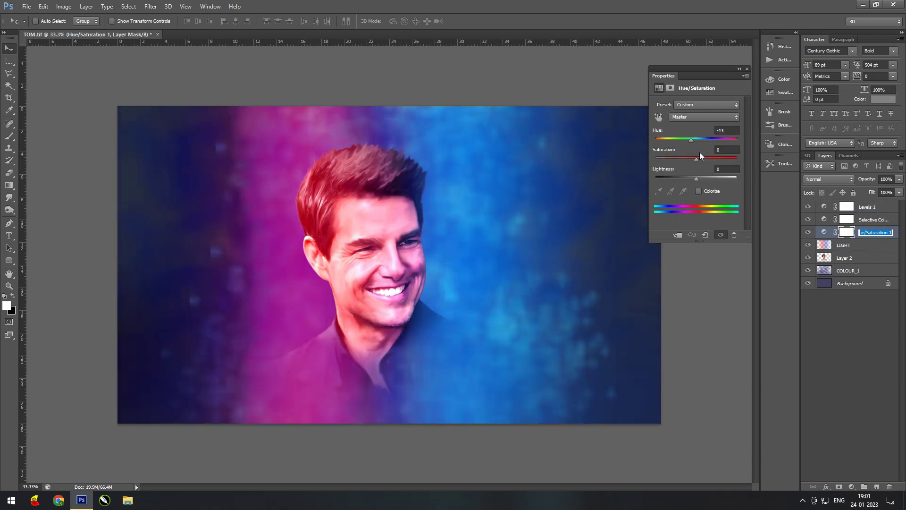
drag(696, 139, 696, 140)
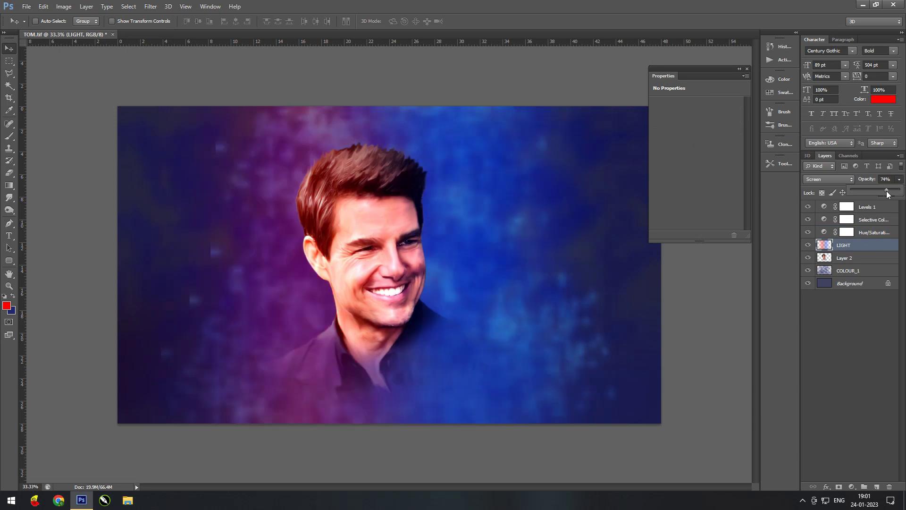
click(747, 69)
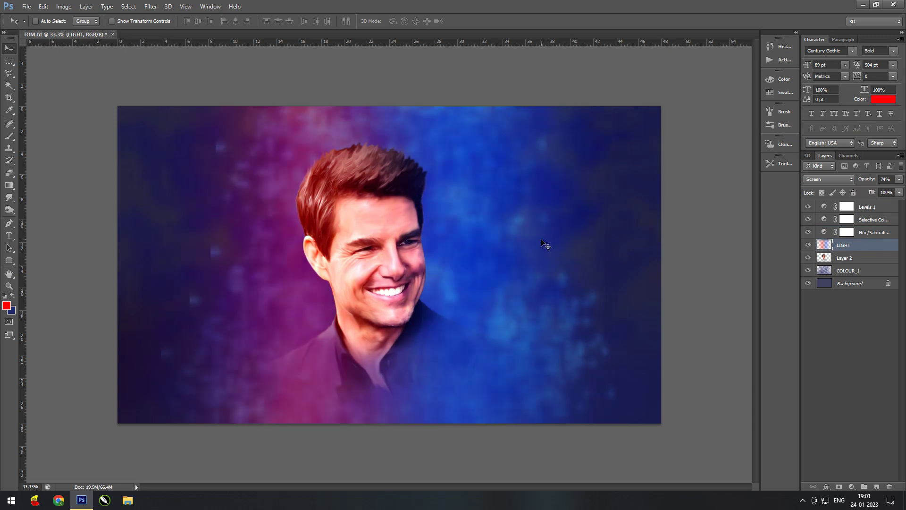
- Add Layer 3 above Layer 2 and paint a light-blue glow right of the face with a 400 px brush
click(864, 258)
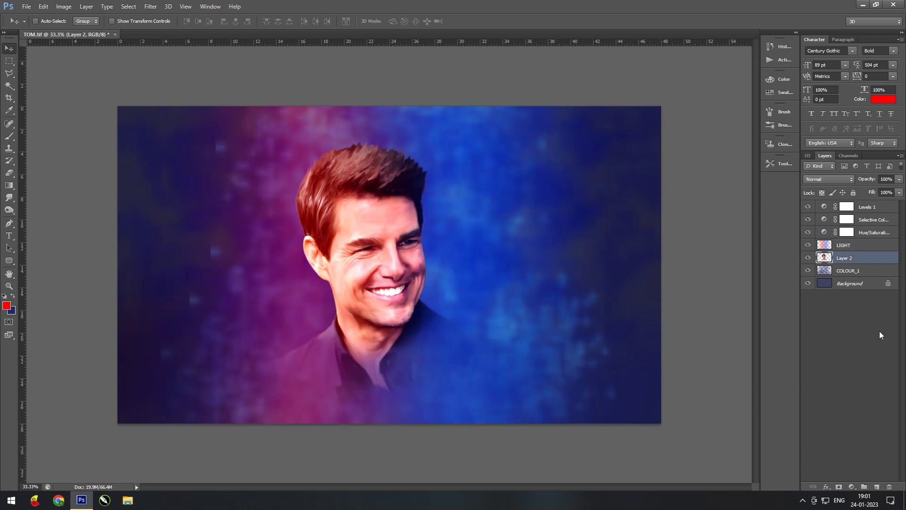
key(ctrl+shift+alt+n)
key(ctrl+plus)
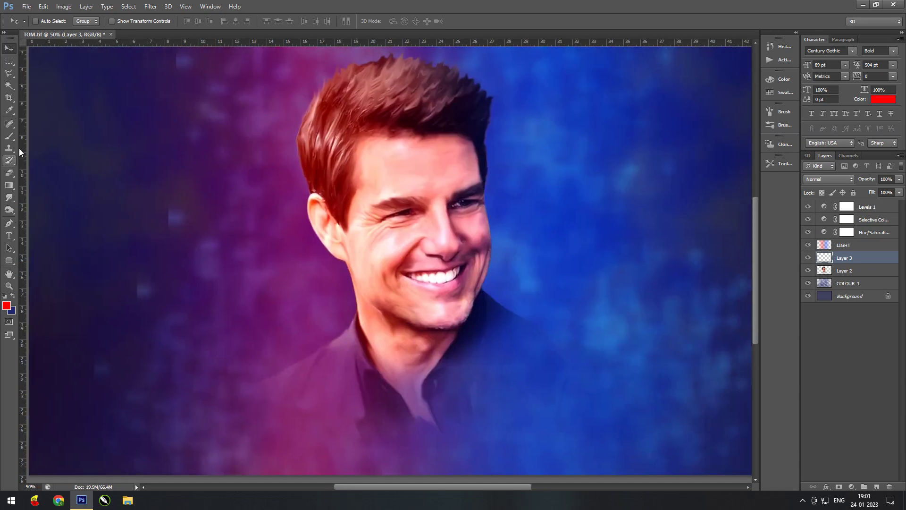
key(b)
click(7, 305)
click(874, 259)
right_click(677, 235)
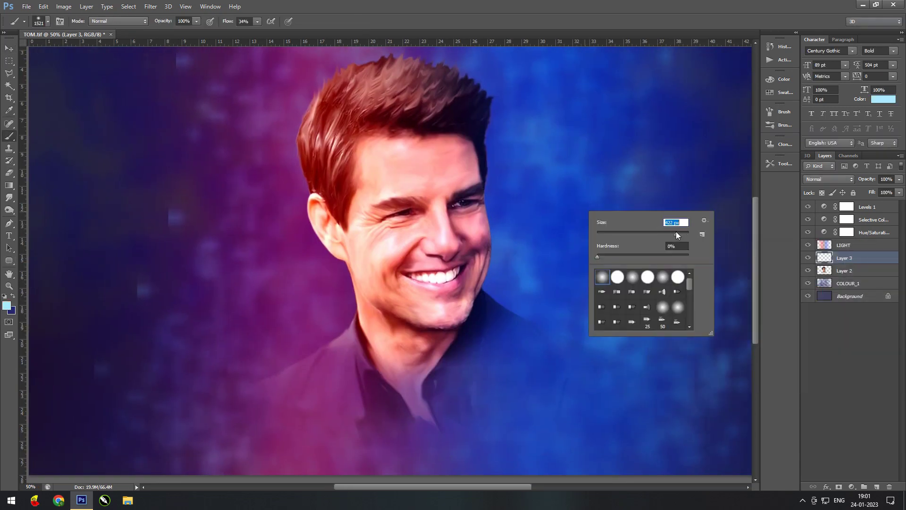
click(503, 153)
drag(500, 141, 491, 283)
- Set Layer 3 to Soft Light blending after comparing it with Screen
click(828, 179)
click(816, 260)
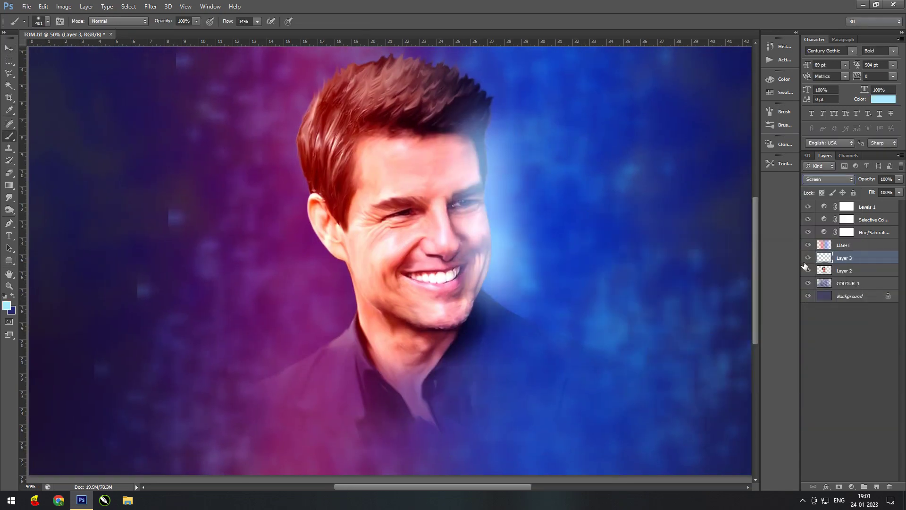
click(829, 179)
click(821, 312)
mouse_move(876, 258)
mouse_down()
mouse_move(871, 205)
mouse_move(879, 270)
mouse_up()
click(829, 178)
click(816, 260)
click(829, 179)
click(822, 312)
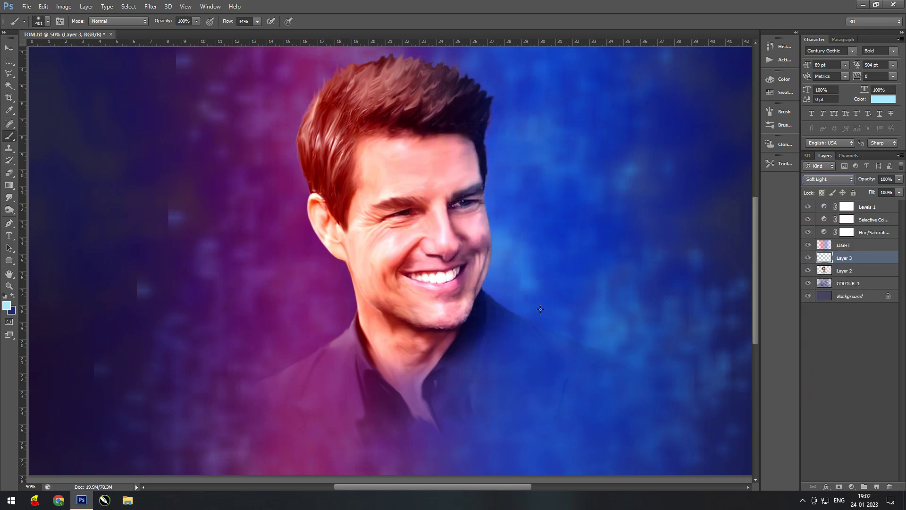
- Paint light along the hair with a 191 px brush and fade Layer 3 to 61% opacity
right_click(538, 308)
drag(613, 329, 600, 334)
mouse_move(342, 333)
mouse_down()
mouse_move(291, 184)
mouse_move(331, 61)
mouse_move(487, 94)
mouse_move(491, 257)
mouse_move(512, 333)
mouse_up()
click(899, 180)
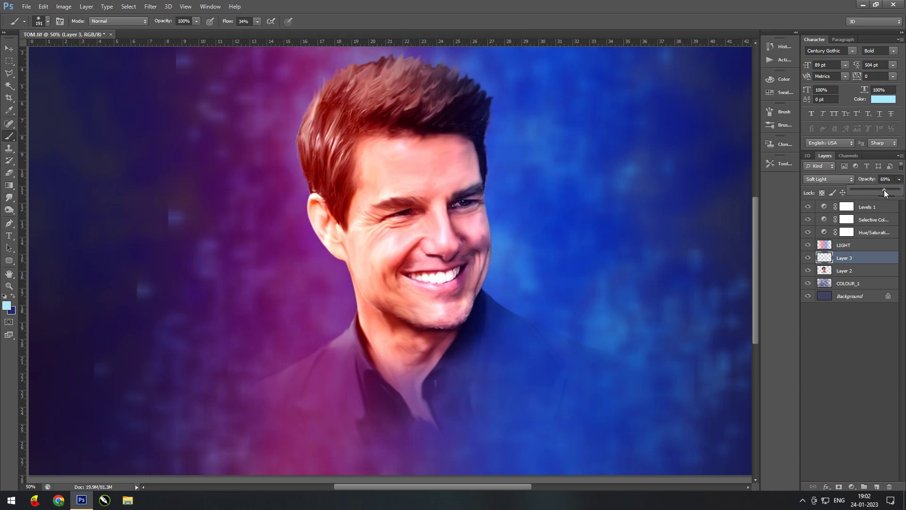
drag(899, 189, 880, 190)
key(ctrl+minus)
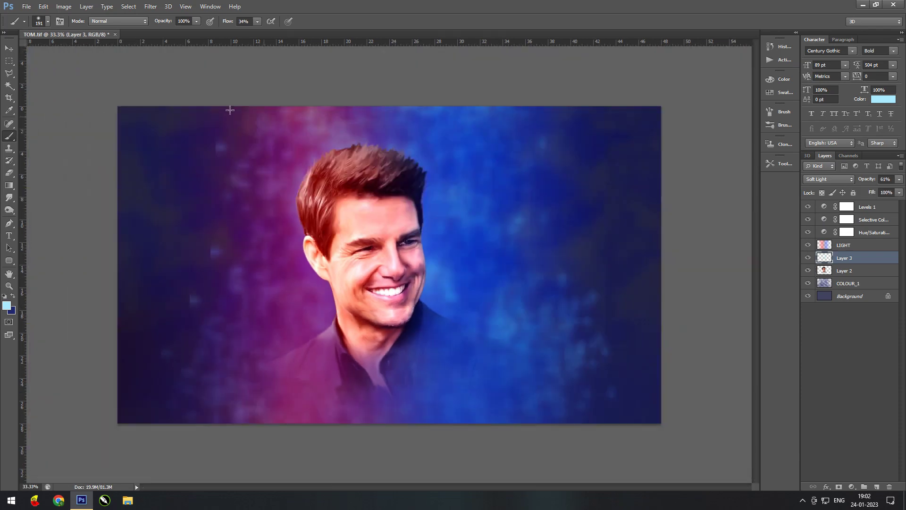
- Brighten COLOUR_1 with one large soft dab from a roughly 1057 px brush
click(836, 284)
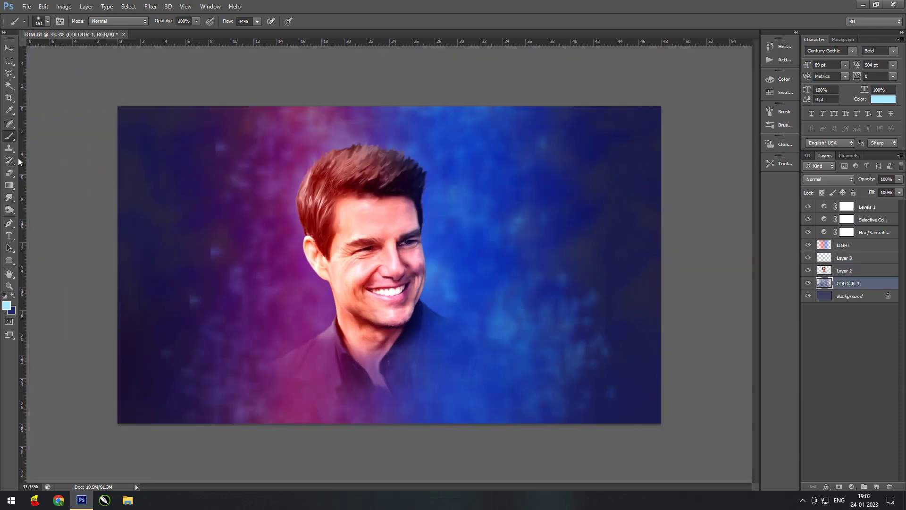
right_click(430, 216)
drag(477, 232, 514, 234)
key(Return)
click(369, 240)
- Brighten Layer 2 with a Levels adjustment to its midtones and highlights
click(9, 48)
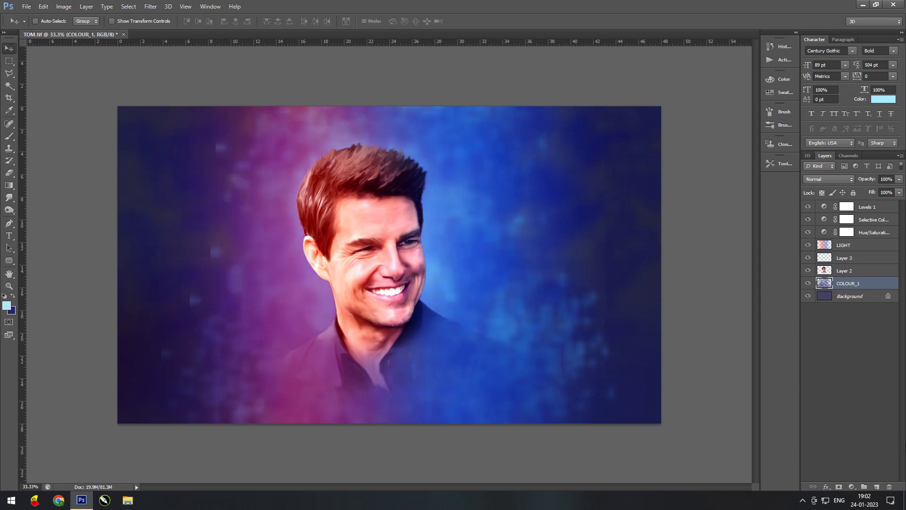
click(845, 271)
key(ctrl+l)
drag(712, 259, 704, 259)
drag(648, 259, 707, 263)
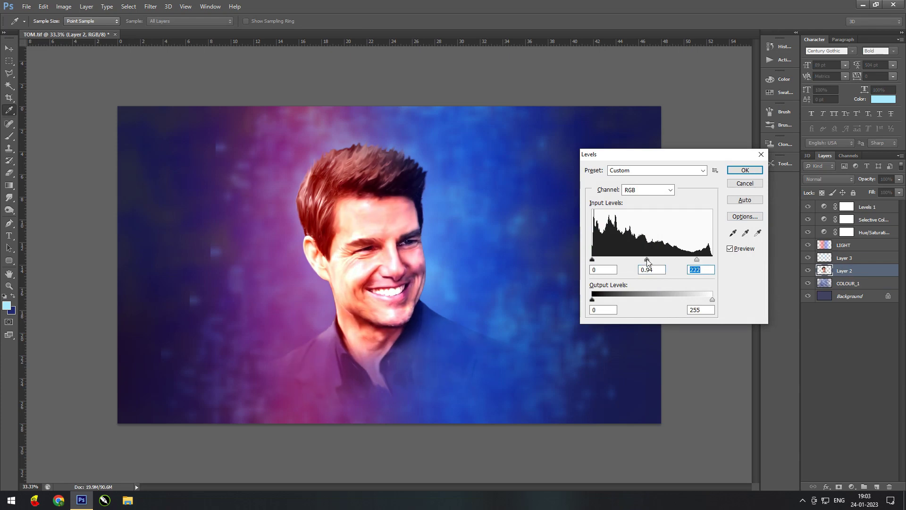
click(745, 170)
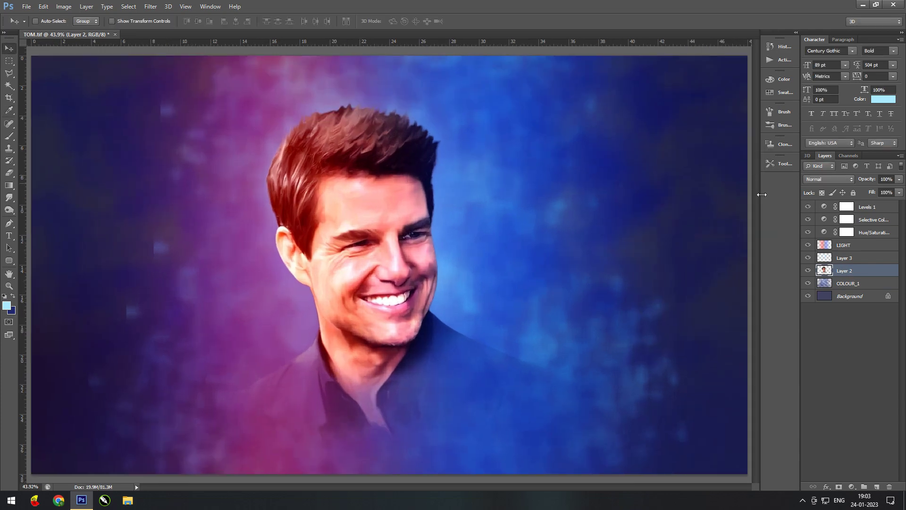
- Scale the KM logo down to about 22% and place it in the bottom-right corner
drag(383, 251, 340, 304)
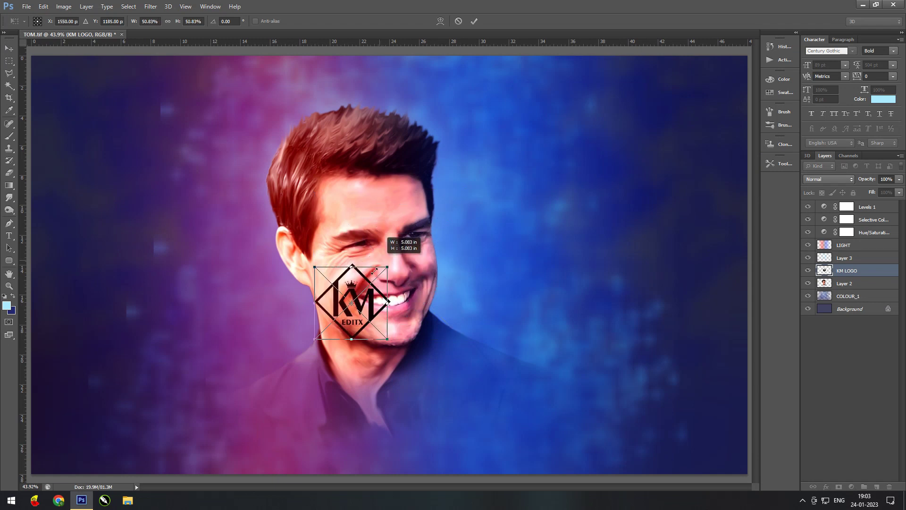
key(Return)
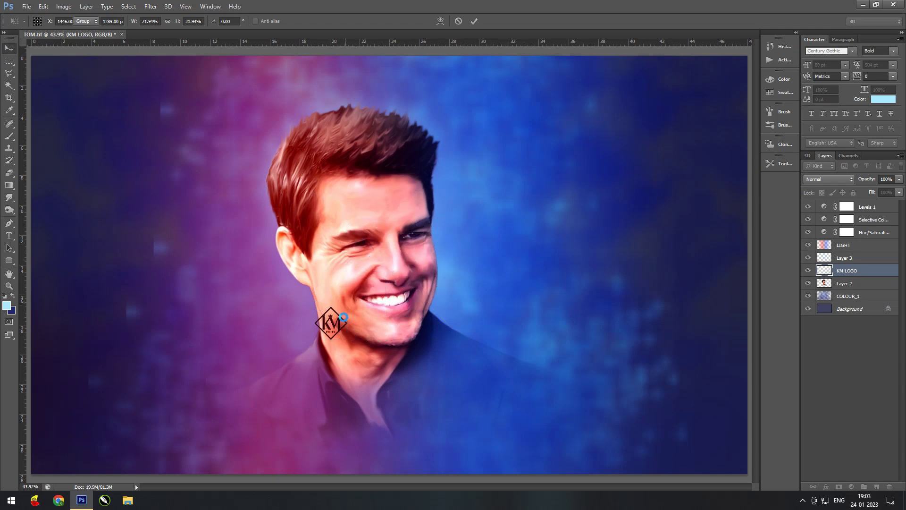
mouse_move(340, 324)
mouse_down()
mouse_move(686, 413)
mouse_move(725, 447)
mouse_up()
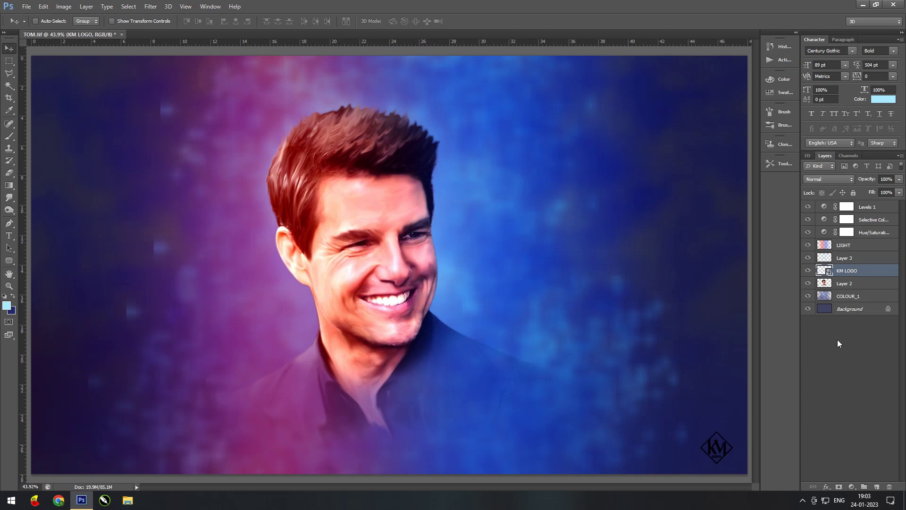
- Tint the KM LOGO layer white with a Color Overlay layer style
double_click(888, 273)
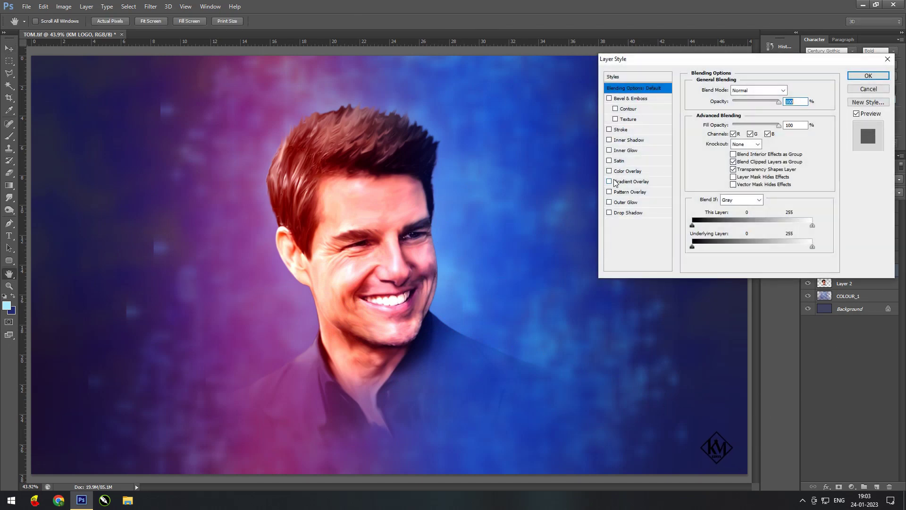
click(621, 174)
click(798, 93)
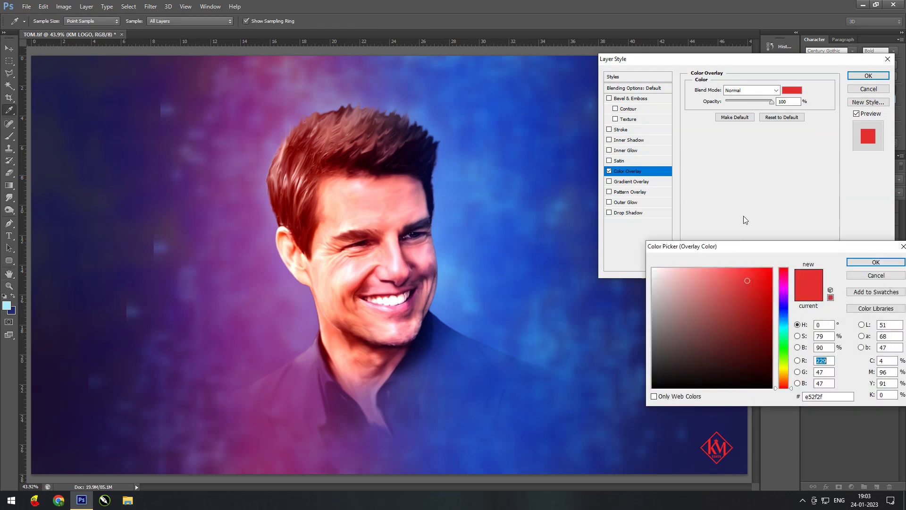
drag(739, 281, 653, 269)
click(880, 266)
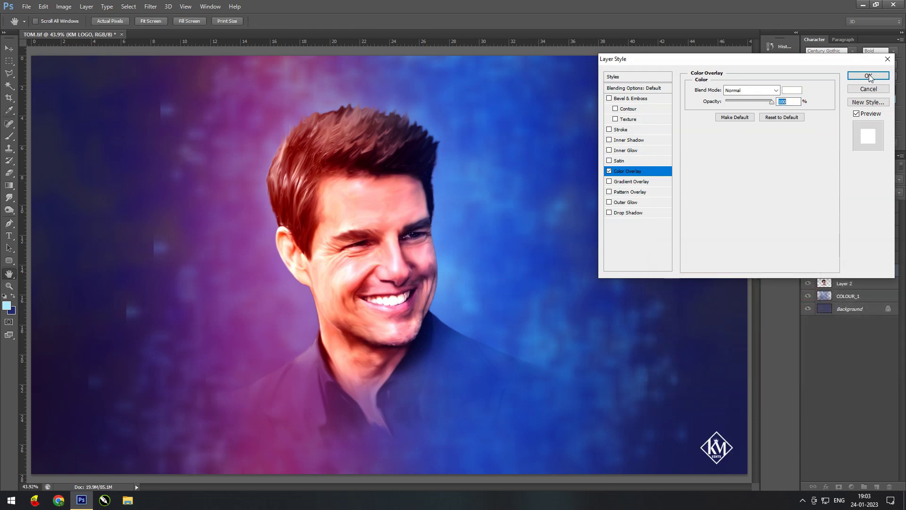
click(868, 76)
key(ctrl+minus)
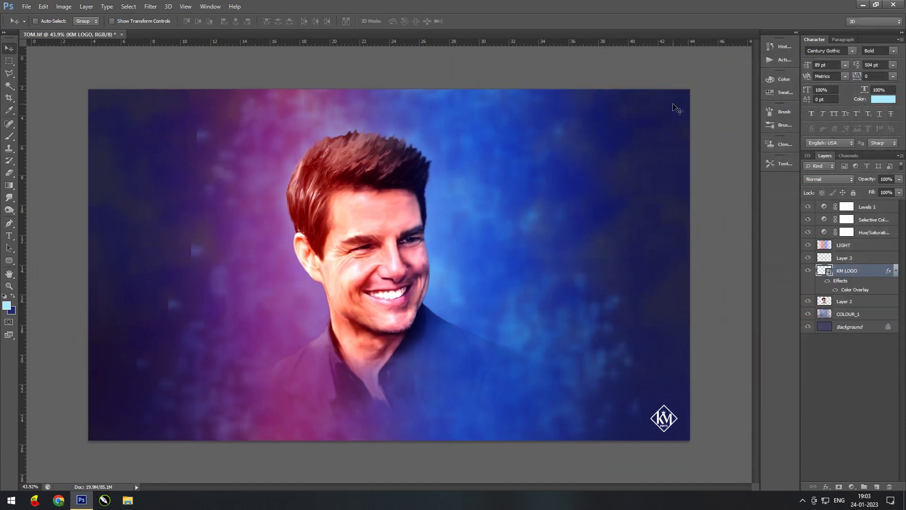
click(805, 501)
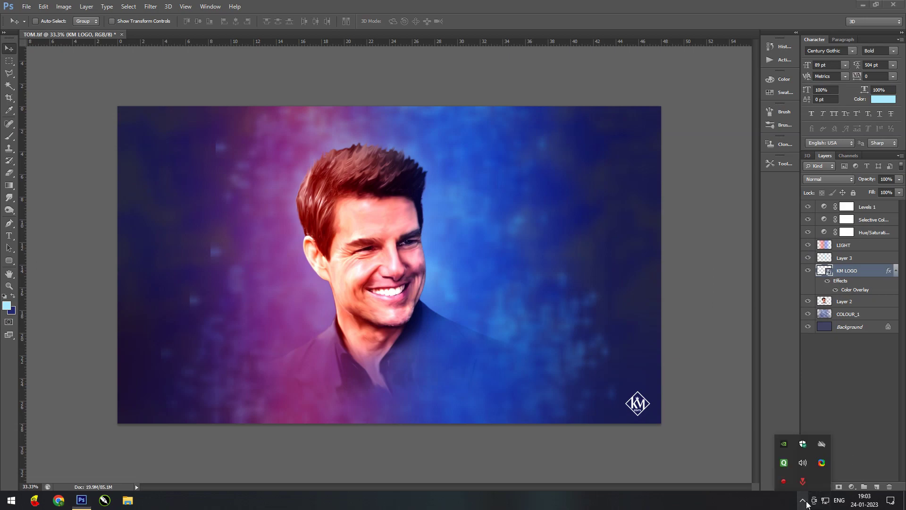